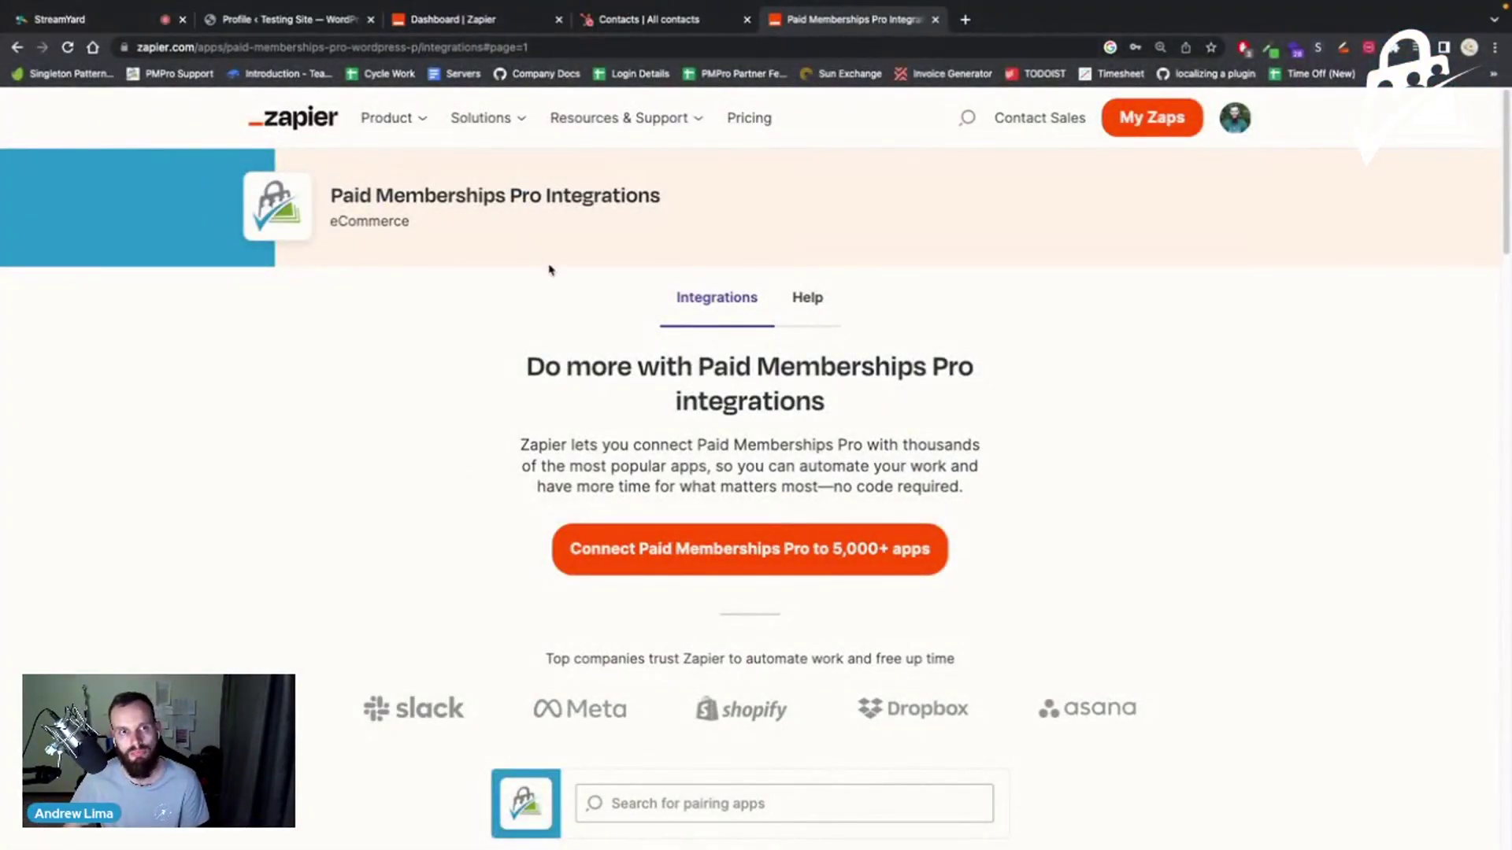
Step: Review the apps that can be paired with Paid Memberships Pro and its popular workflow templates
scroll(549, 270, "down", 5)
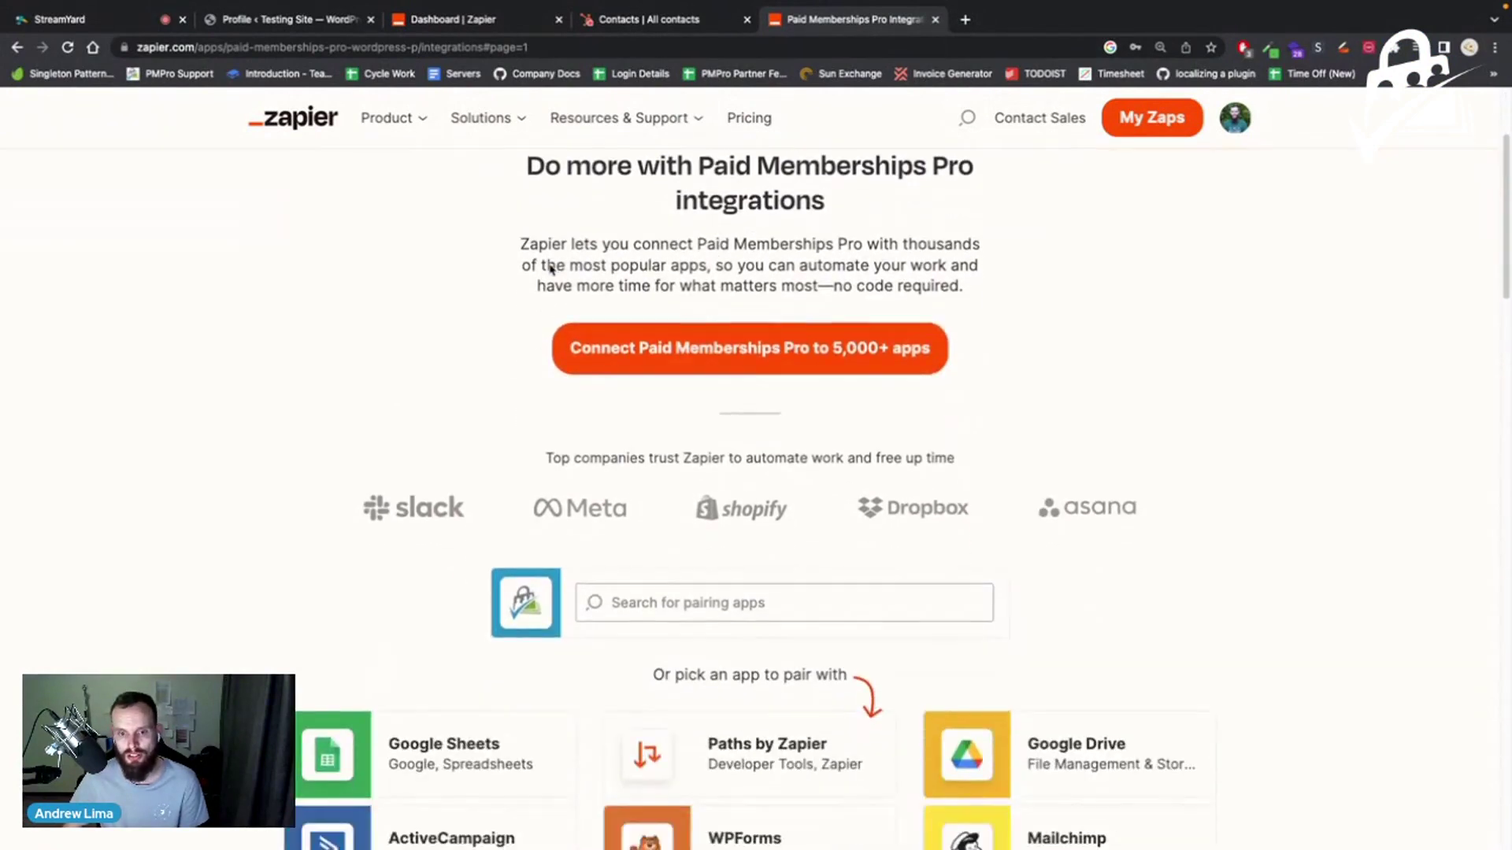
scroll(491, 421, "down", 1)
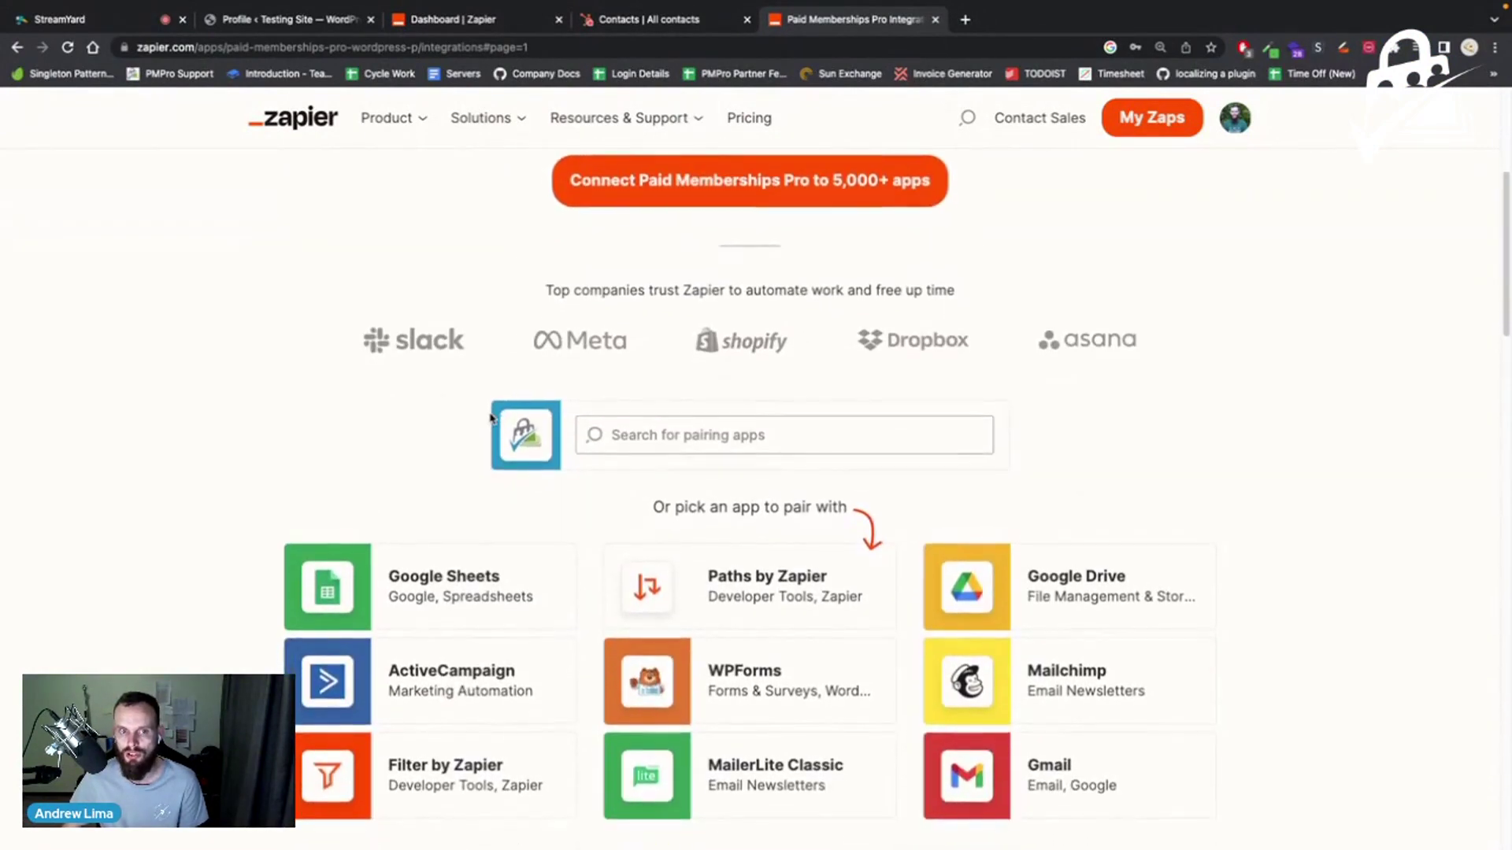
scroll(491, 418, "down", 4)
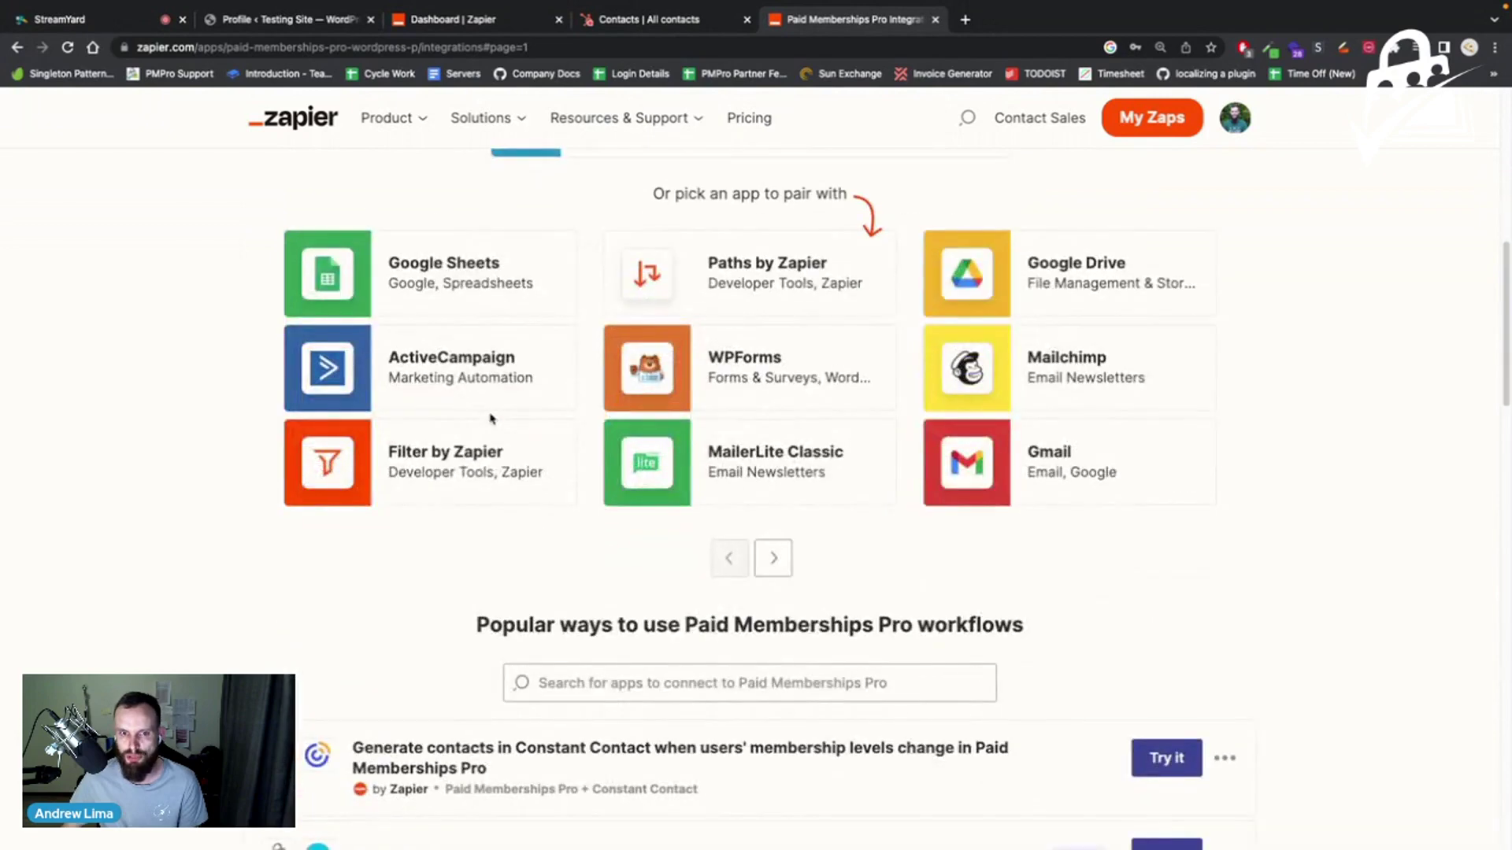
scroll(491, 418, "up", 4)
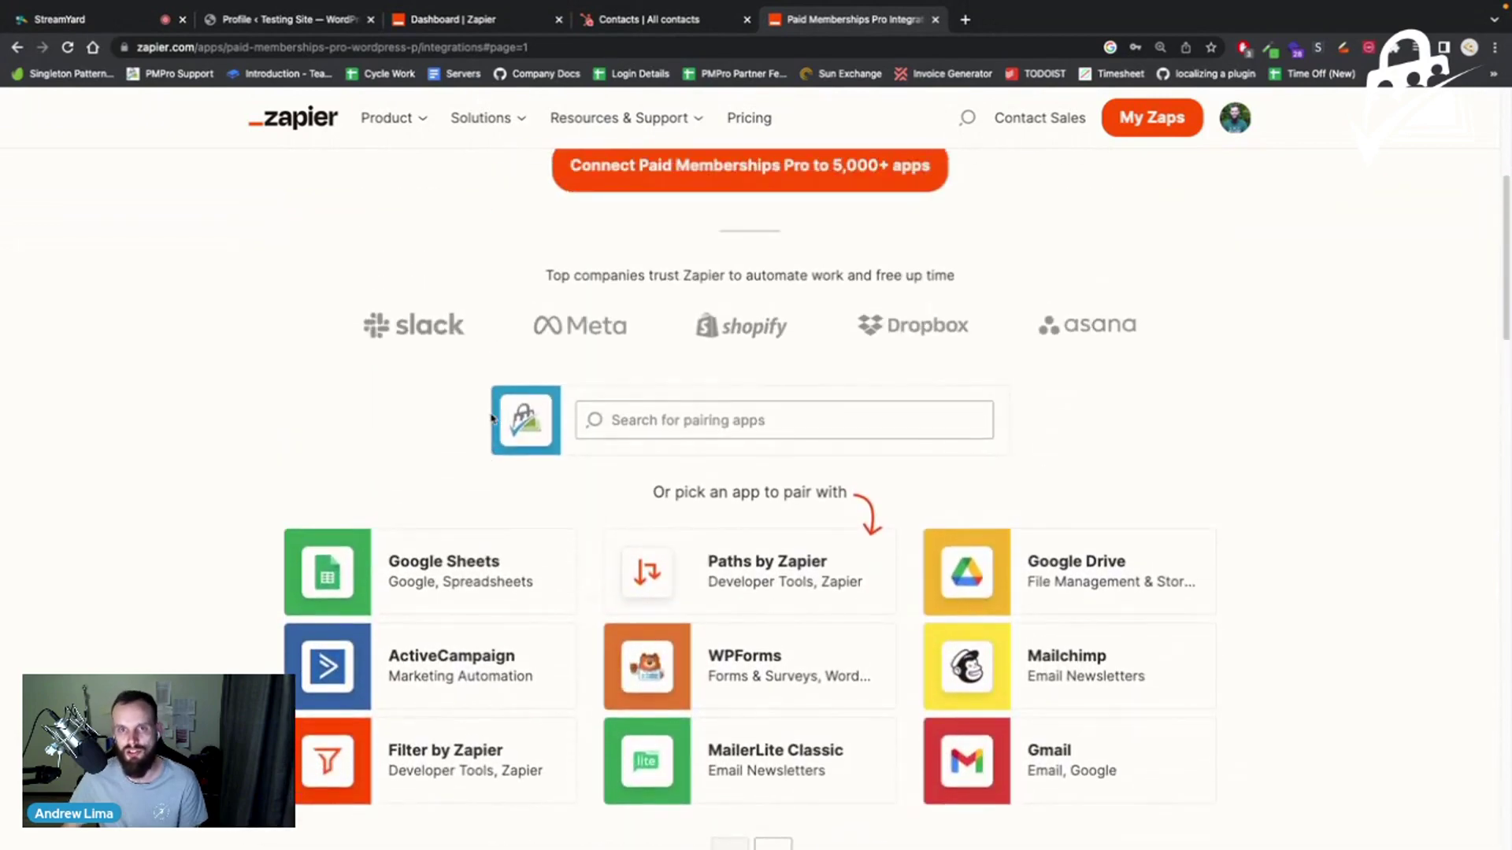
scroll(571, 411, "down", 8)
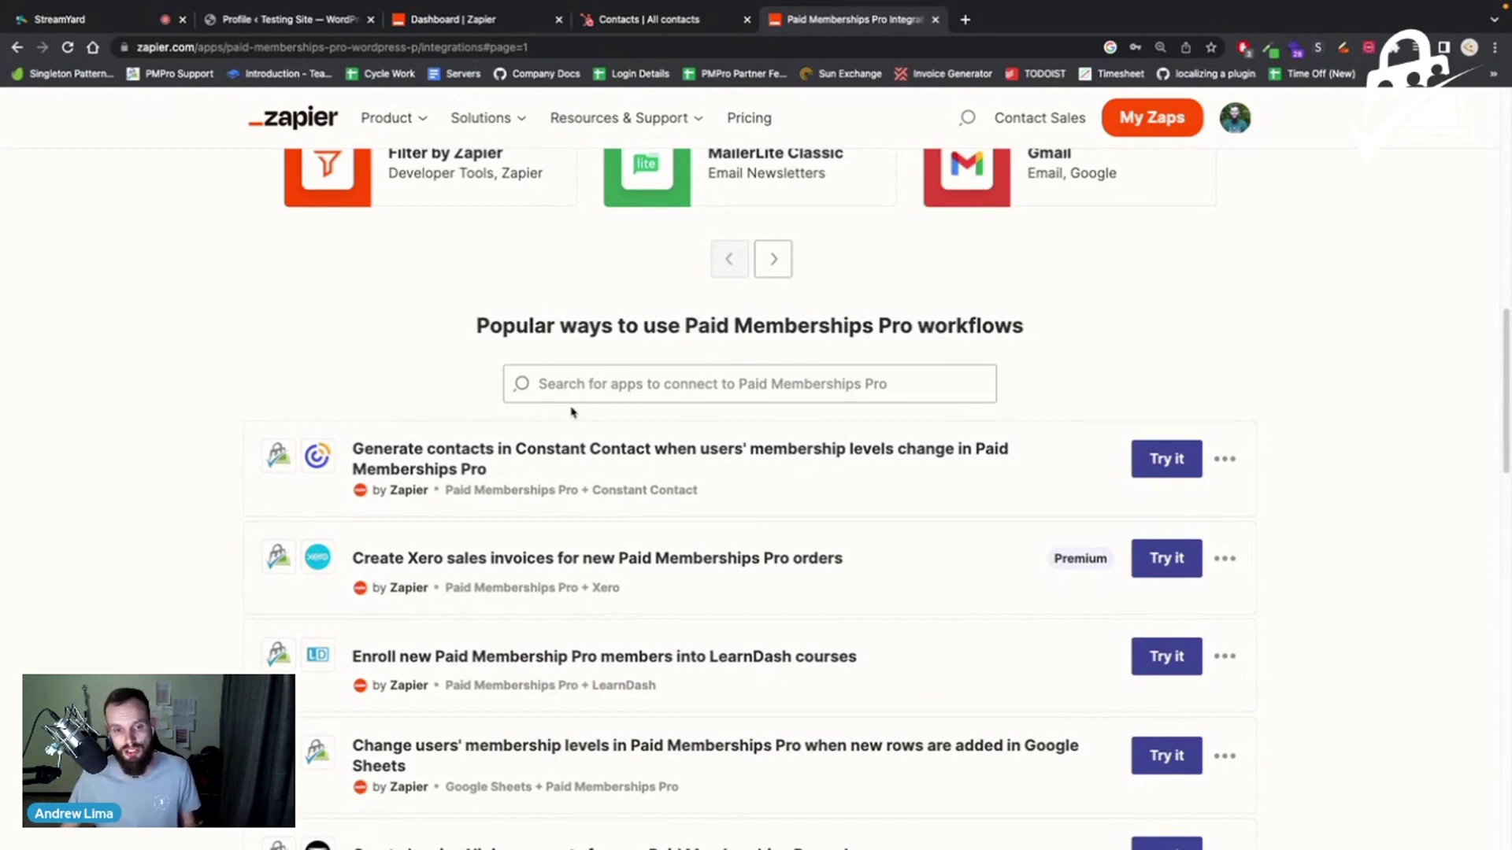
scroll(573, 410, "down", 2)
scroll(573, 412, "down", 2)
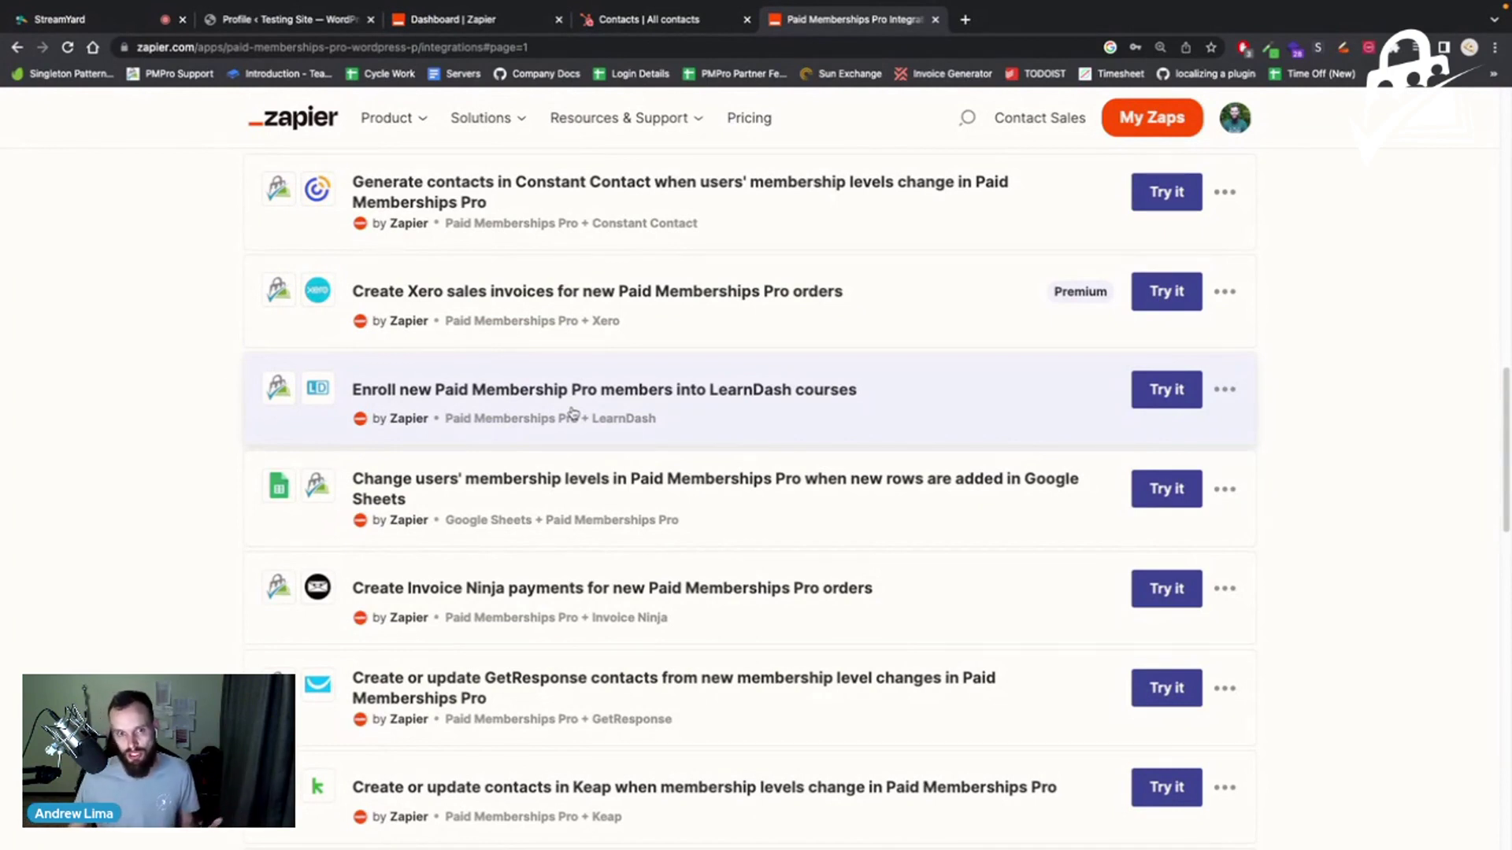
scroll(581, 443, "down", 4)
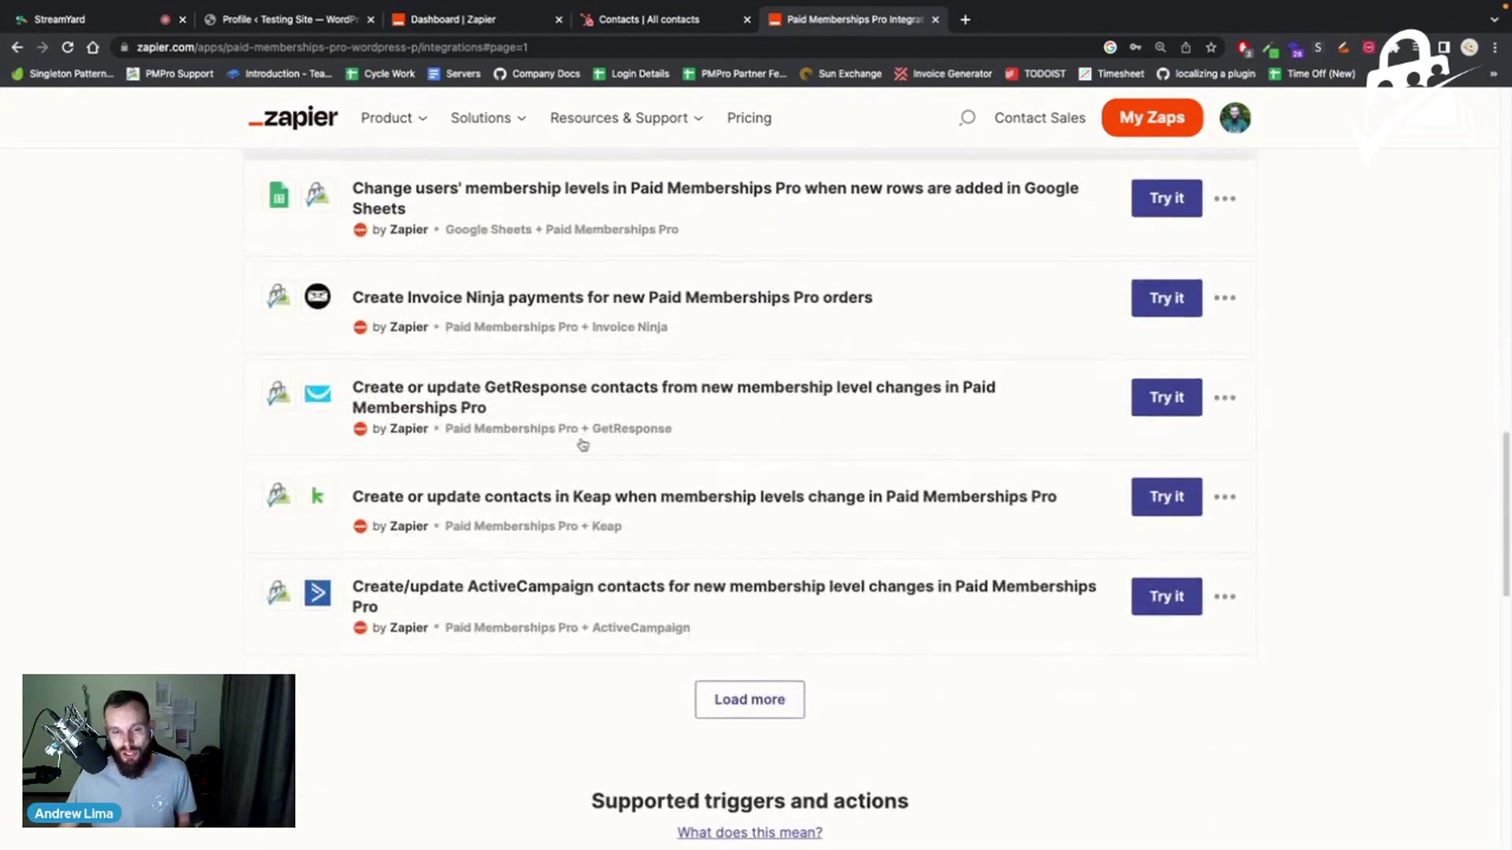
scroll(582, 445, "down", 5)
scroll(582, 443, "up", 6)
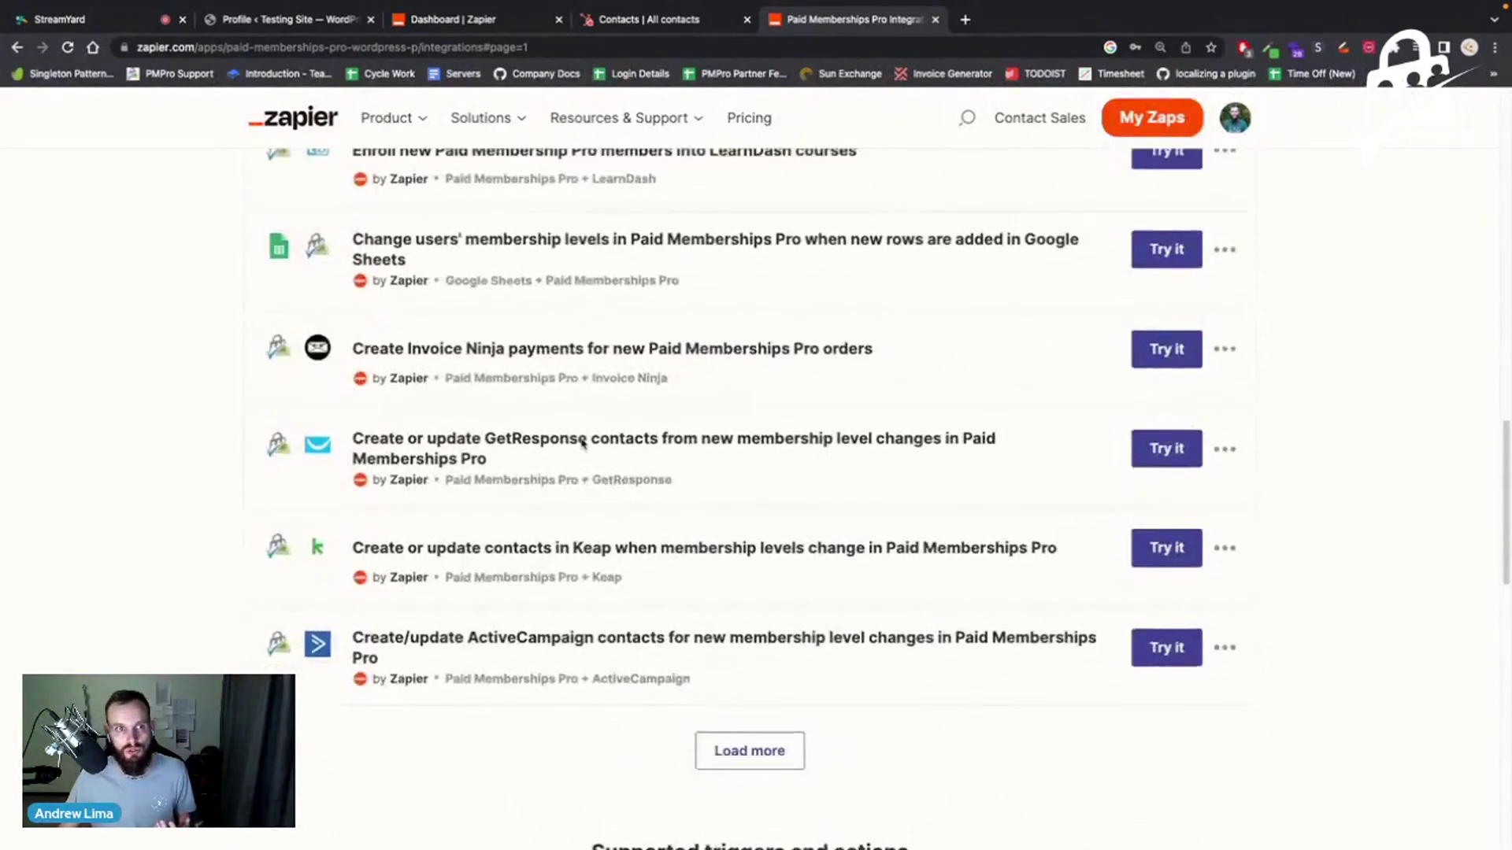
scroll(582, 443, "up", 15)
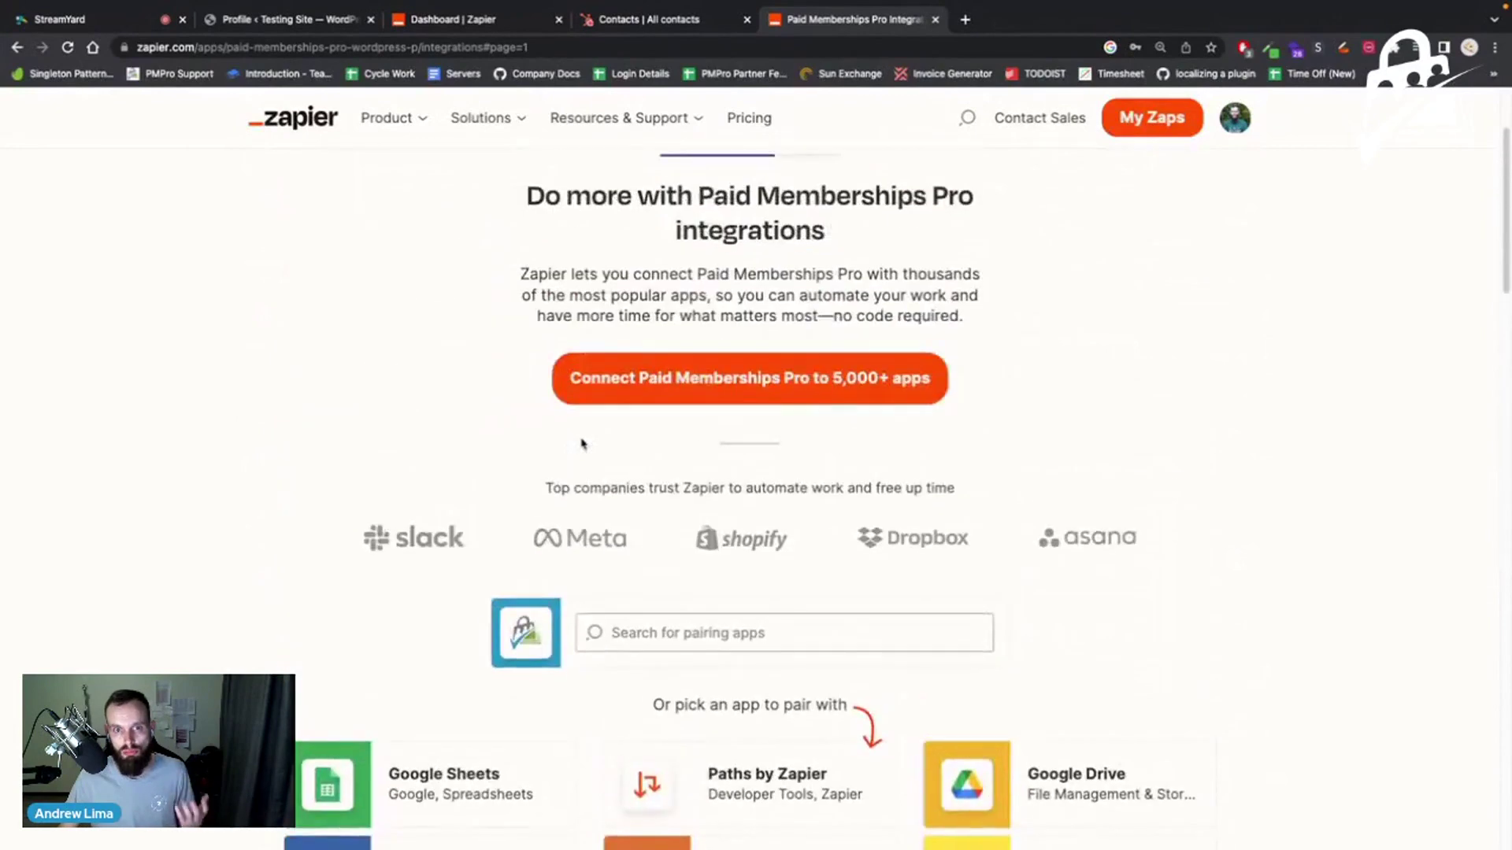
scroll(582, 444, "up", 3)
scroll(898, 378, "down", 8)
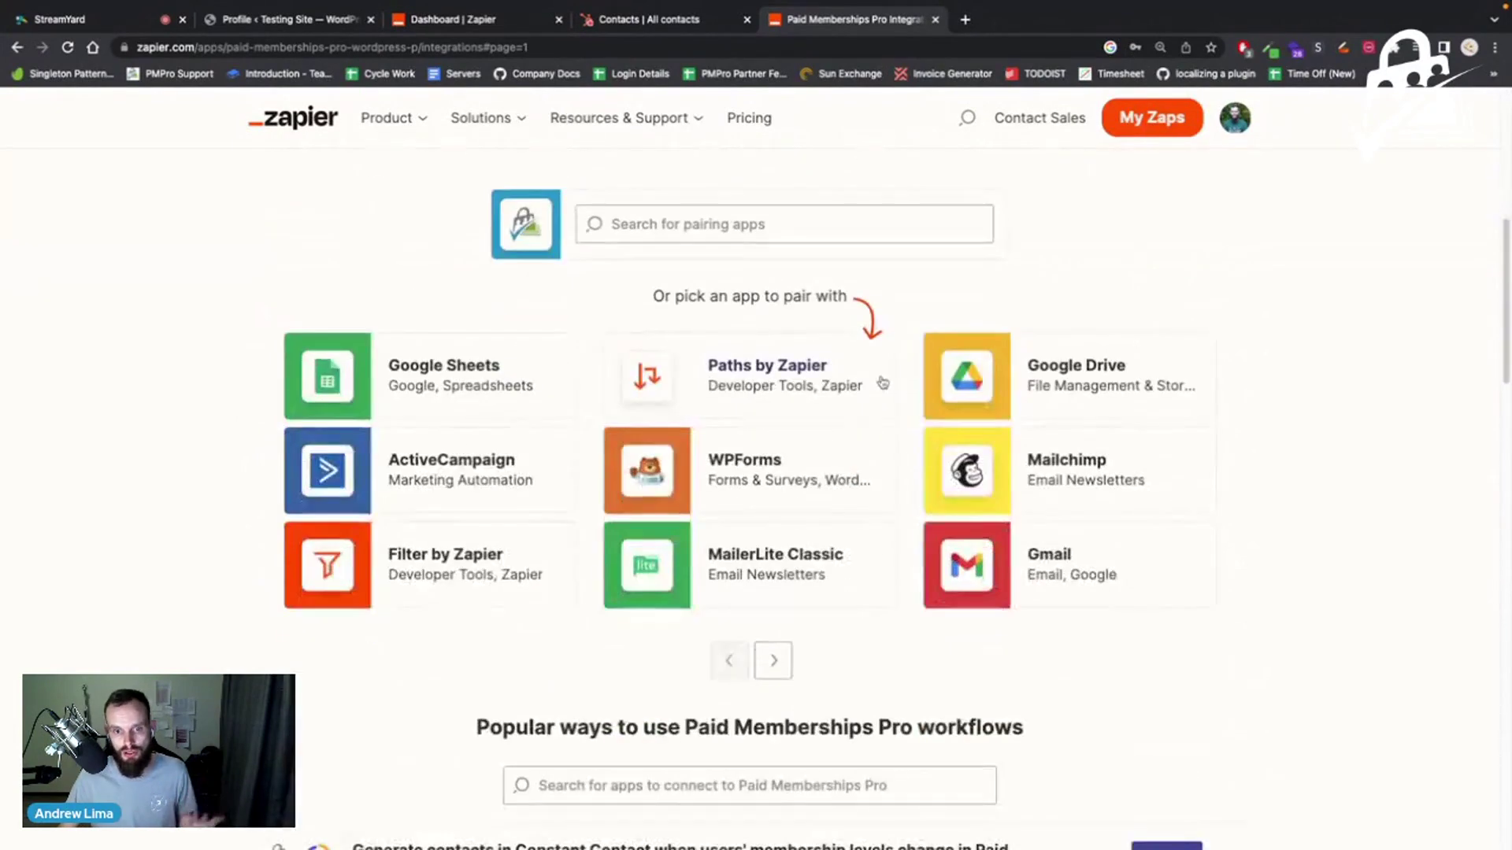
Step: Examine the supported triggers and actions for Paid Memberships Pro and its About section
scroll(882, 383, "down", 5)
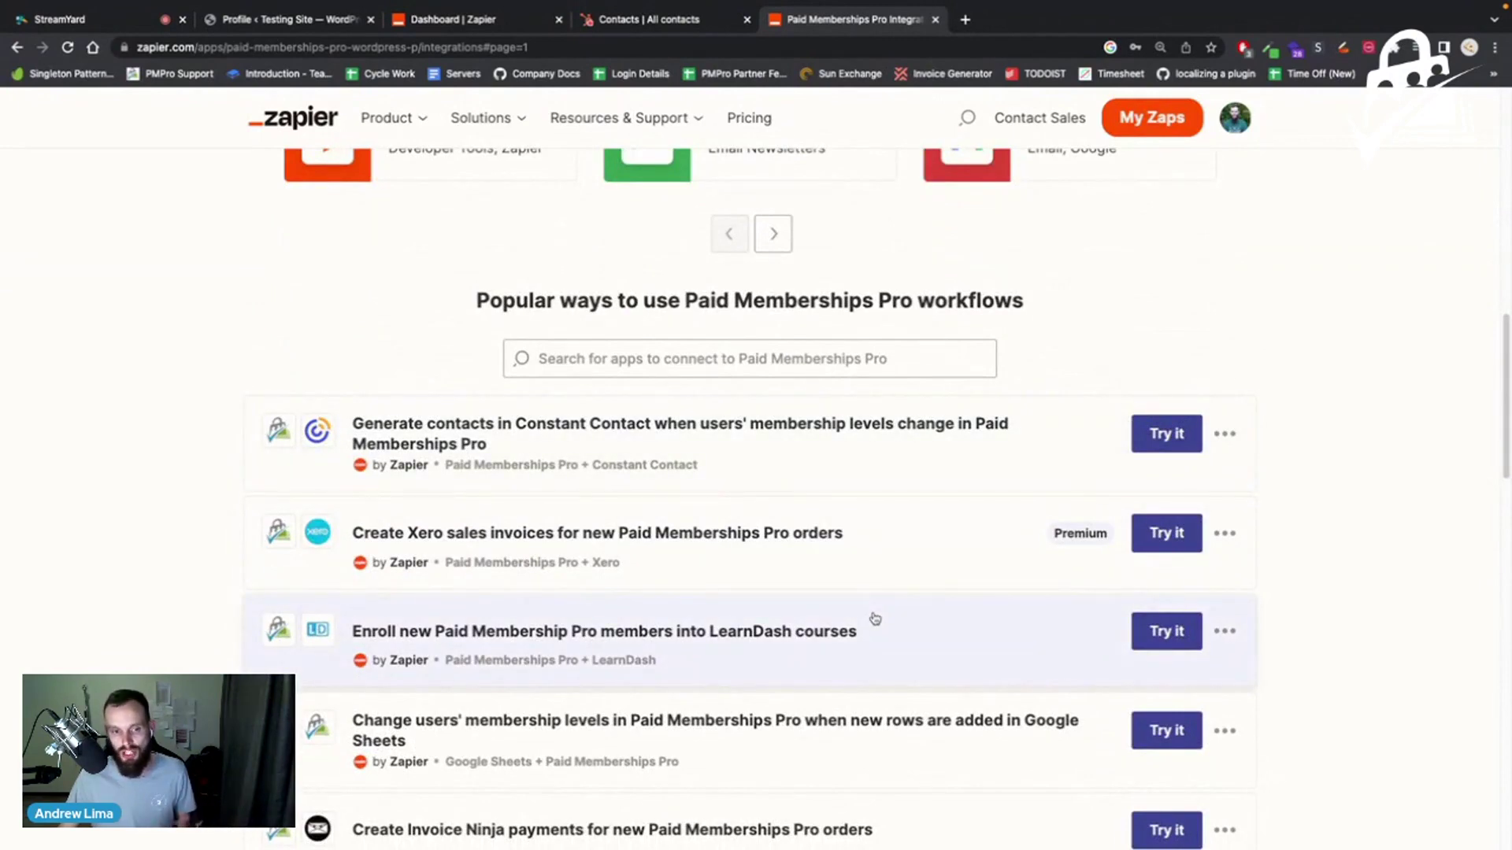
scroll(875, 618, "down", 3)
scroll(907, 547, "down", 2)
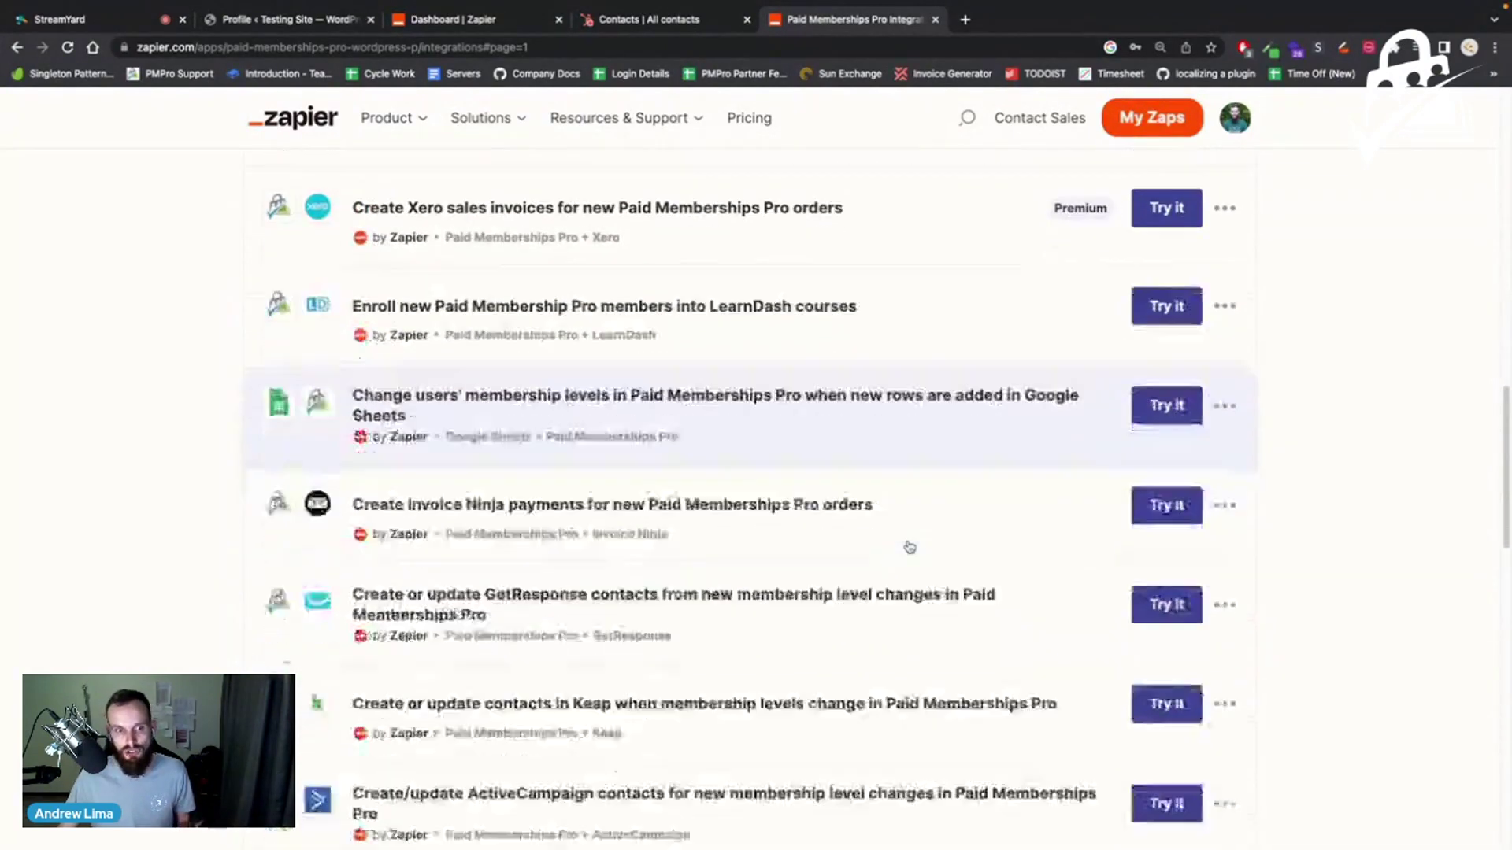
scroll(909, 547, "down", 9)
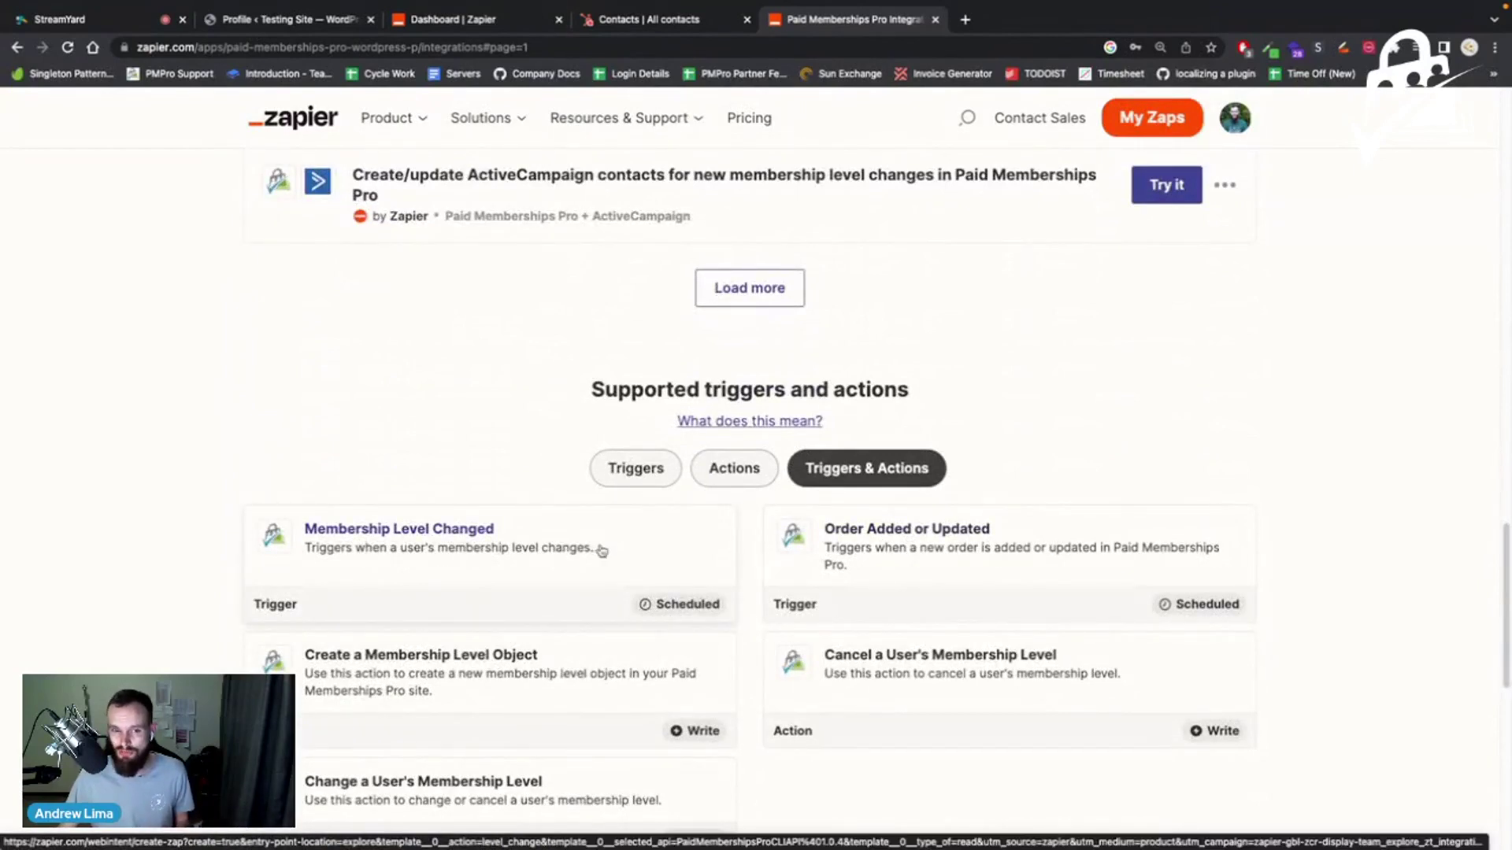
scroll(1003, 551, "down", 3)
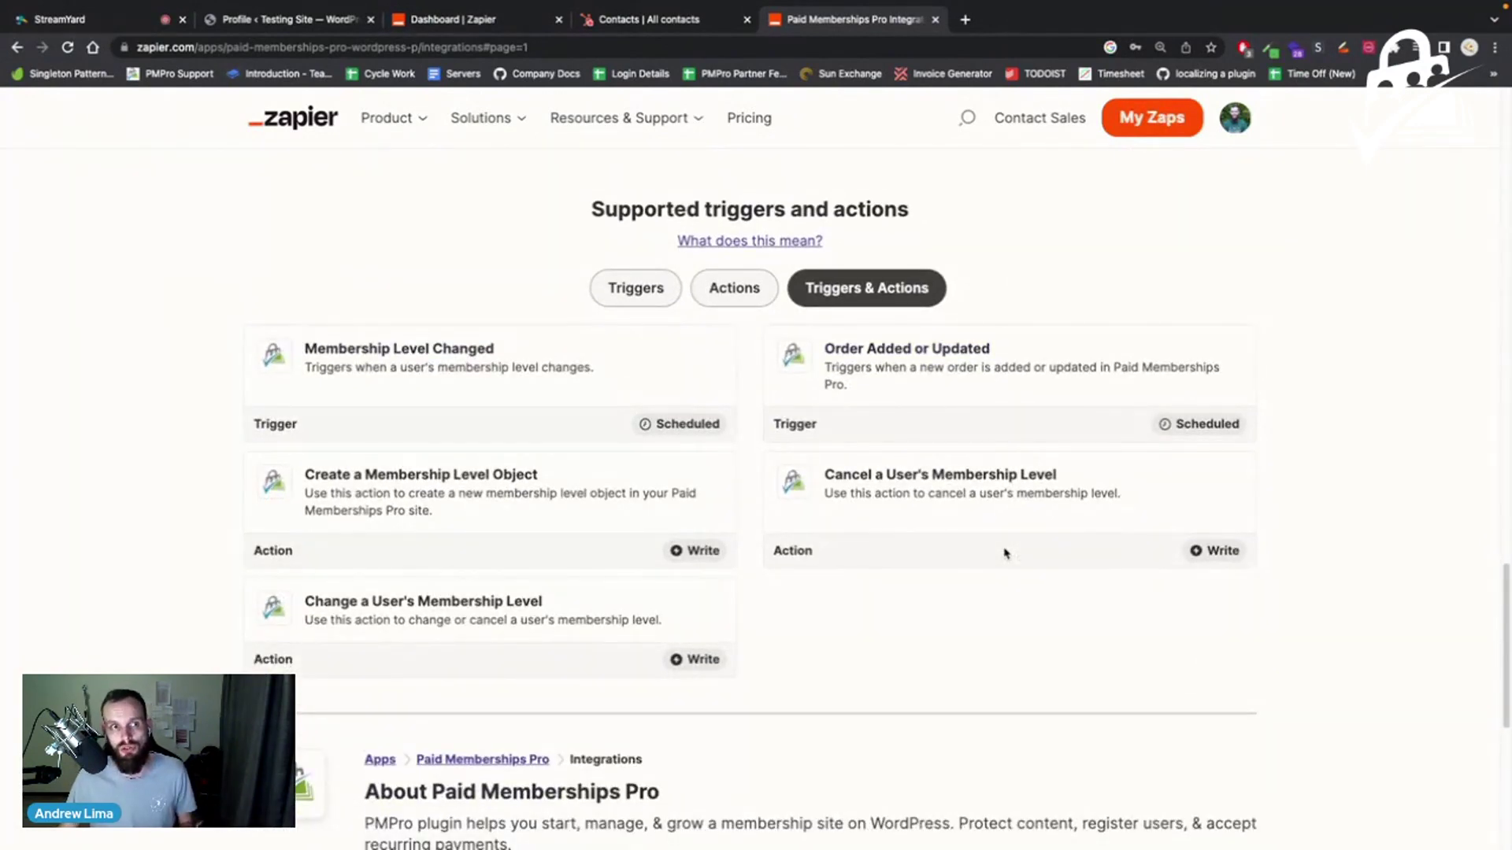
scroll(1003, 551, "down", 5)
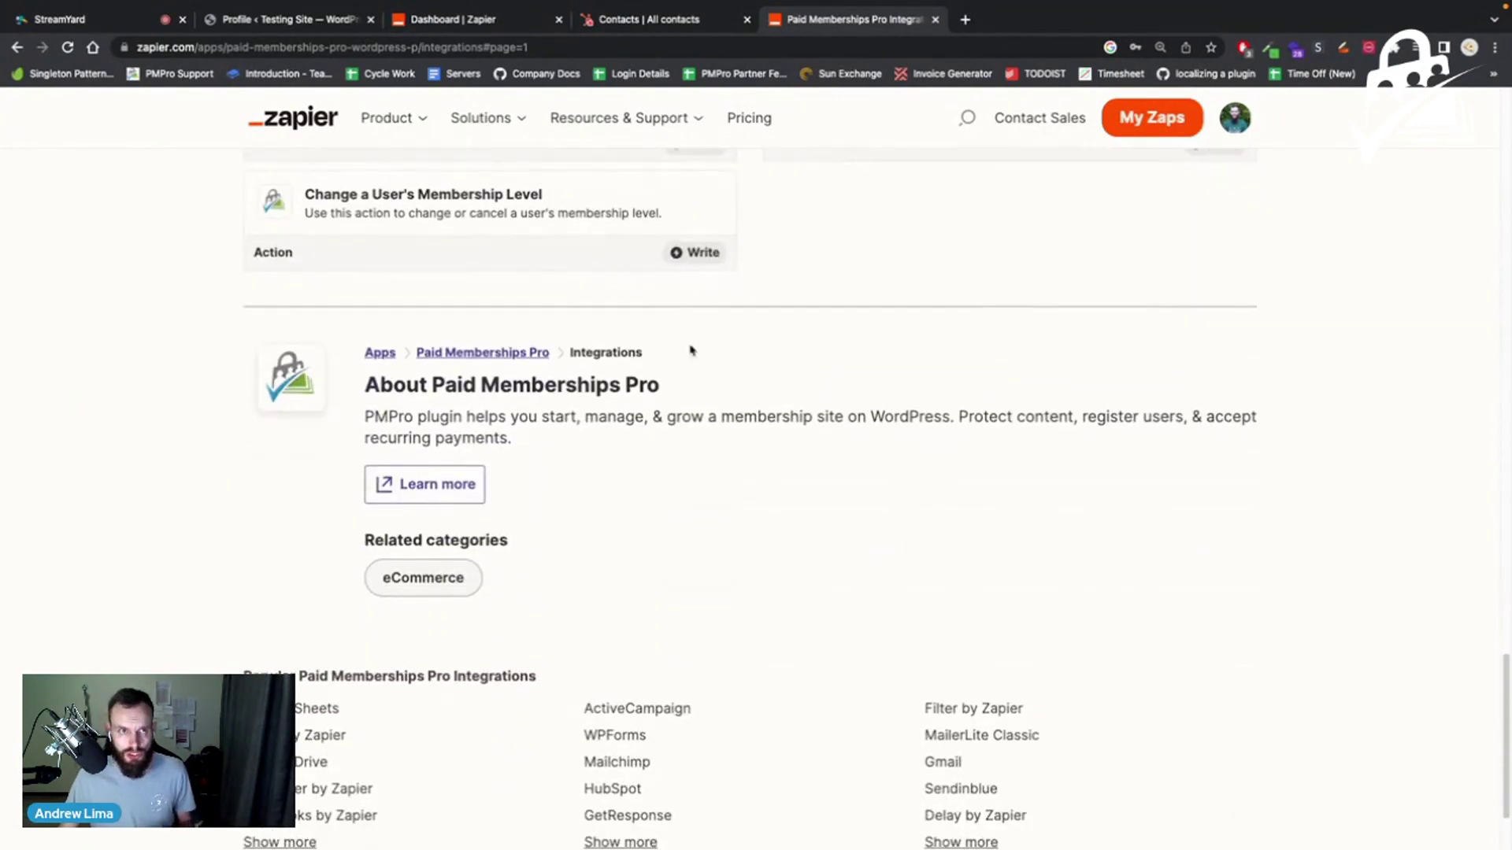
Step: Switch to the WordPress admin profile page and find the Application Passwords section
left_click(267, 21)
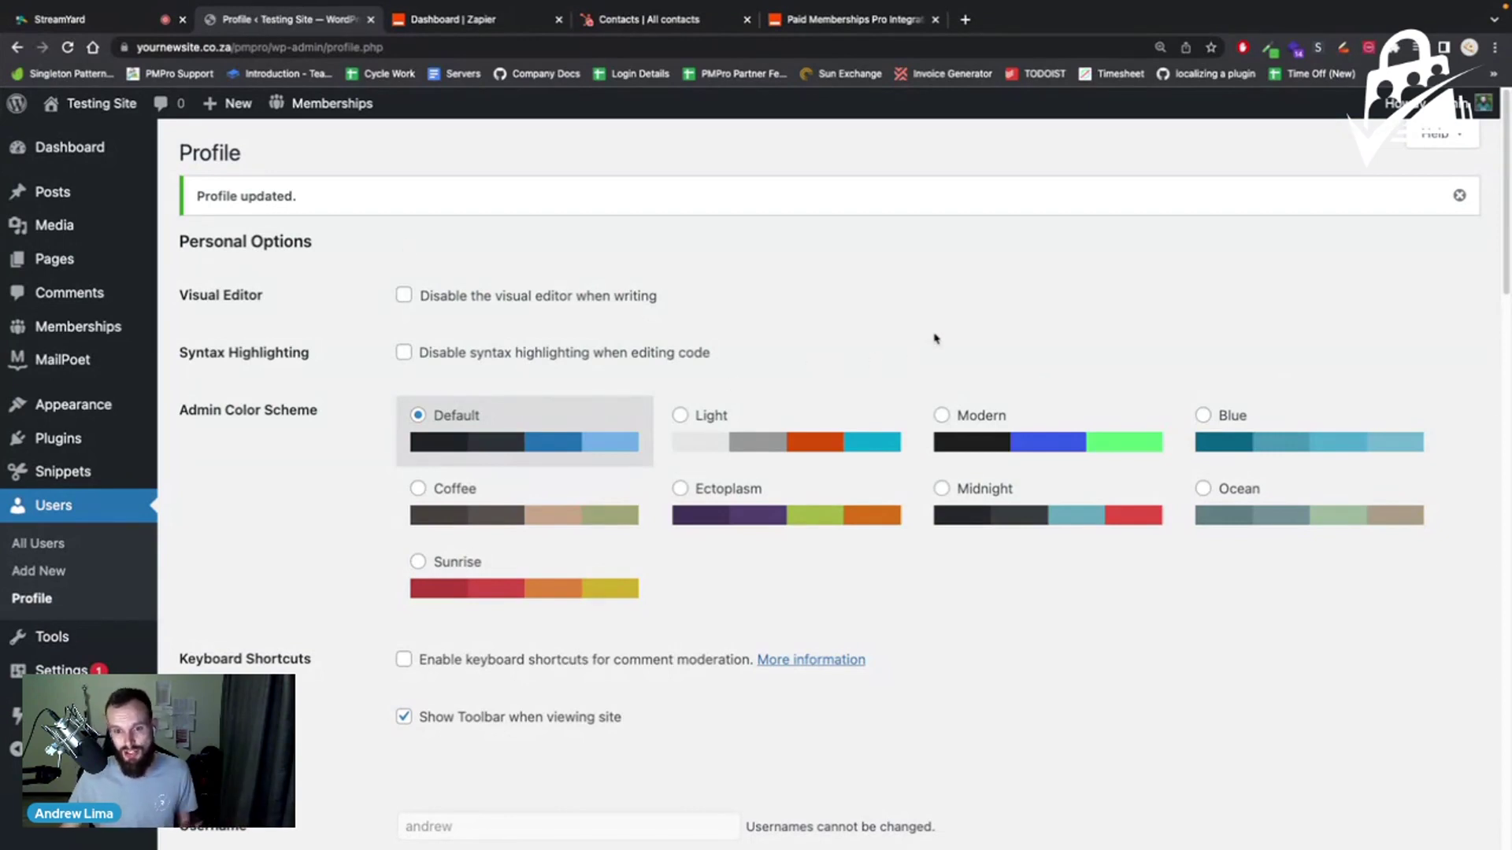
scroll(935, 339, "down", 3)
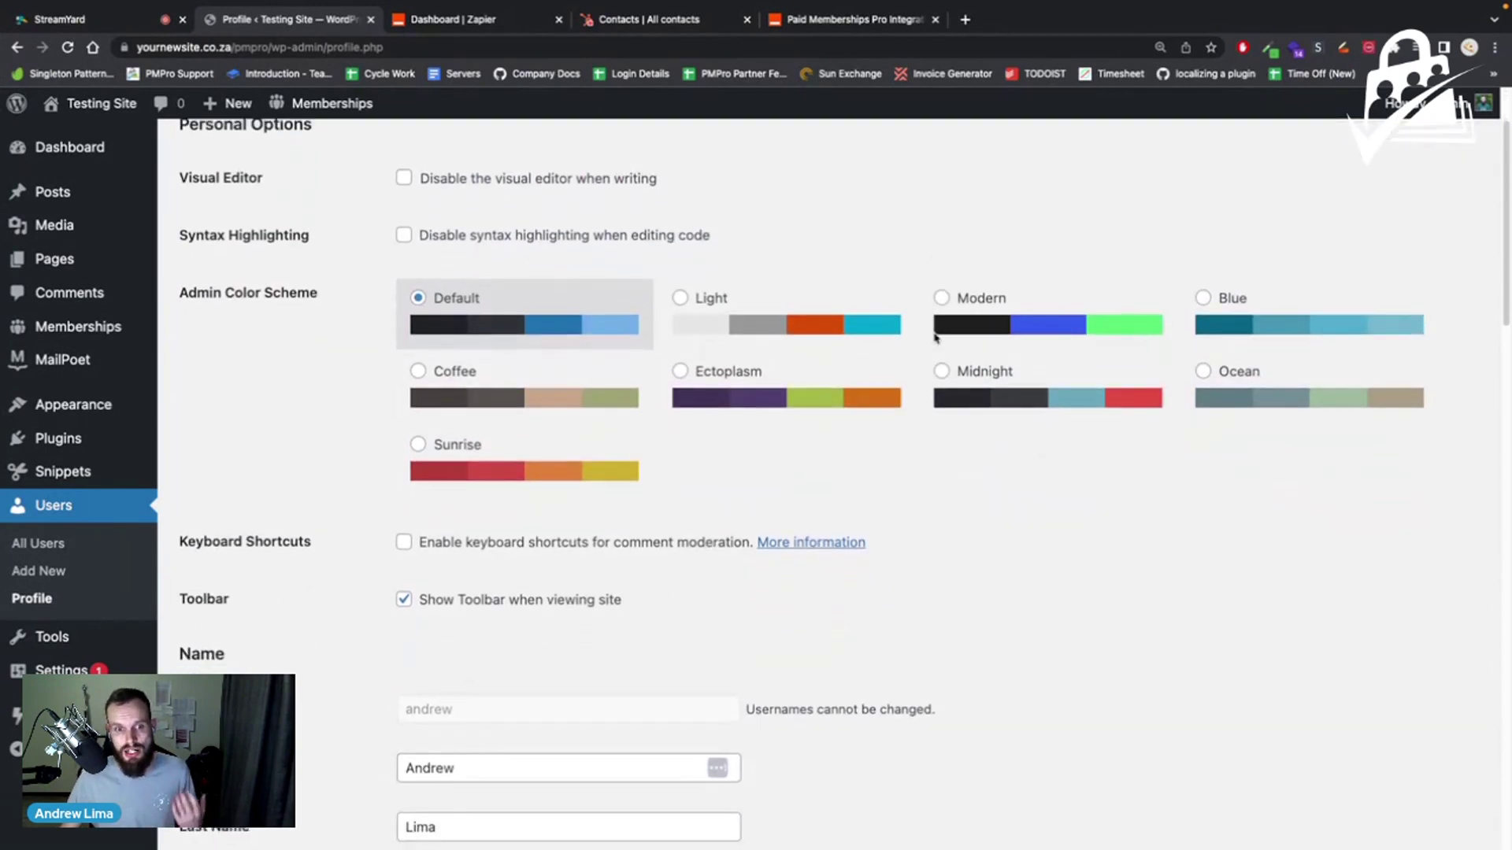
scroll(935, 339, "down", 3)
scroll(935, 335, "up", 5)
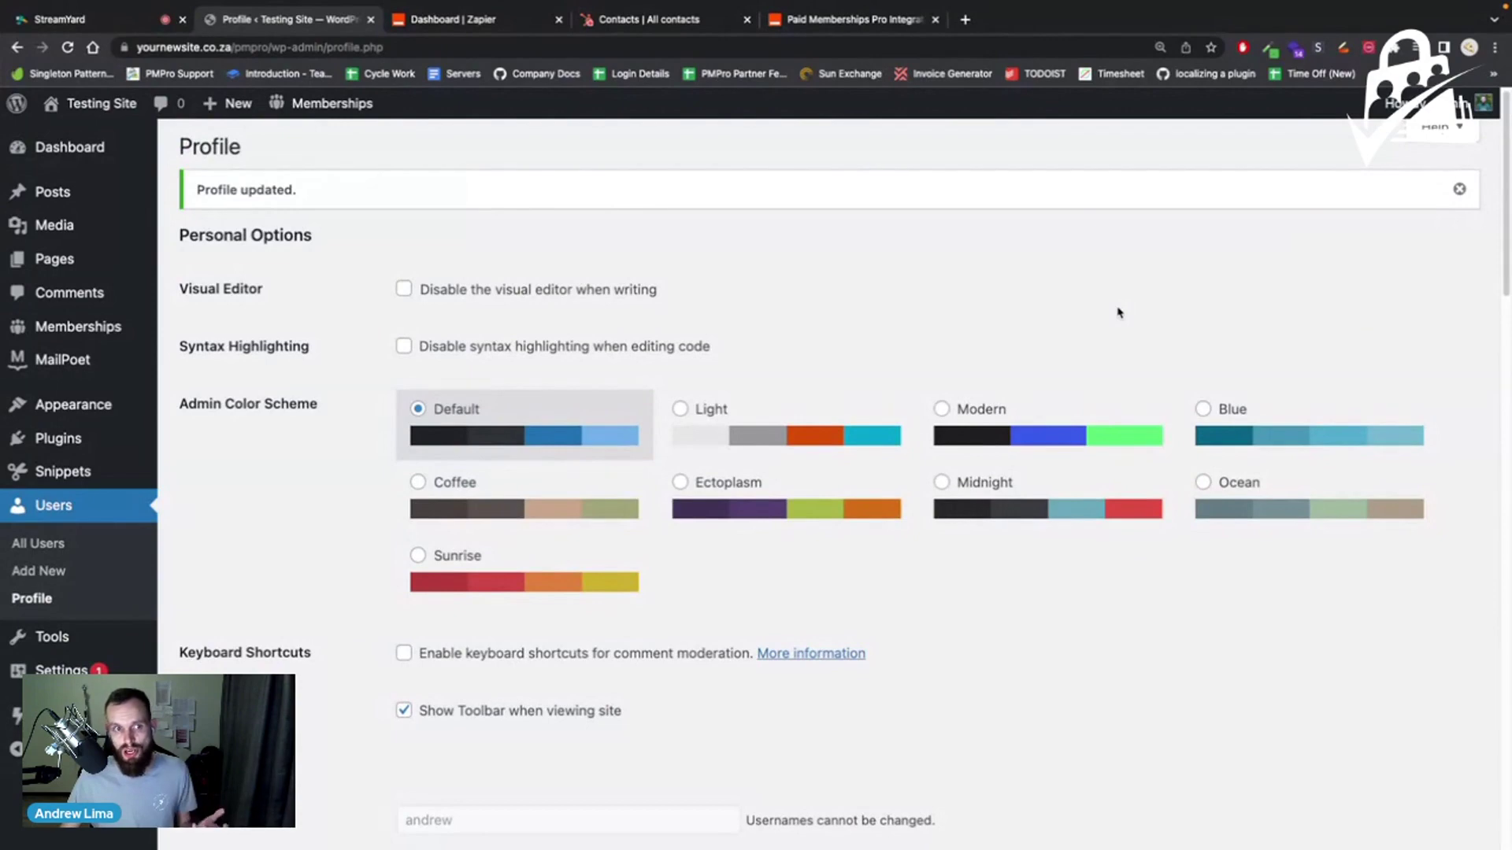
scroll(1118, 312, "down", 4)
scroll(1097, 327, "down", 7)
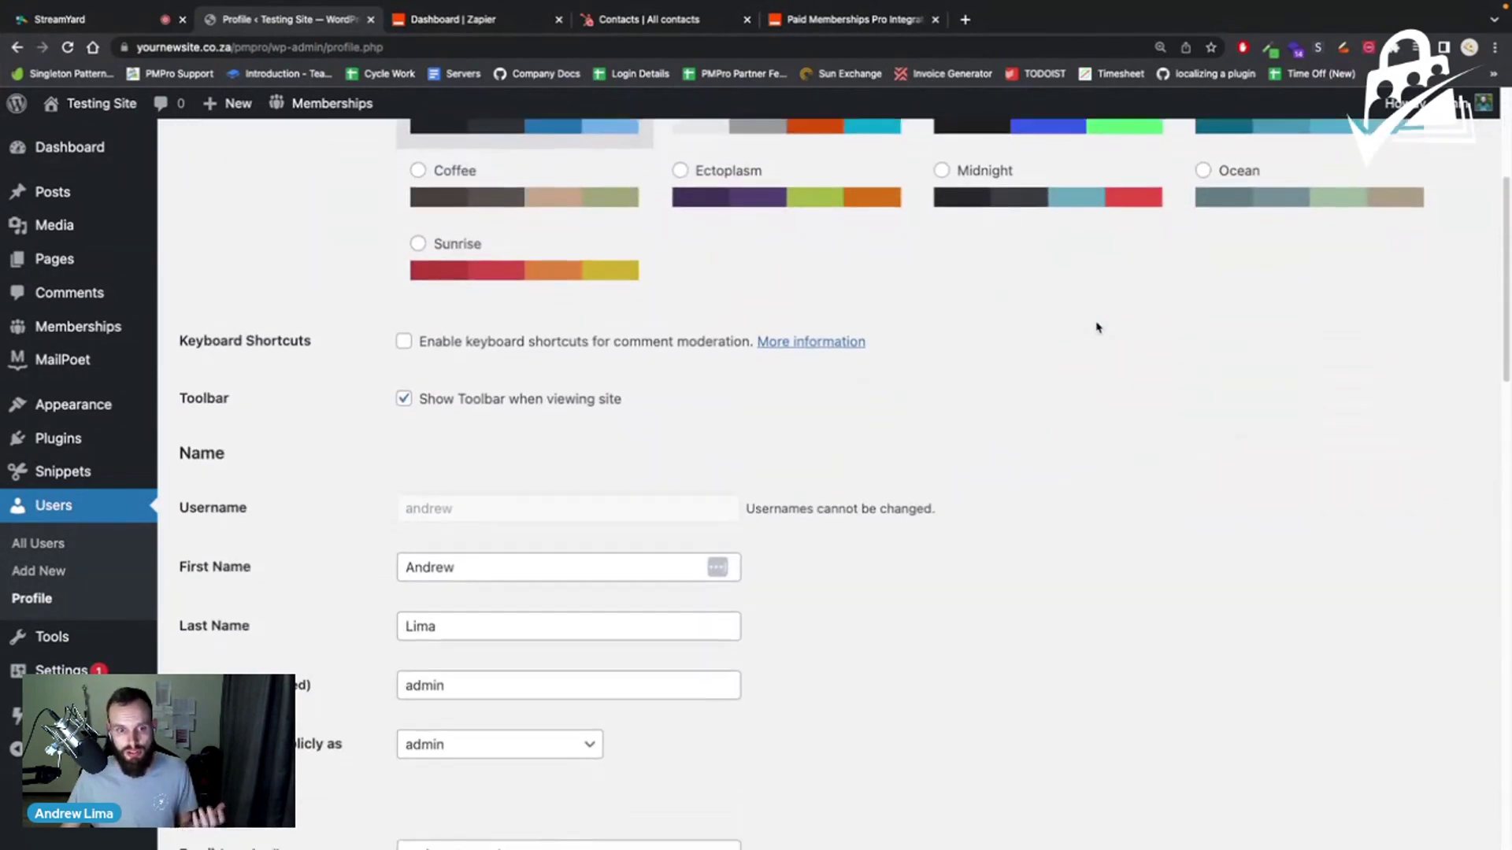
scroll(1098, 328, "down", 8)
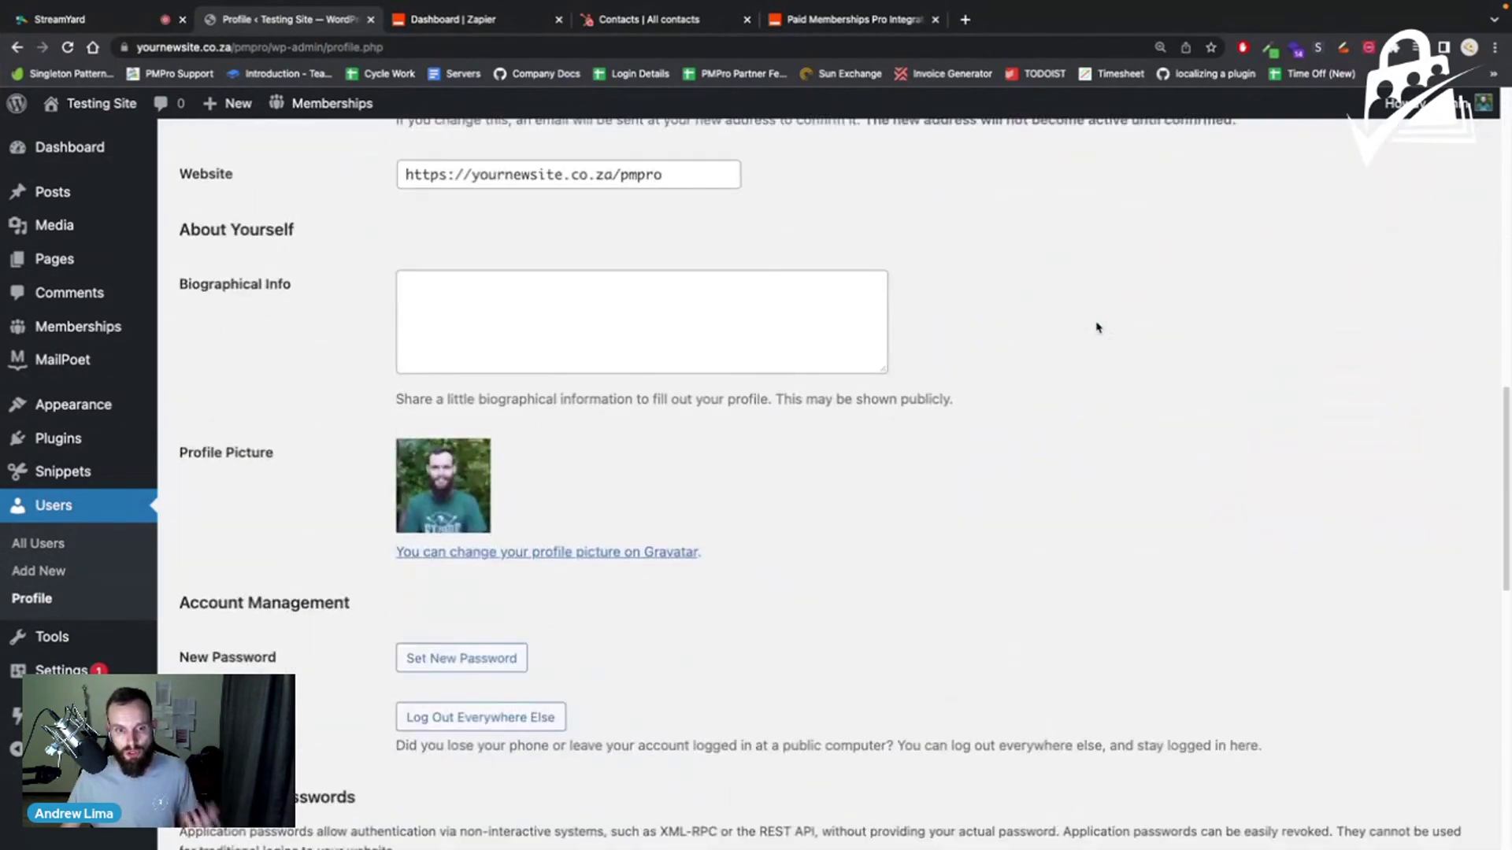
scroll(1098, 327, "down", 1)
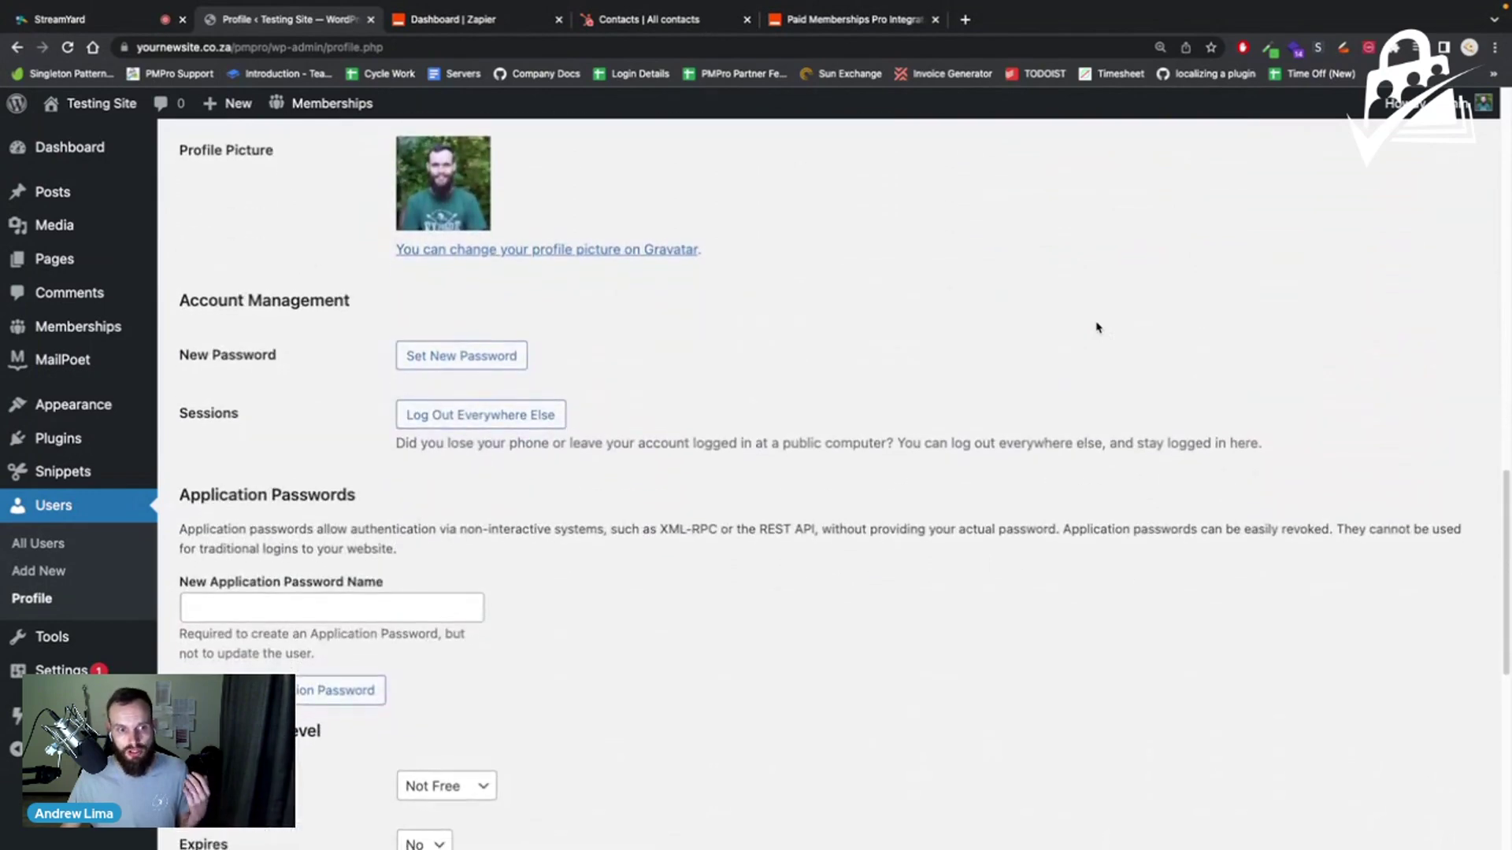
scroll(1061, 385, "up", 11)
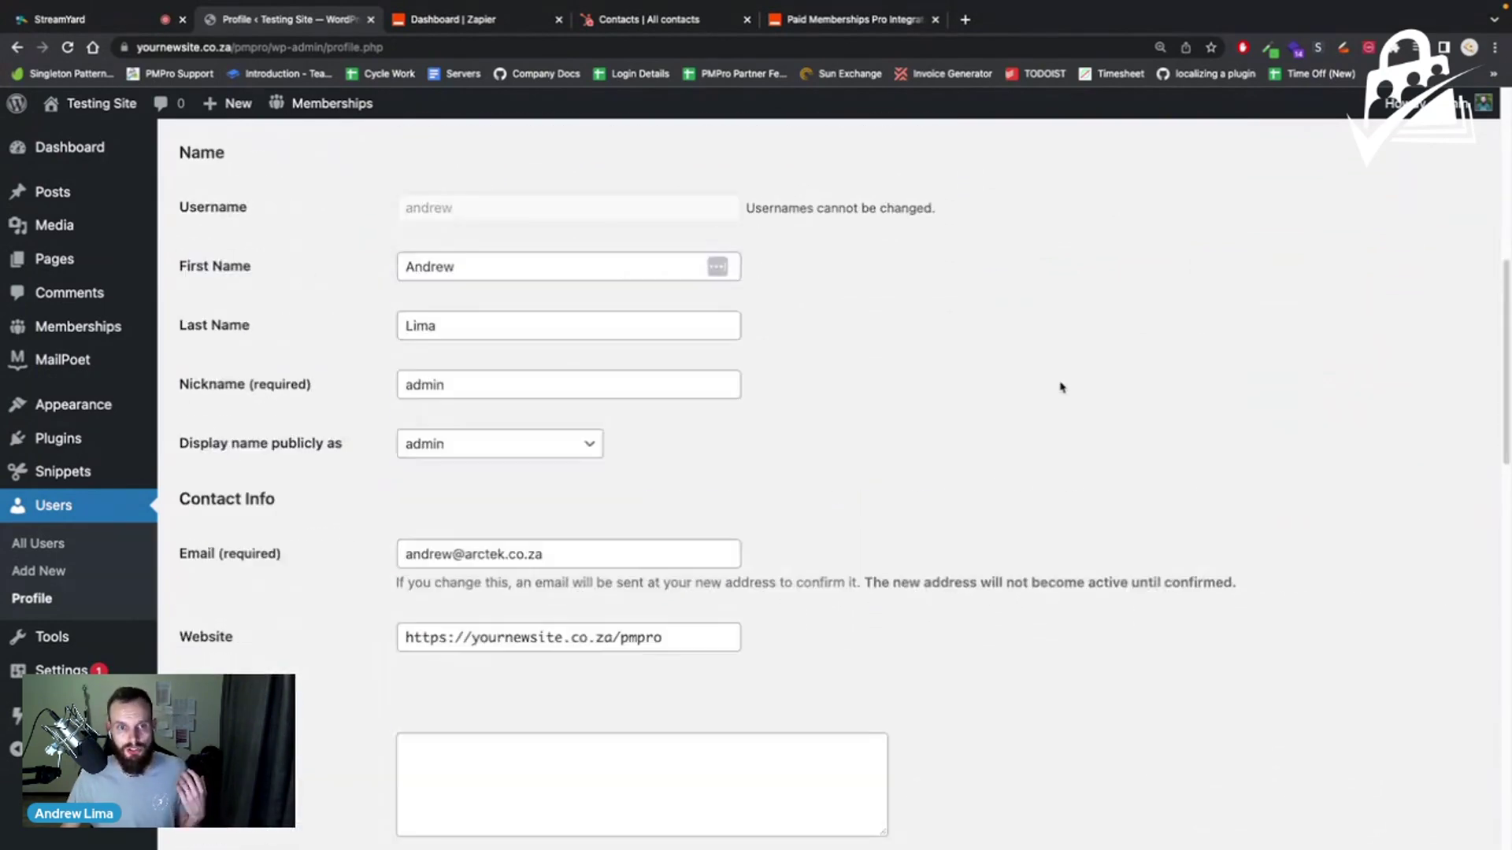
scroll(1060, 386, "down", 7)
scroll(1061, 388, "down", 5)
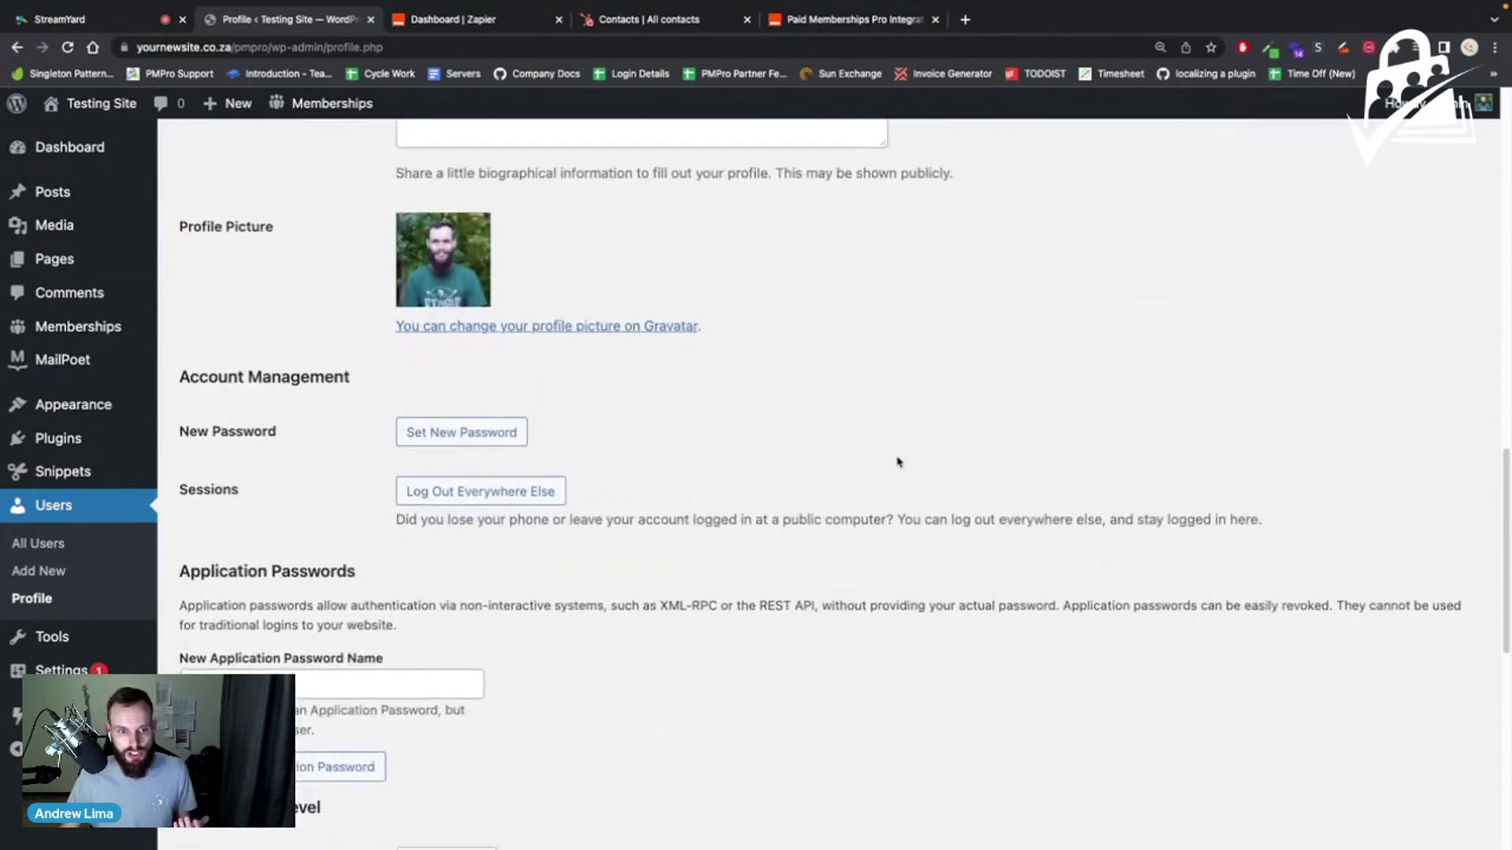
Step: Create a new application password named "Zap Test" in the WordPress profile
left_click(281, 486)
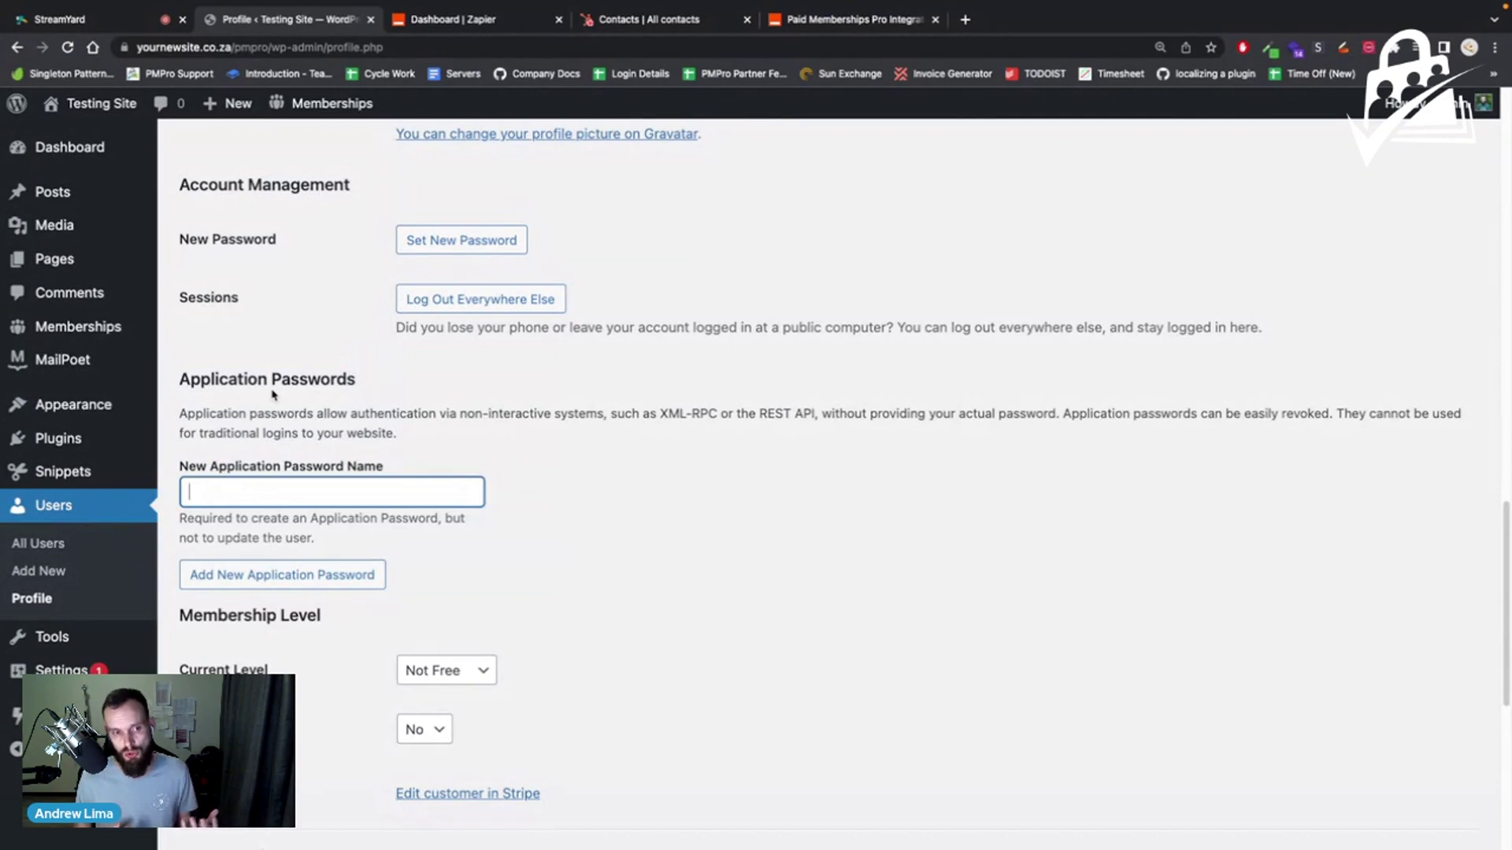
scroll(297, 395, "down", 1)
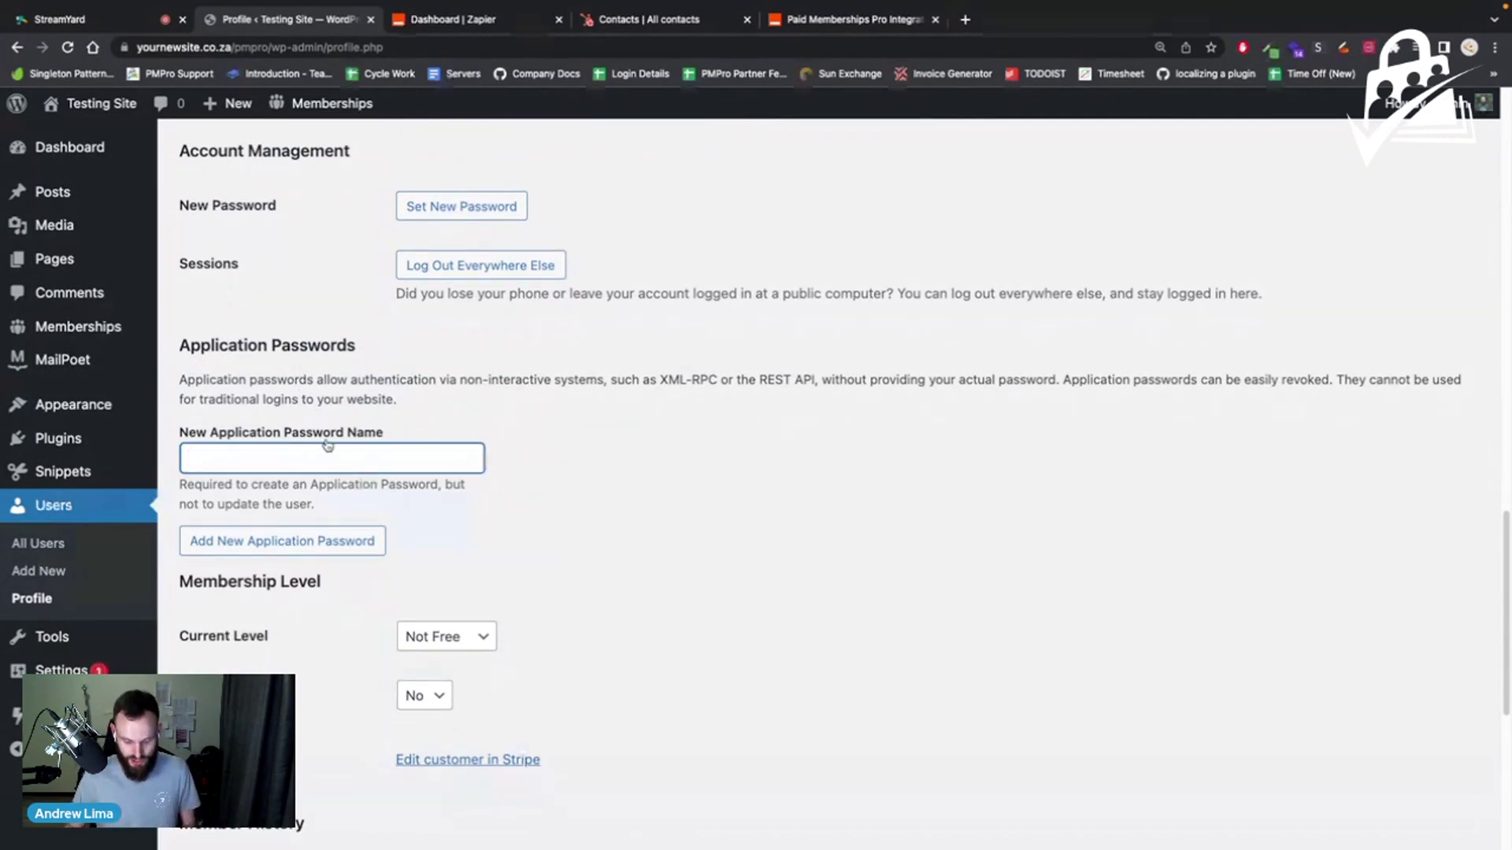
type("Zap Test")
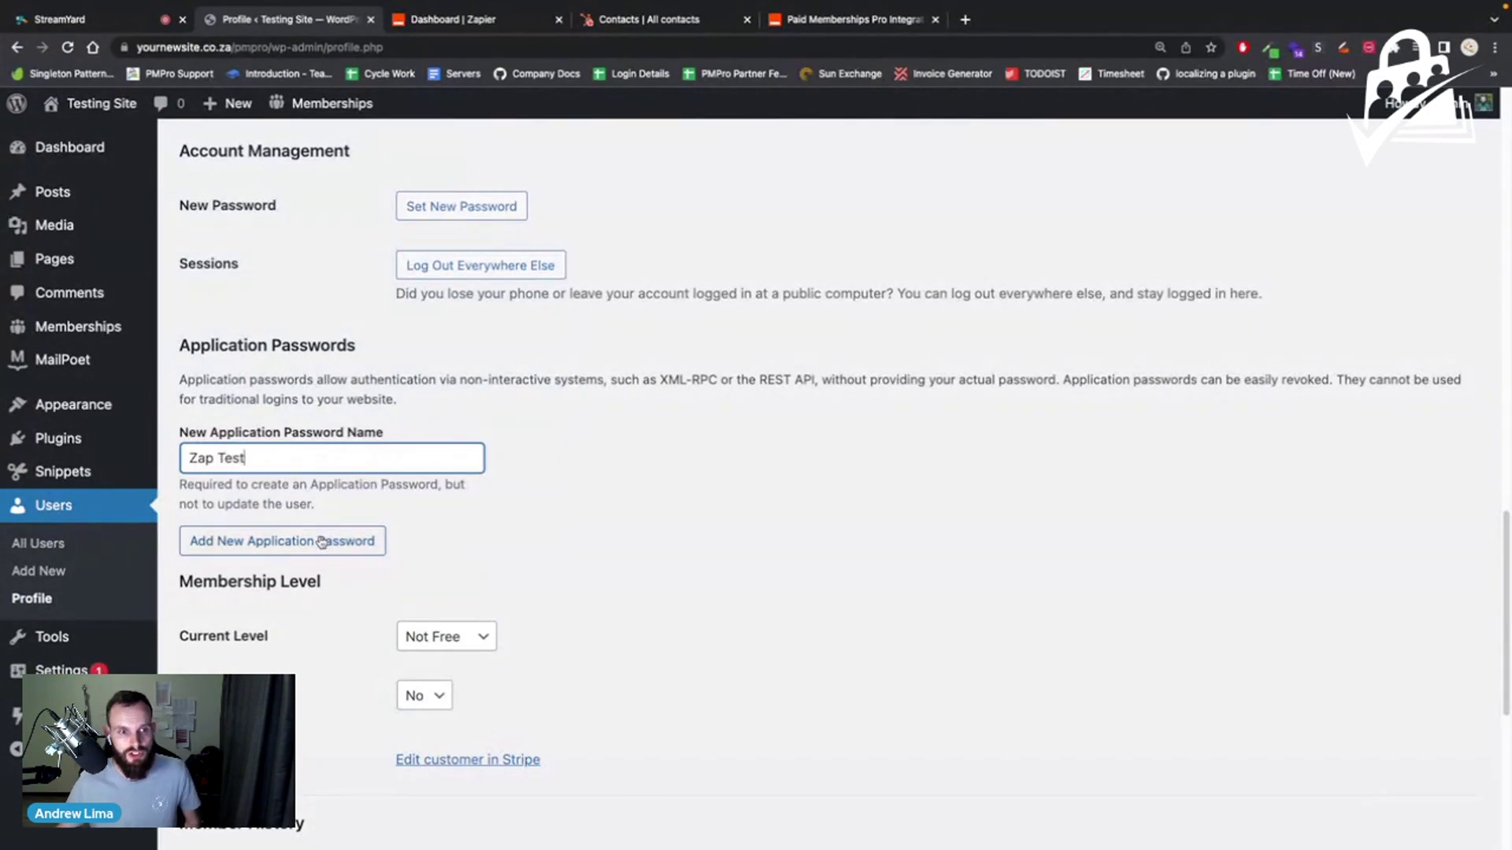
left_click(318, 543)
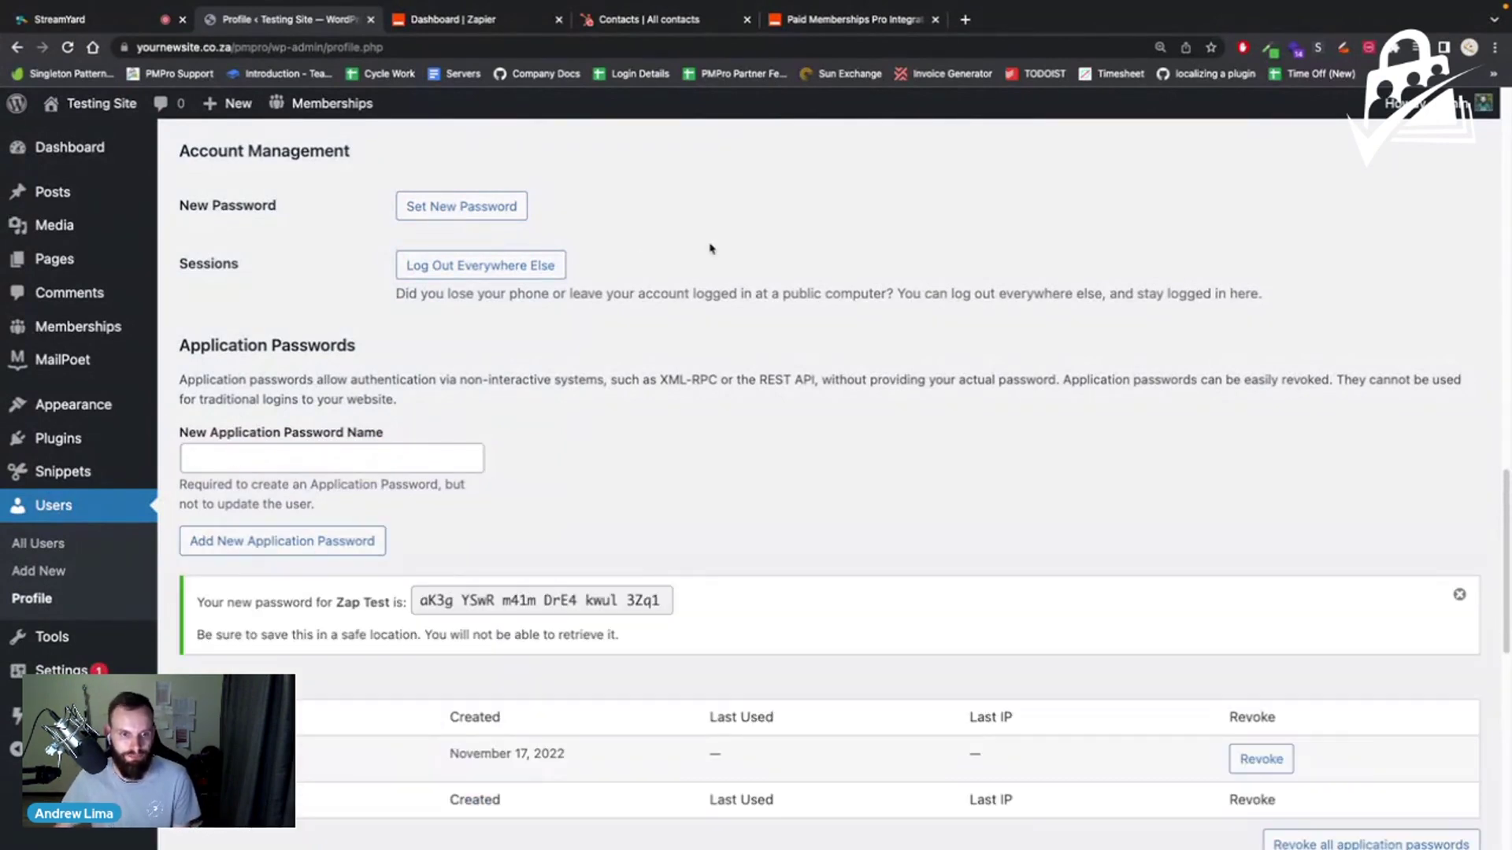
scroll(711, 249, "down", 2)
scroll(711, 249, "down", 3)
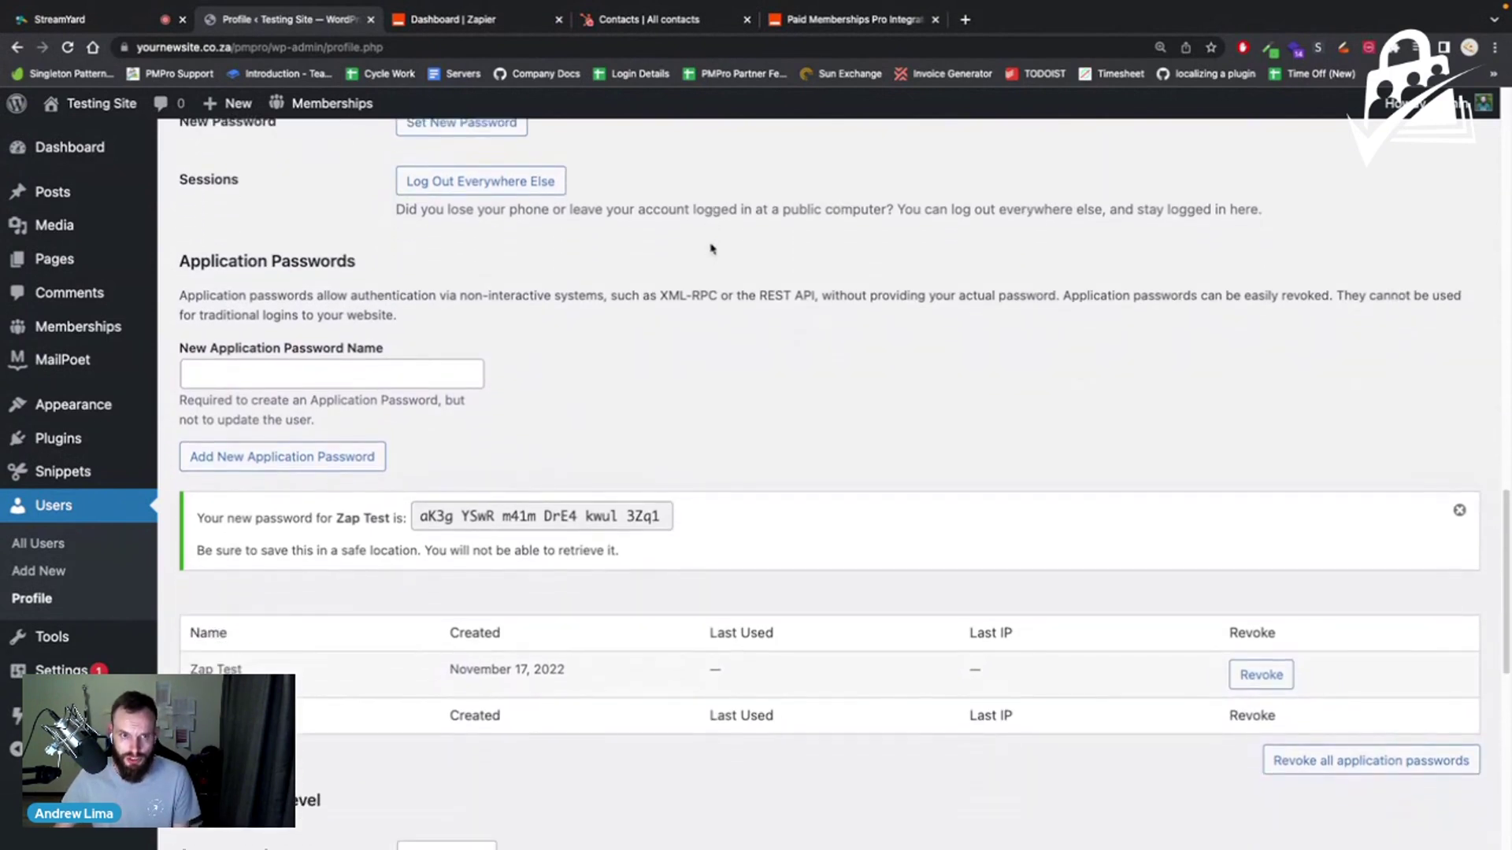
Step: Highlight the newly generated application password for Zap Test, then clear the selection
left_click_drag(421, 429, 700, 441)
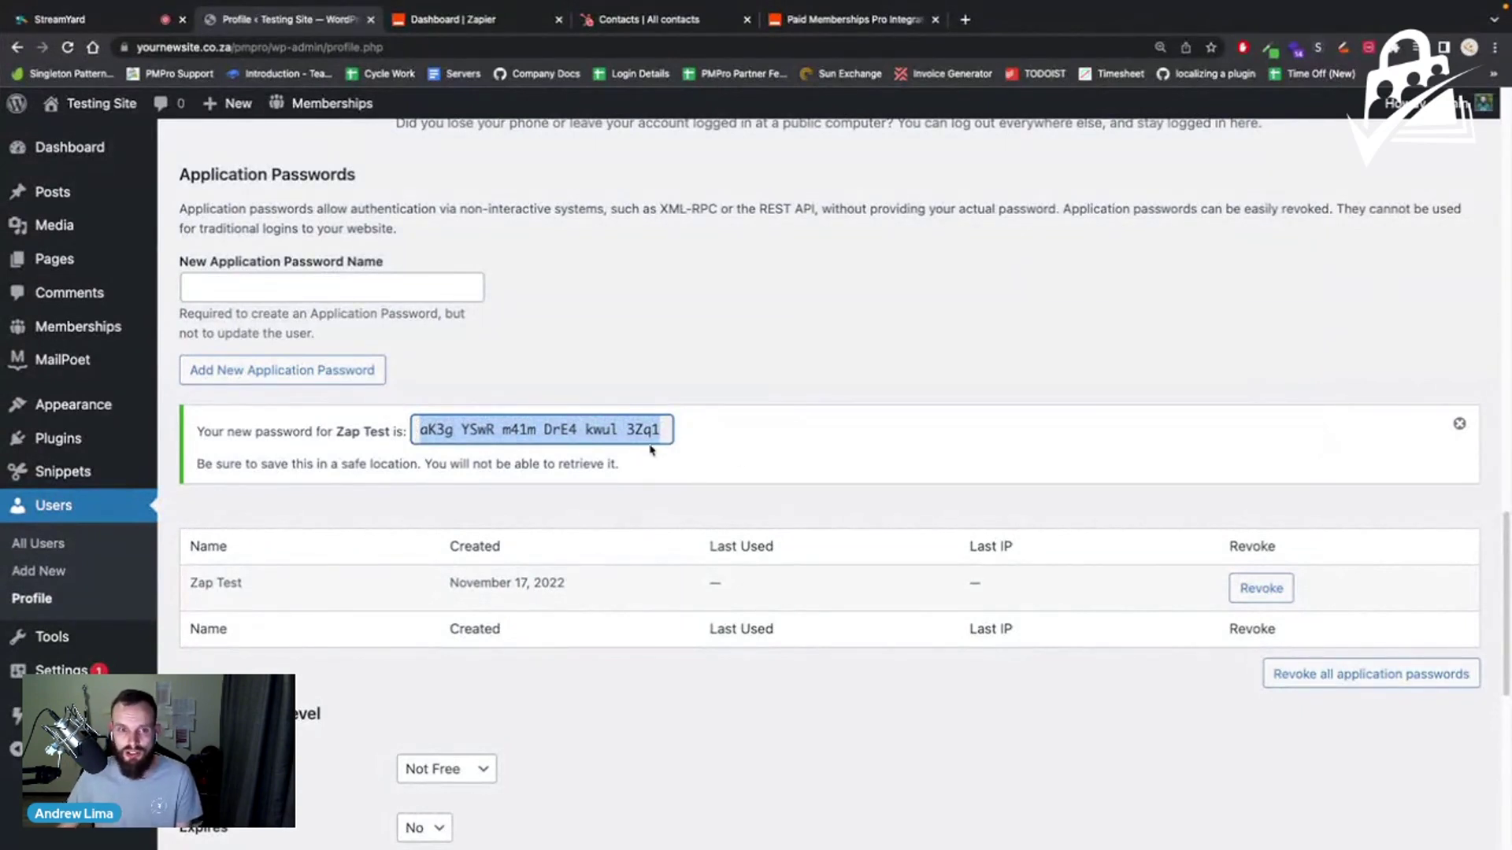
left_click(734, 457)
left_click_drag(665, 431, 422, 426)
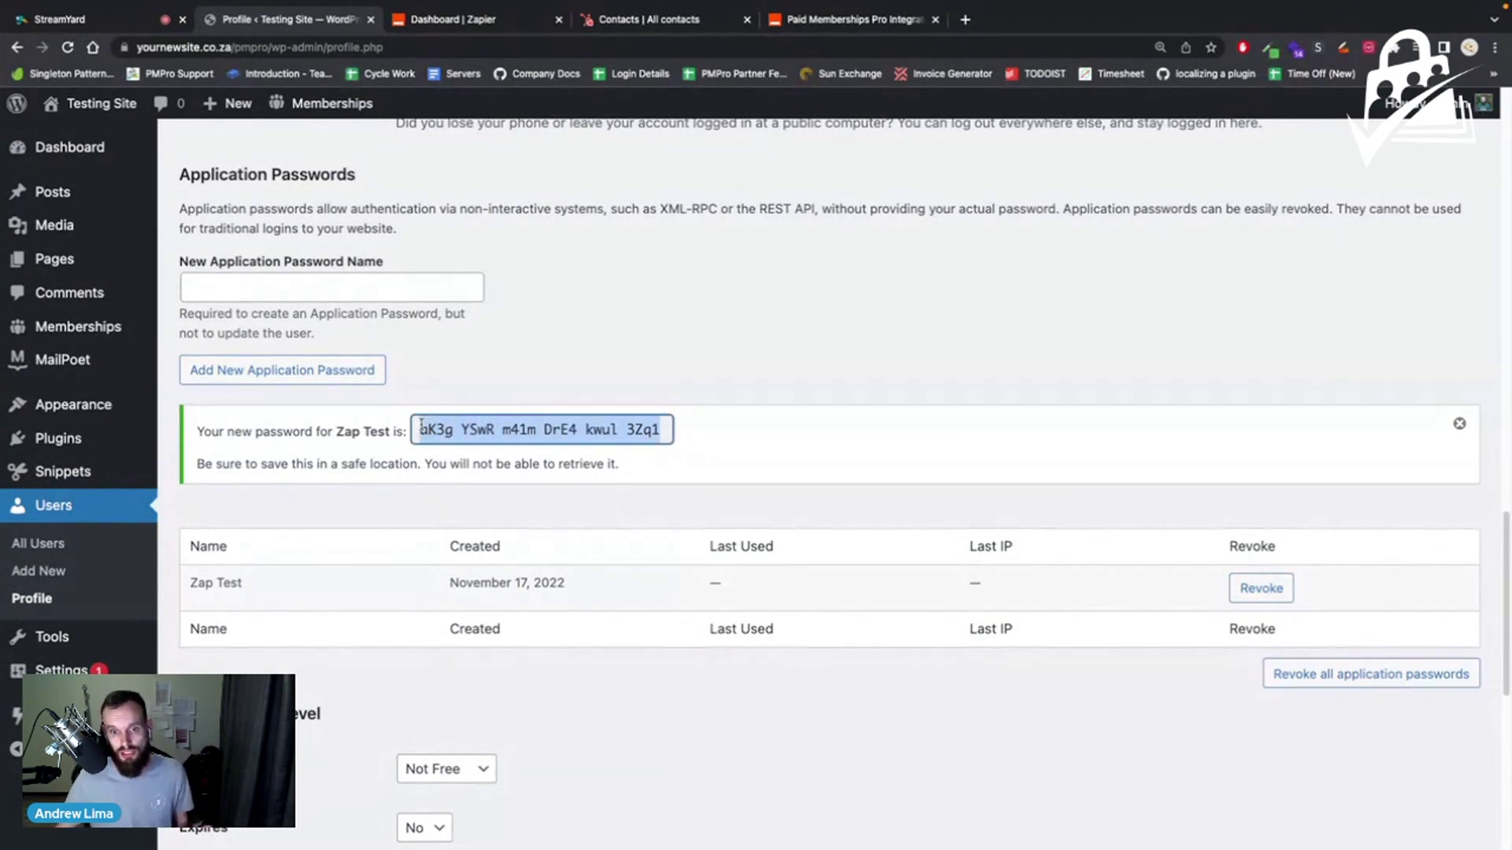
left_click(638, 341)
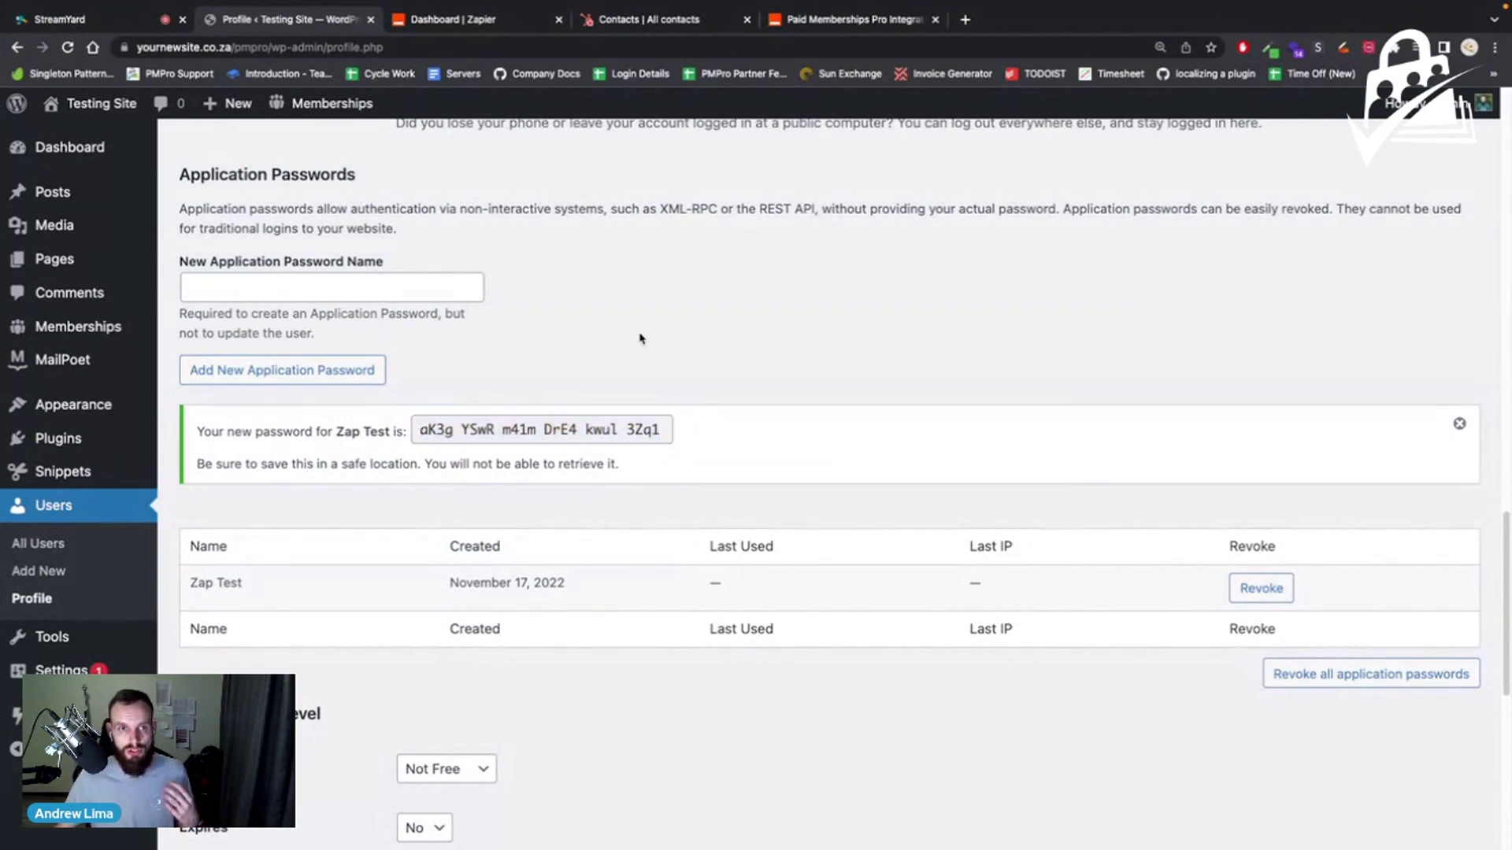
Step: Switch to the Zapier dashboard and choose Paid Memberships Pro as the first app to connect in the new Zap
left_click(470, 27)
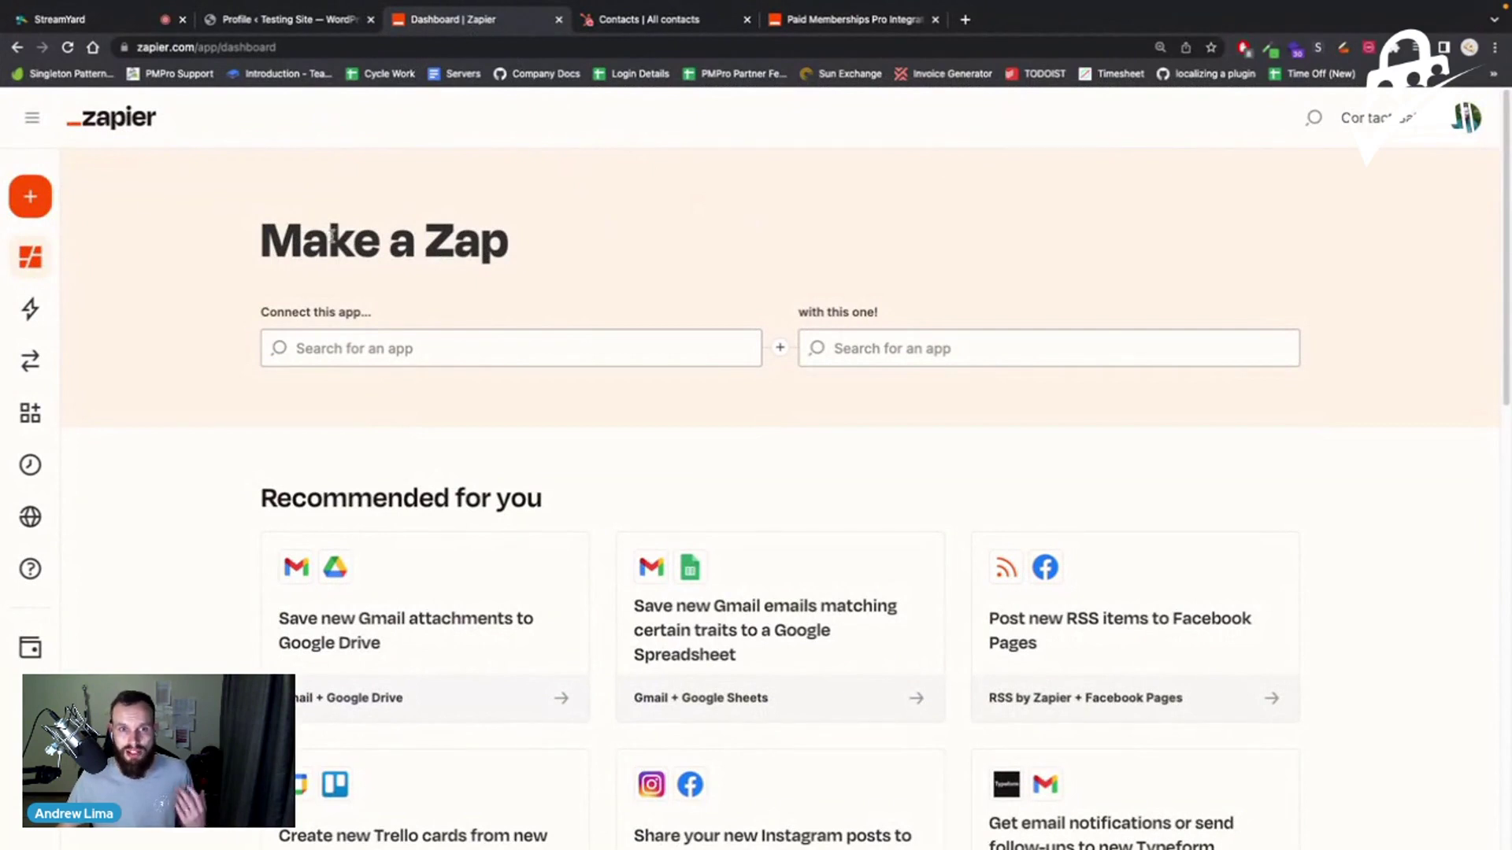
scroll(1151, 270, "down", 2)
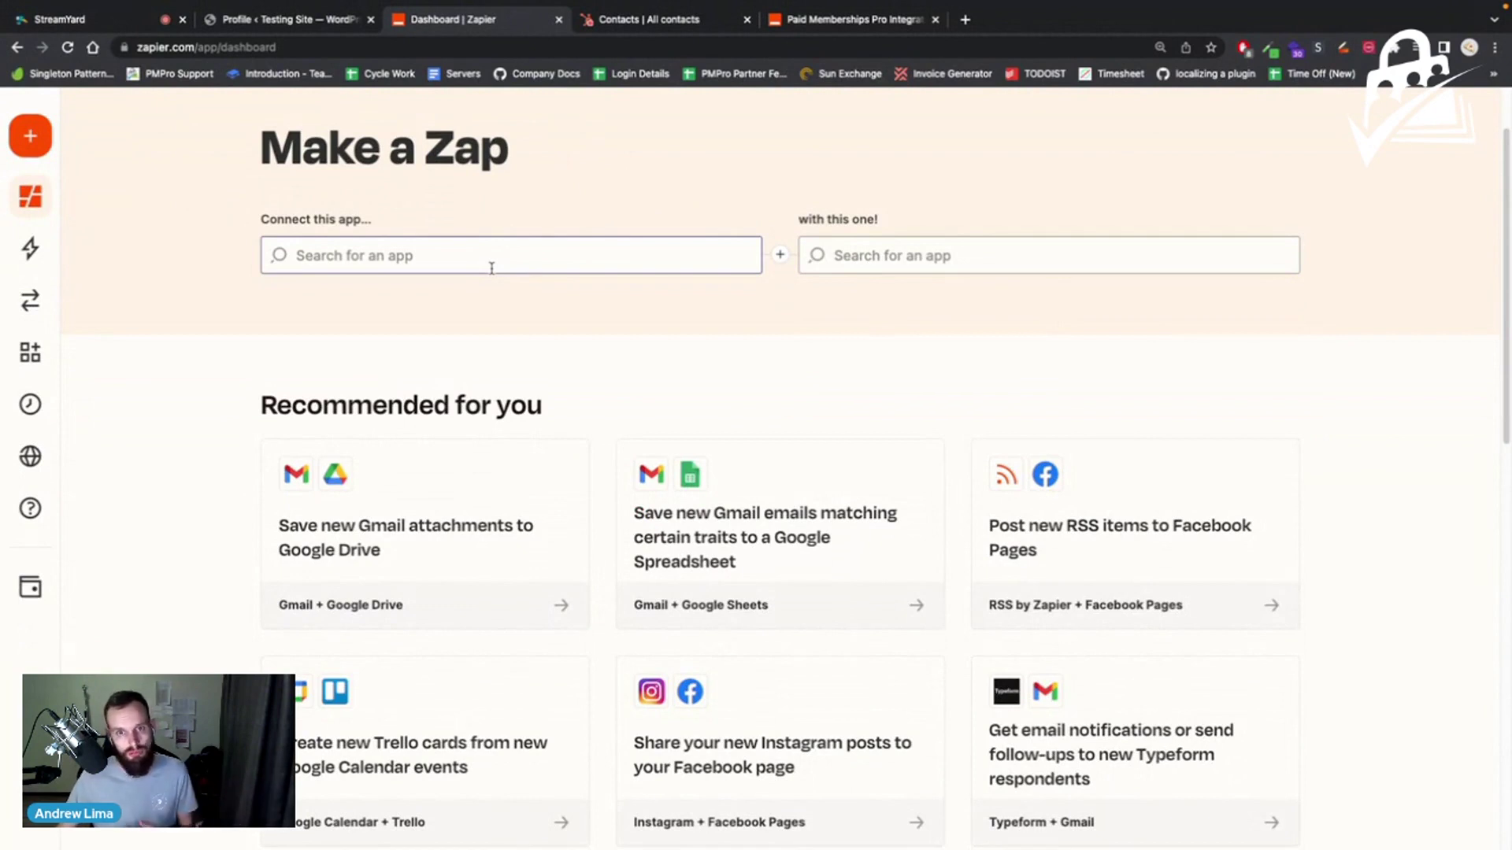
scroll(491, 269, "up", 2)
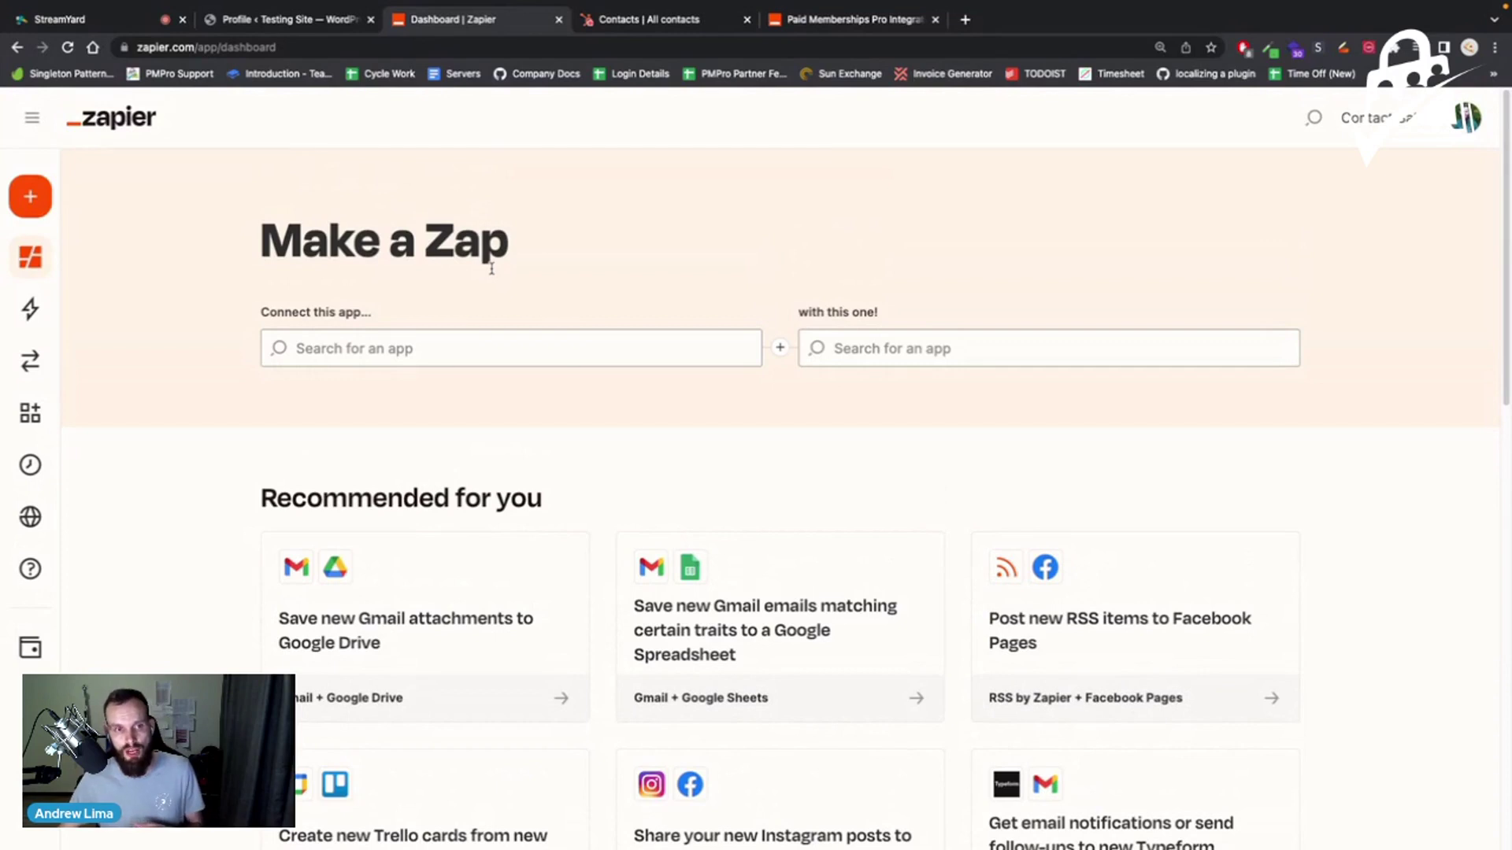
left_click(470, 351)
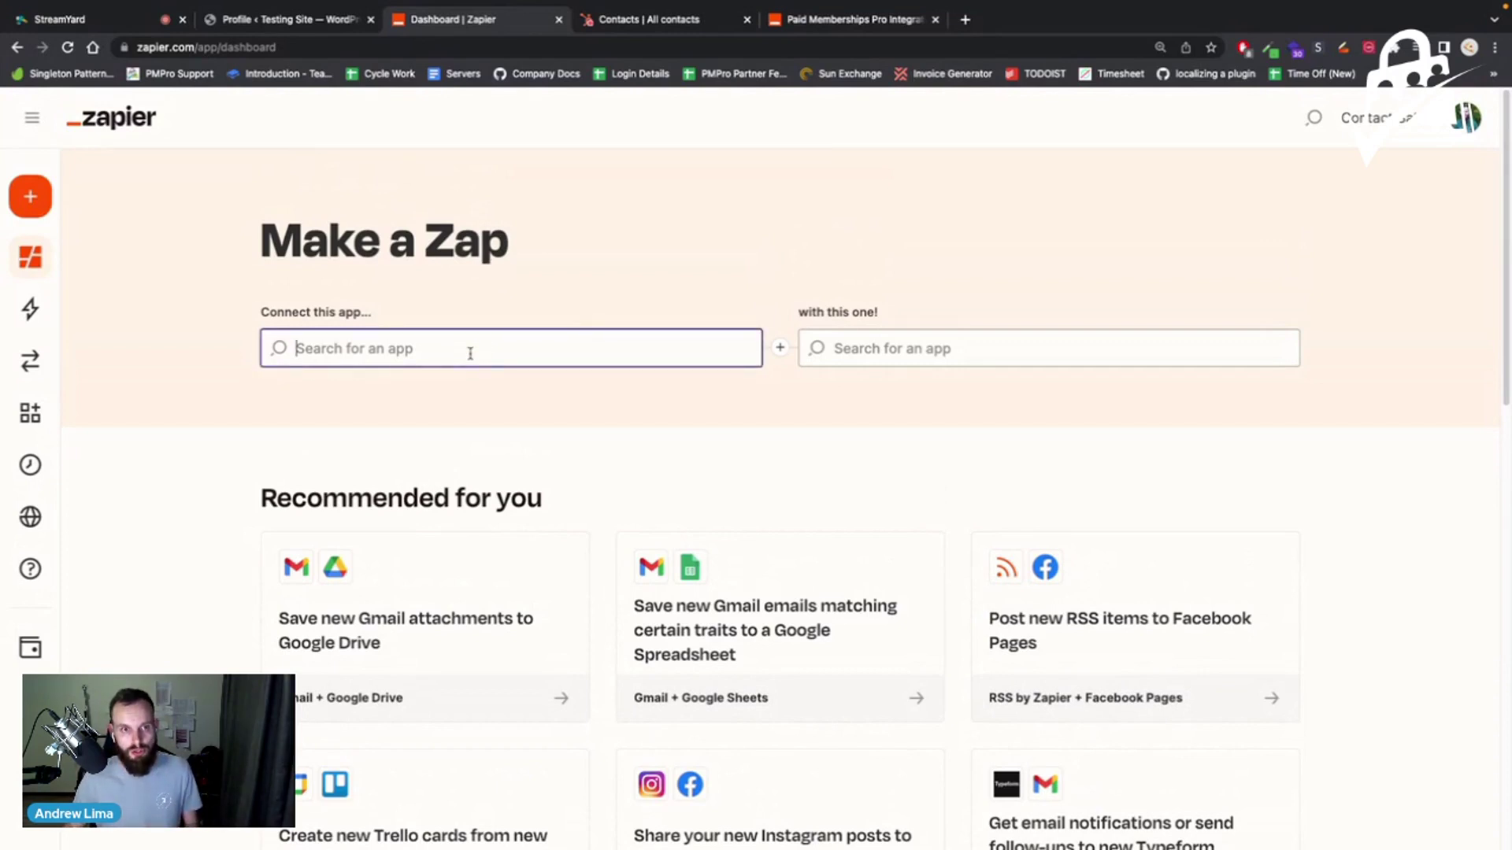
type("Paid ")
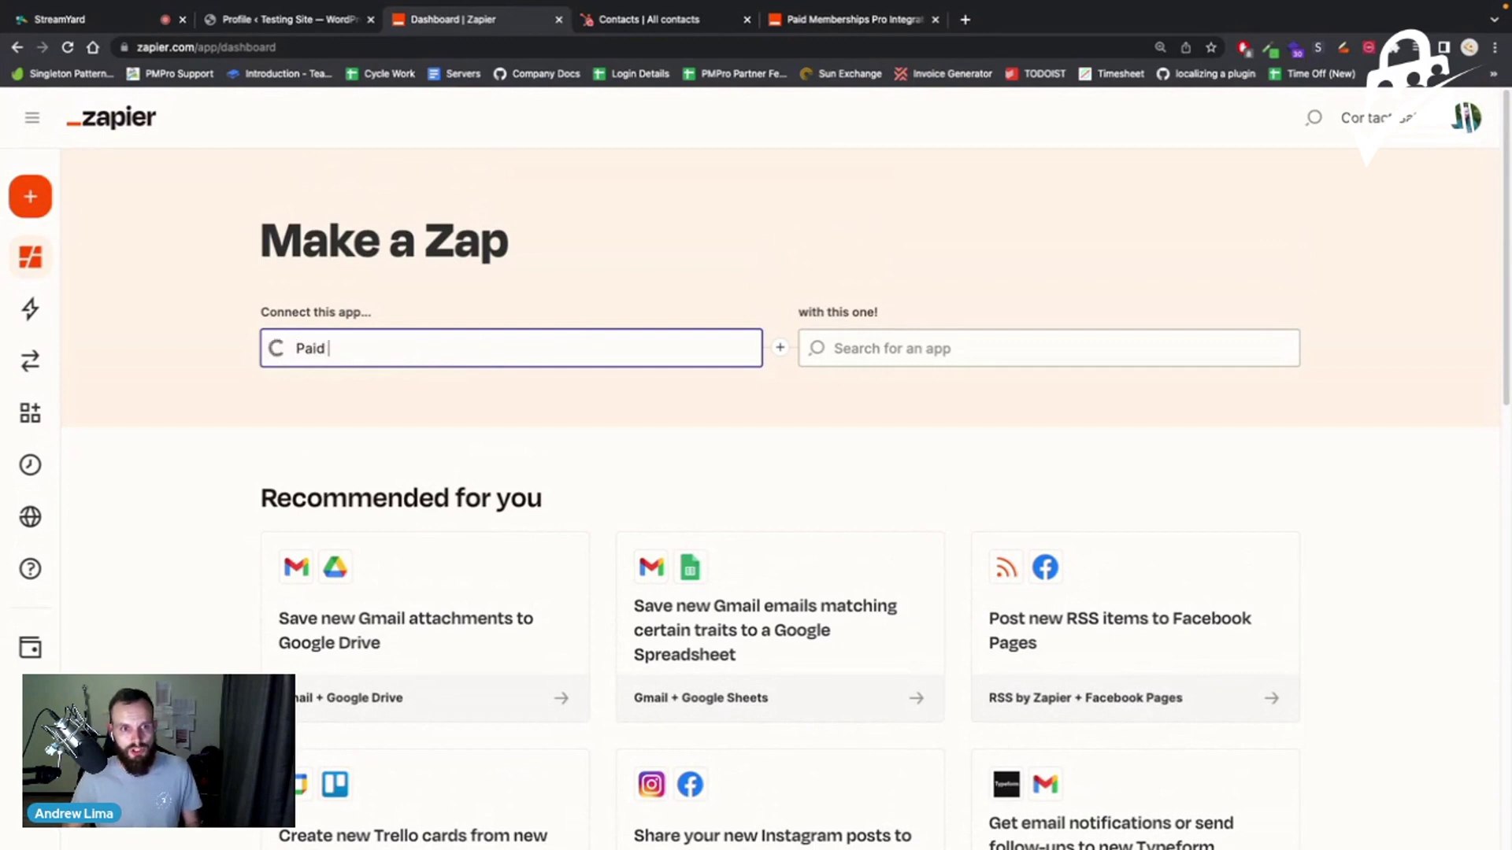
type("Memberships Pro")
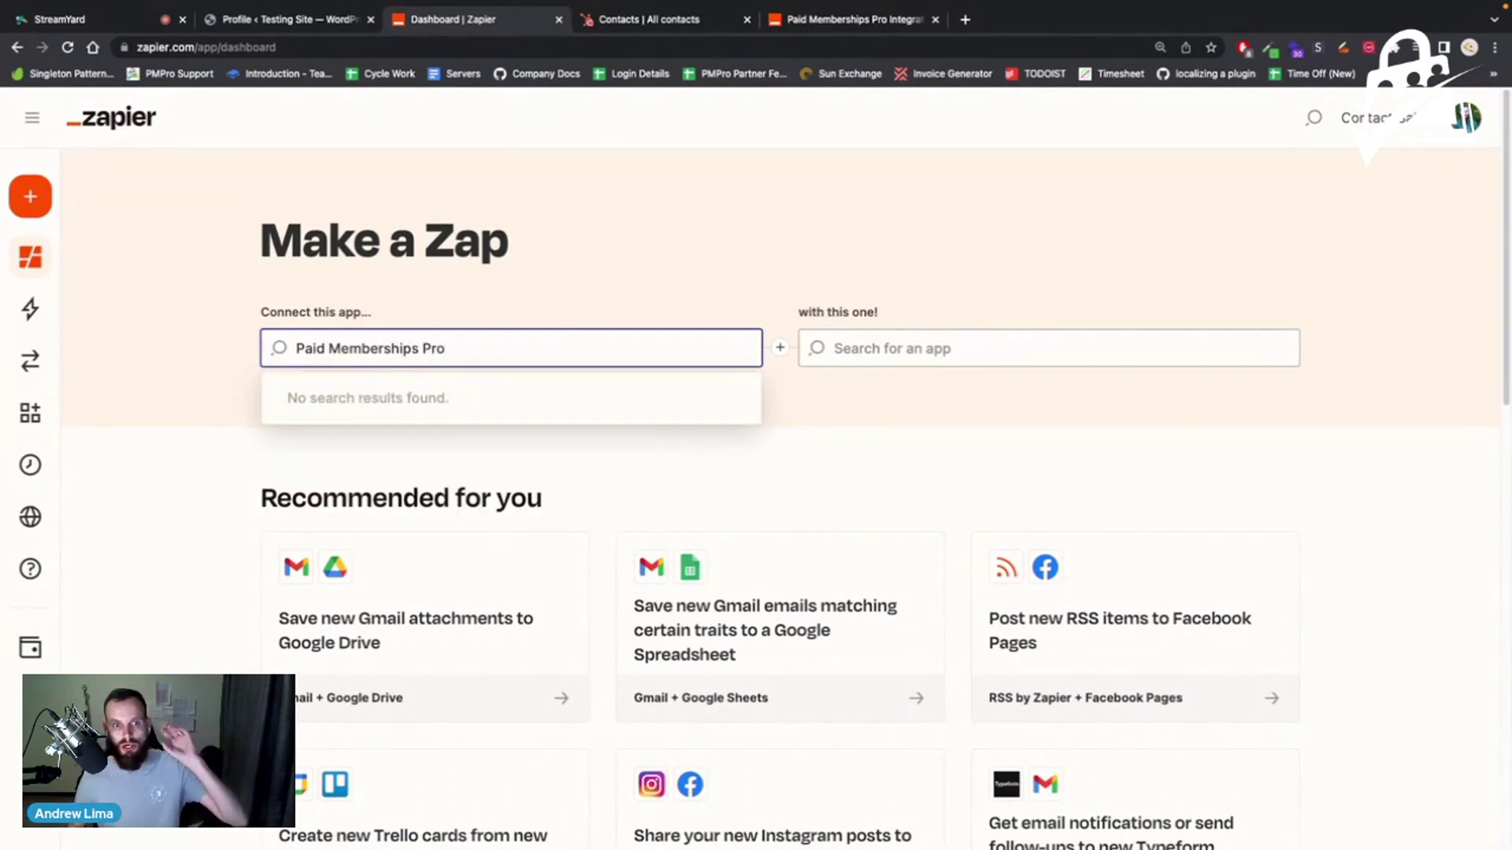
key("BackSpace")
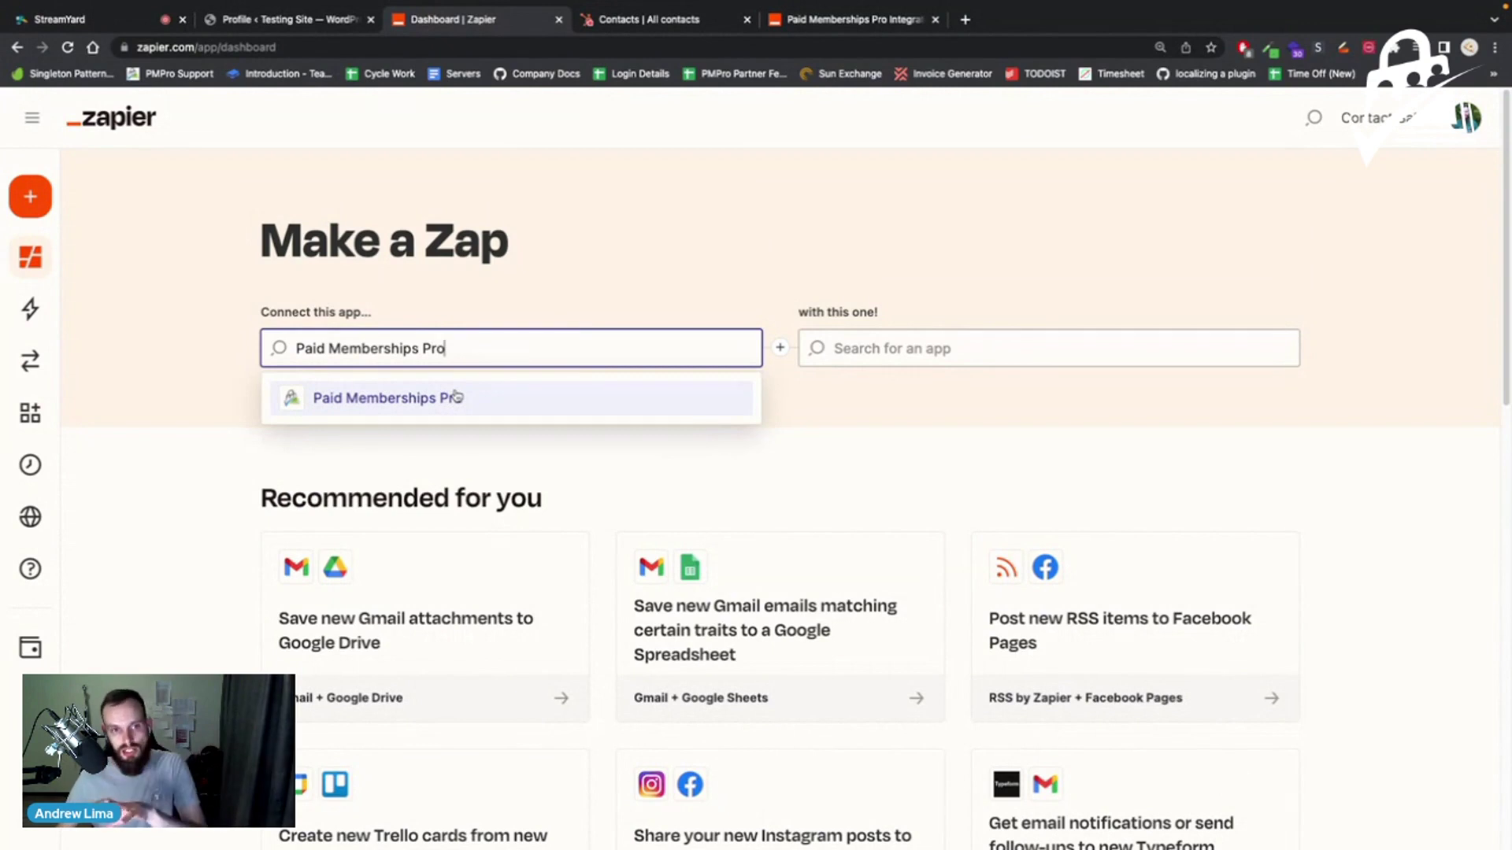
left_click(538, 402)
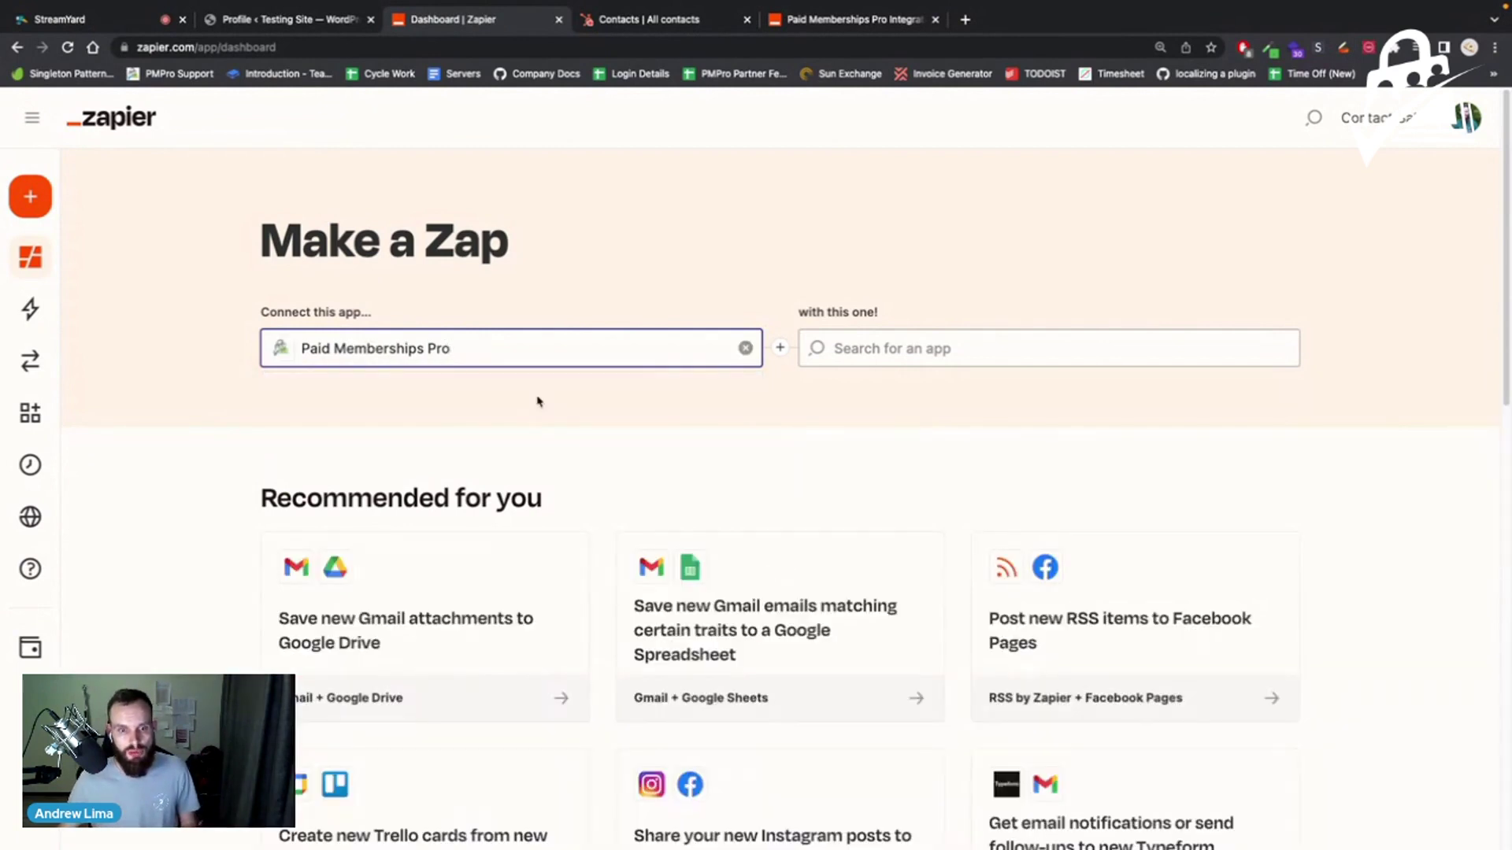
Step: Choose HubSpot as the second app to connect with Paid Memberships Pro
scroll(536, 398, "down", 1)
left_click(934, 338)
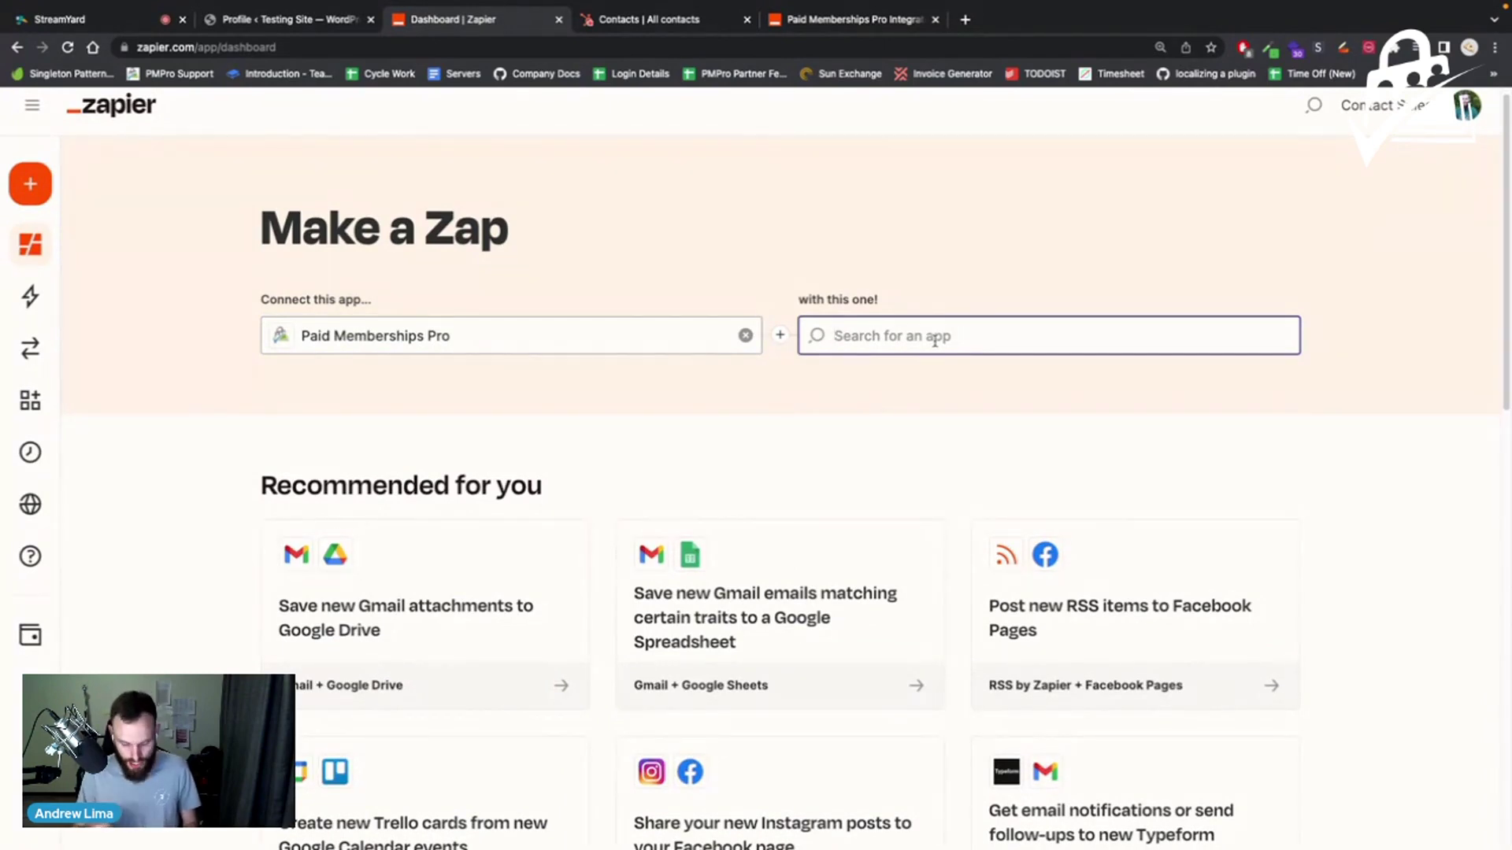
type("Hubspot")
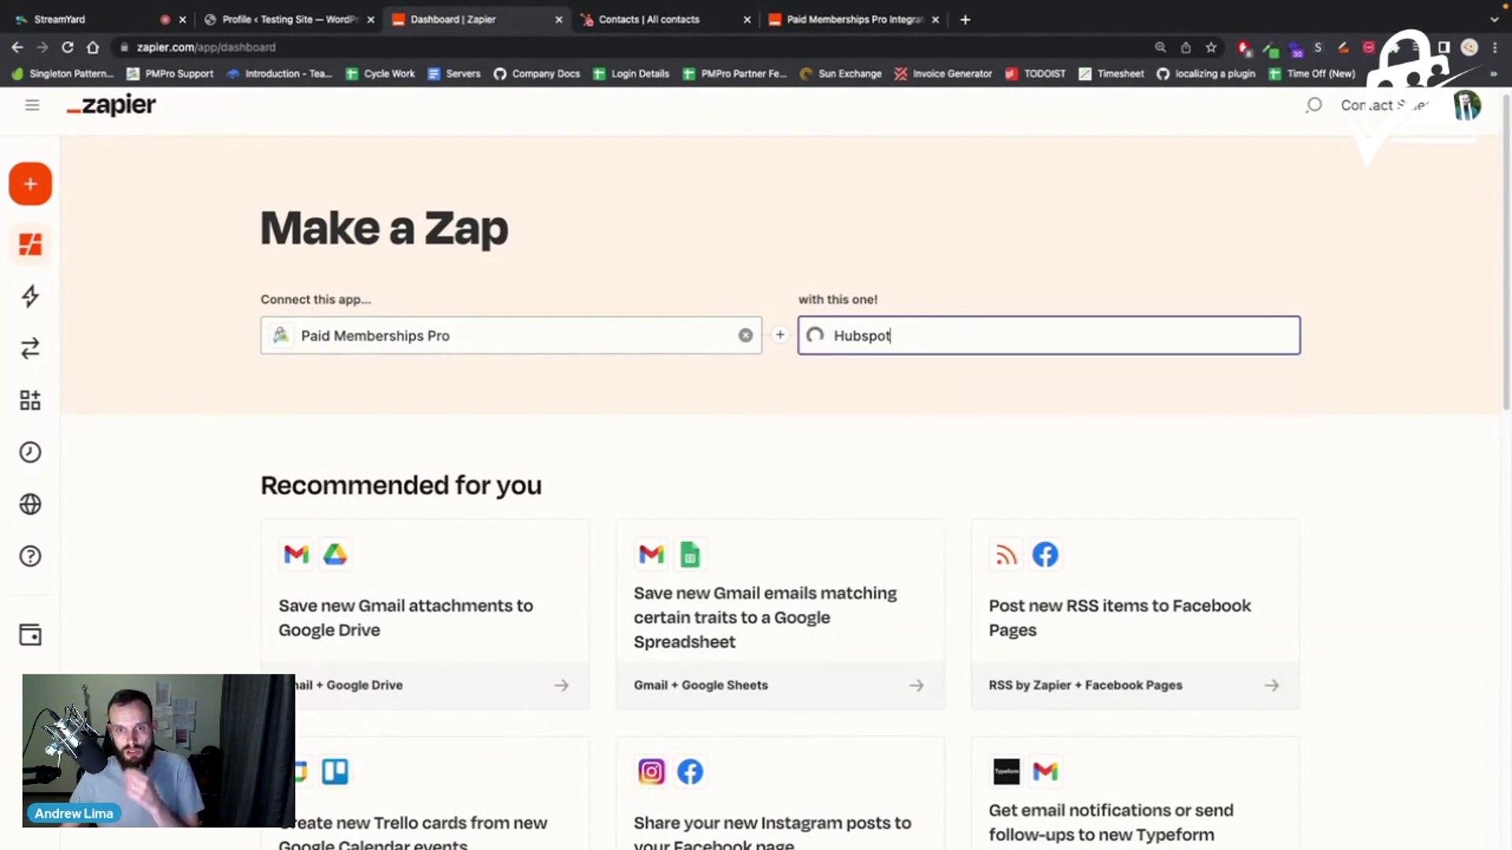
left_click(894, 387)
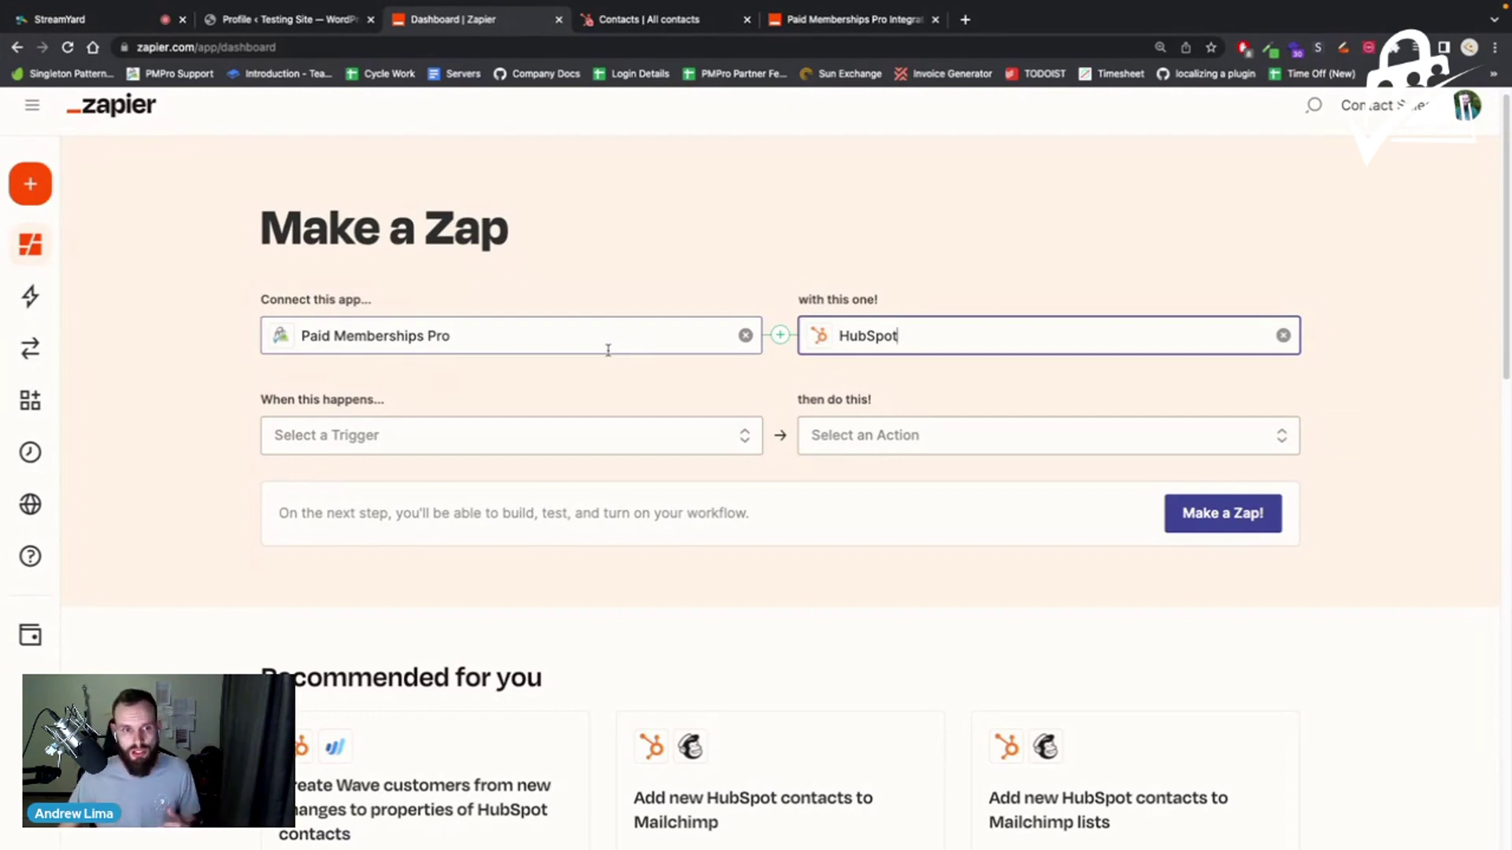
Step: Set the Zap's trigger to Membership Level Changed and its HubSpot action to Create Contact
left_click(373, 438)
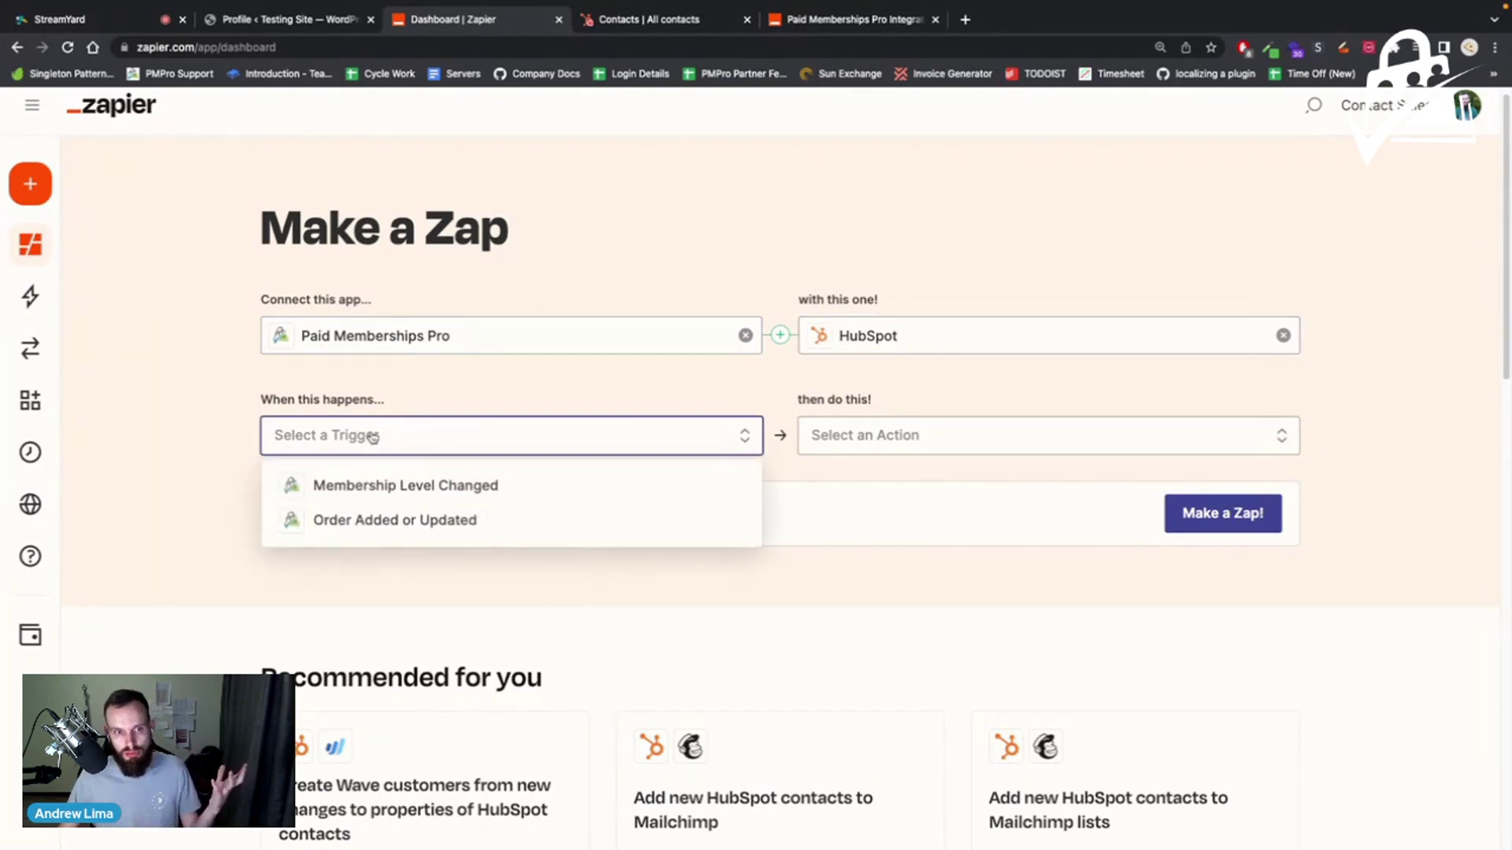
left_click(395, 484)
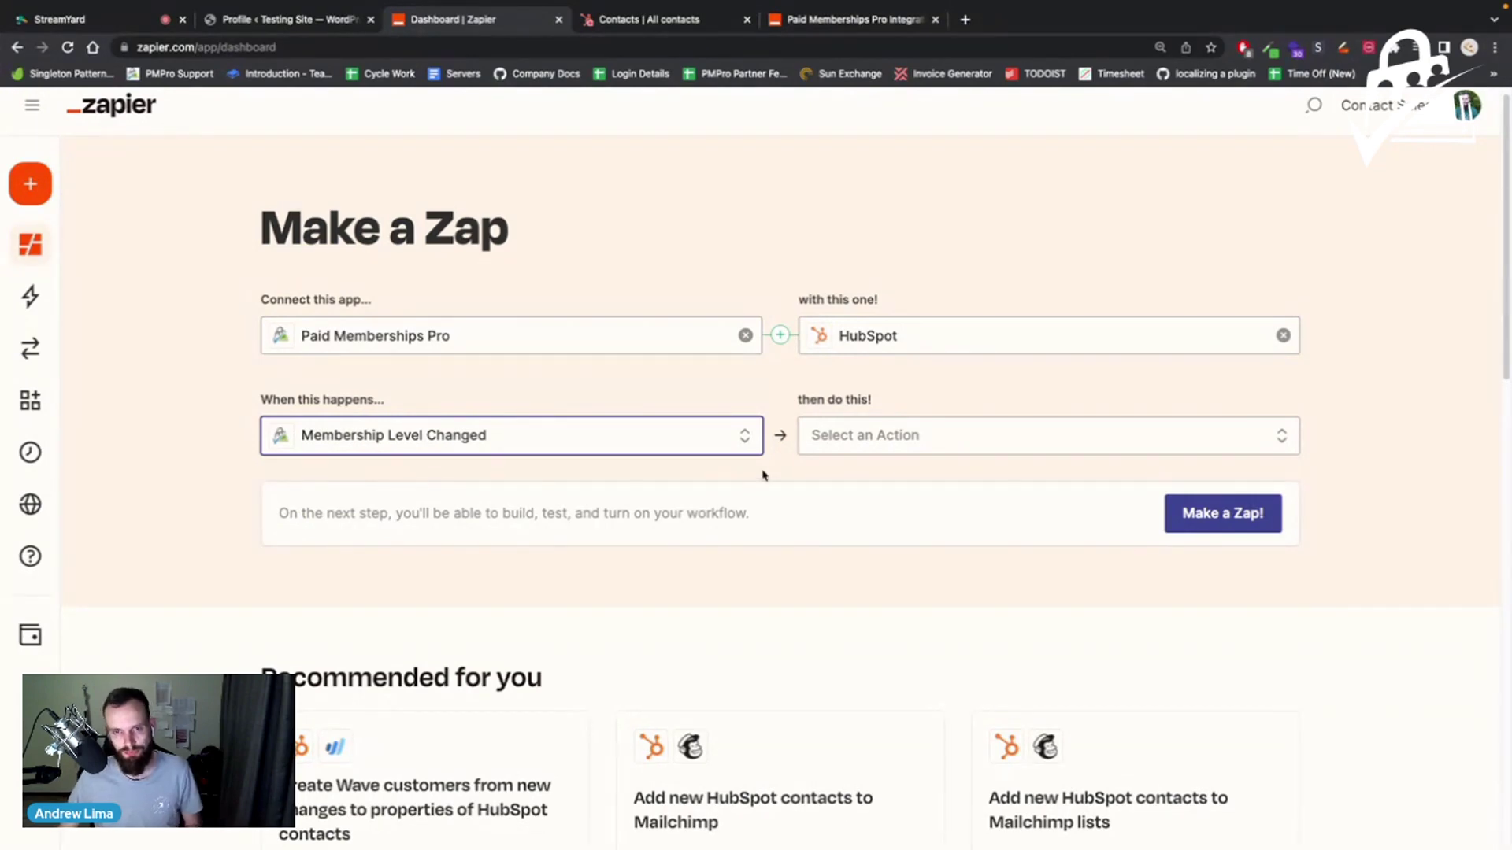
left_click(935, 443)
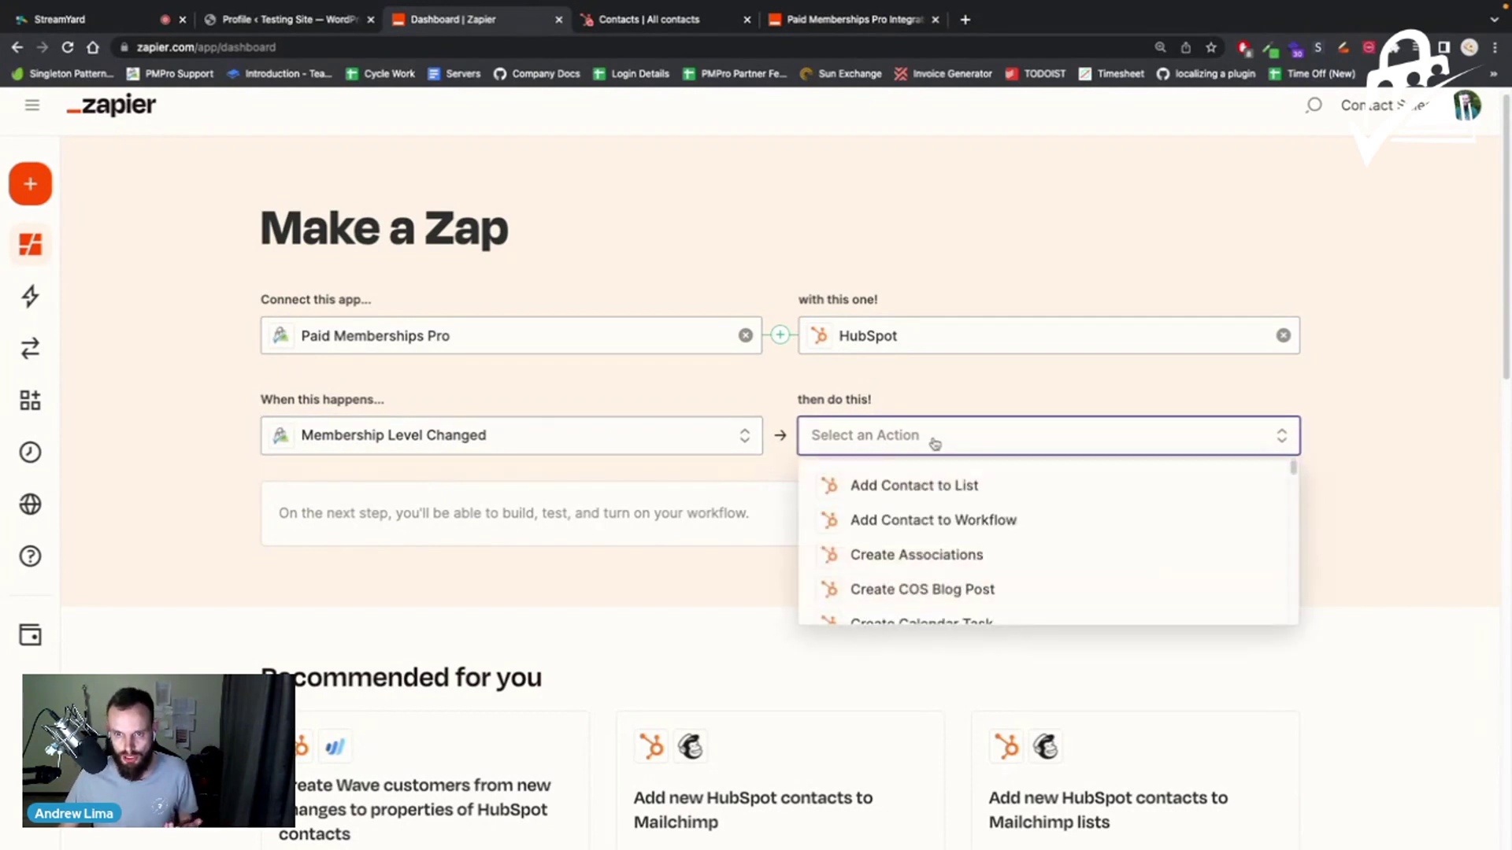
scroll(1015, 485, "down", 5)
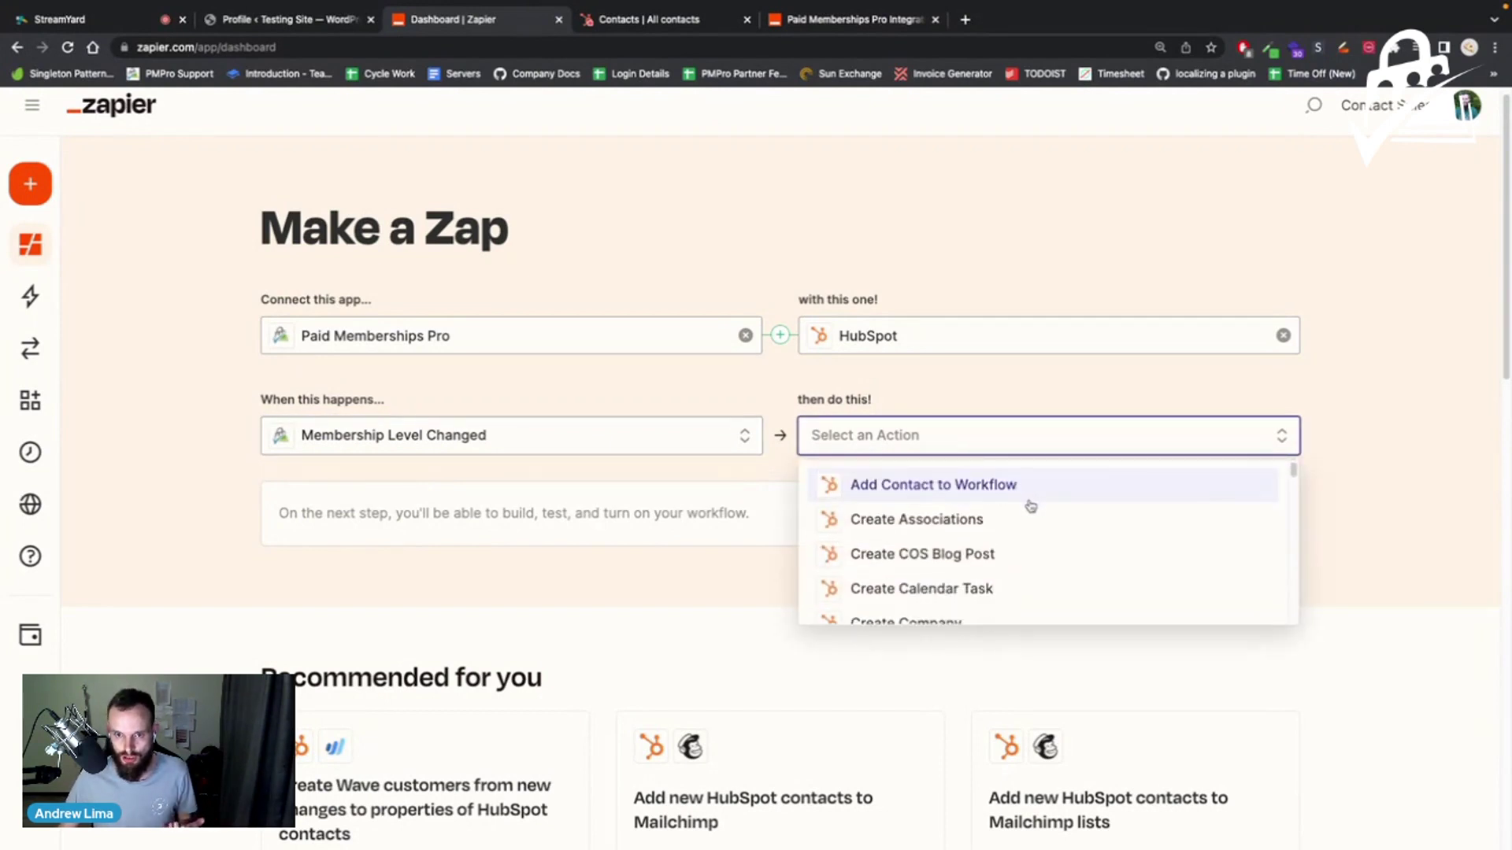
scroll(959, 531, "down", 4)
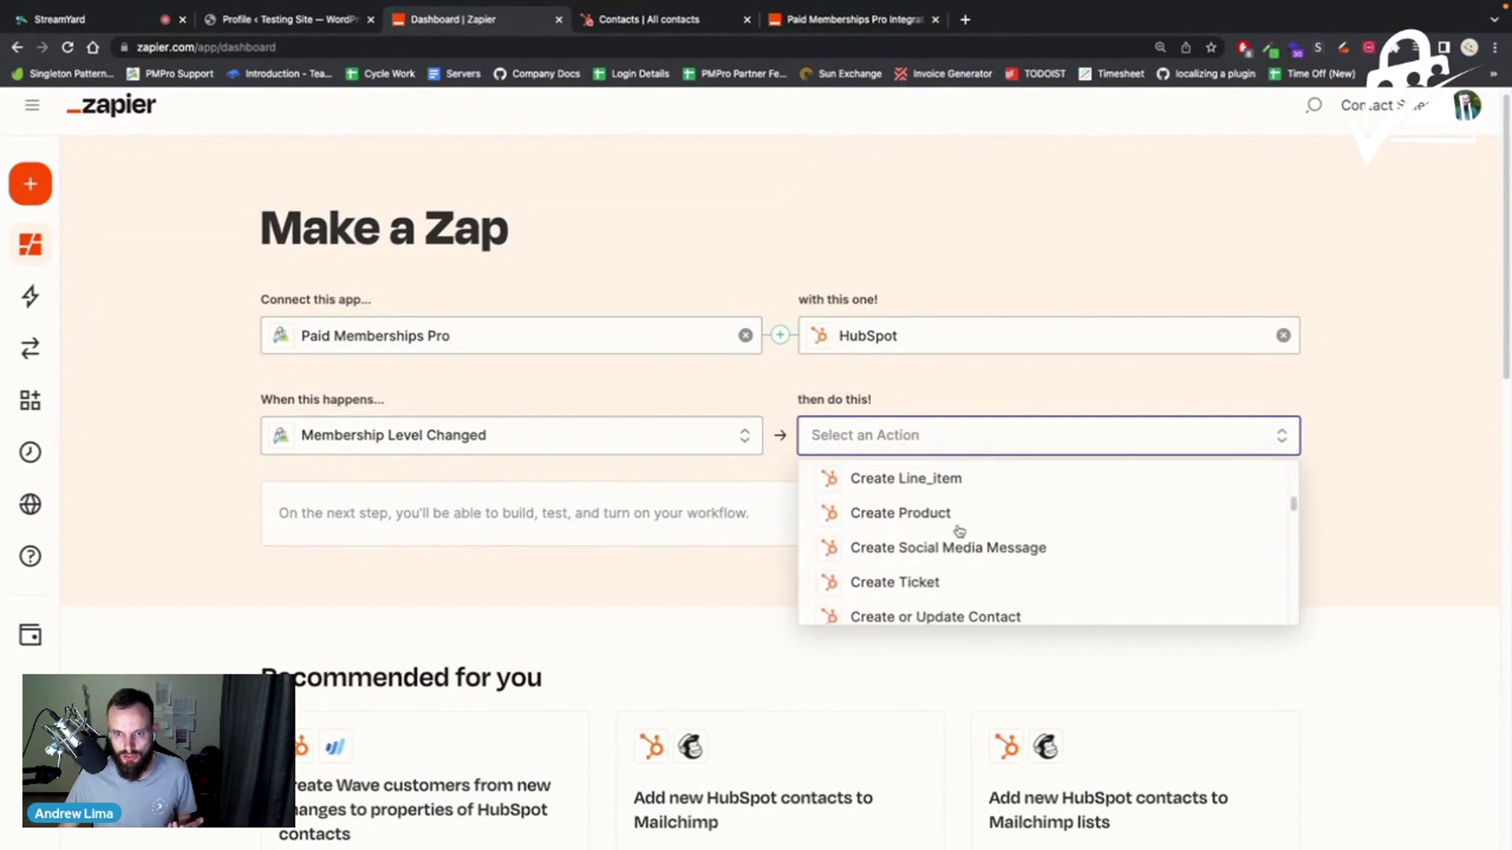
scroll(988, 547, "down", 1)
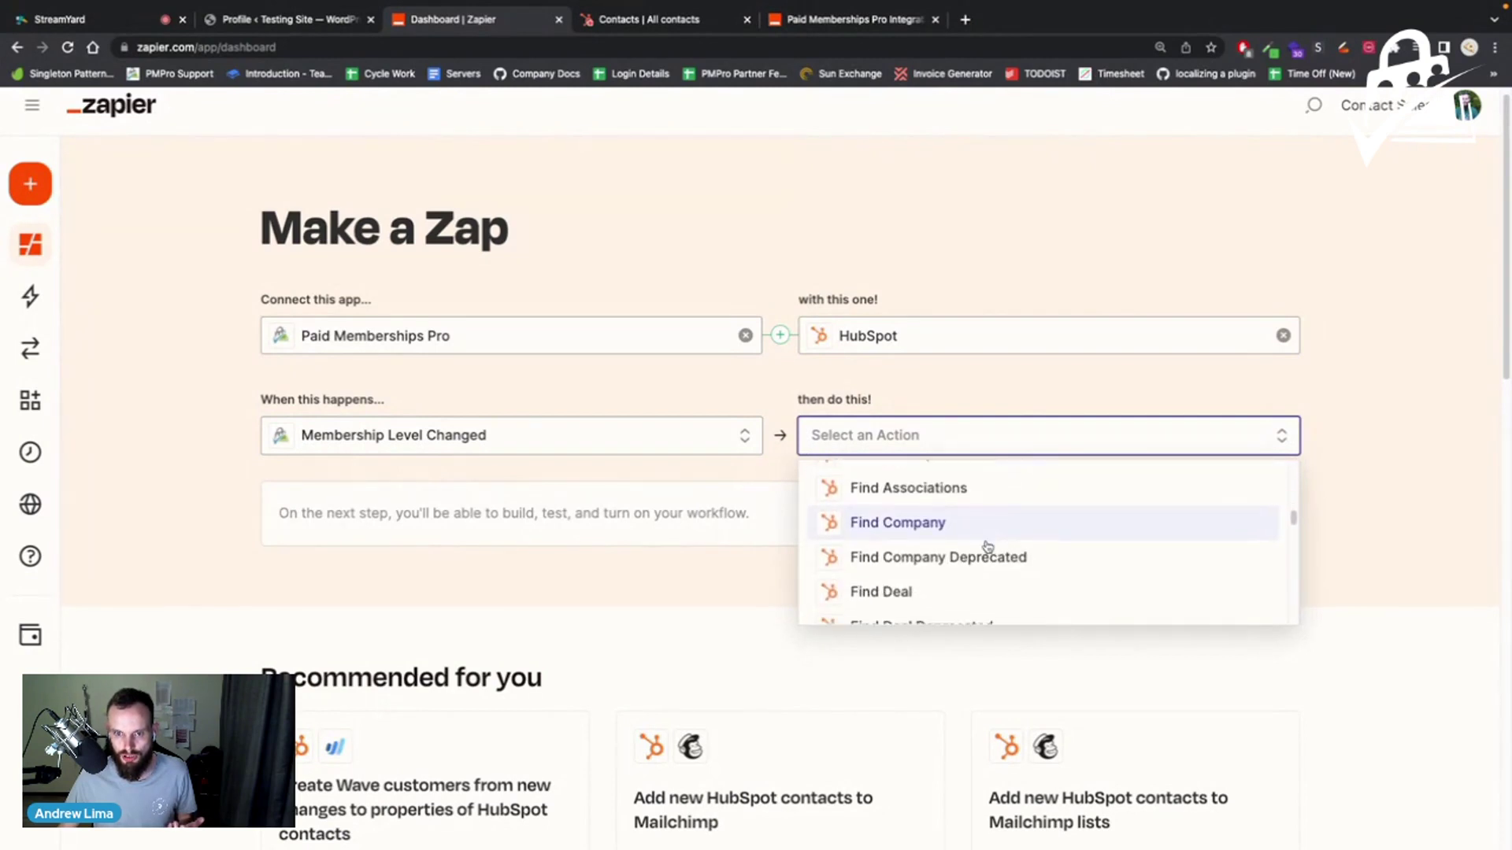
scroll(988, 548, "up", 3)
scroll(985, 547, "up", 2)
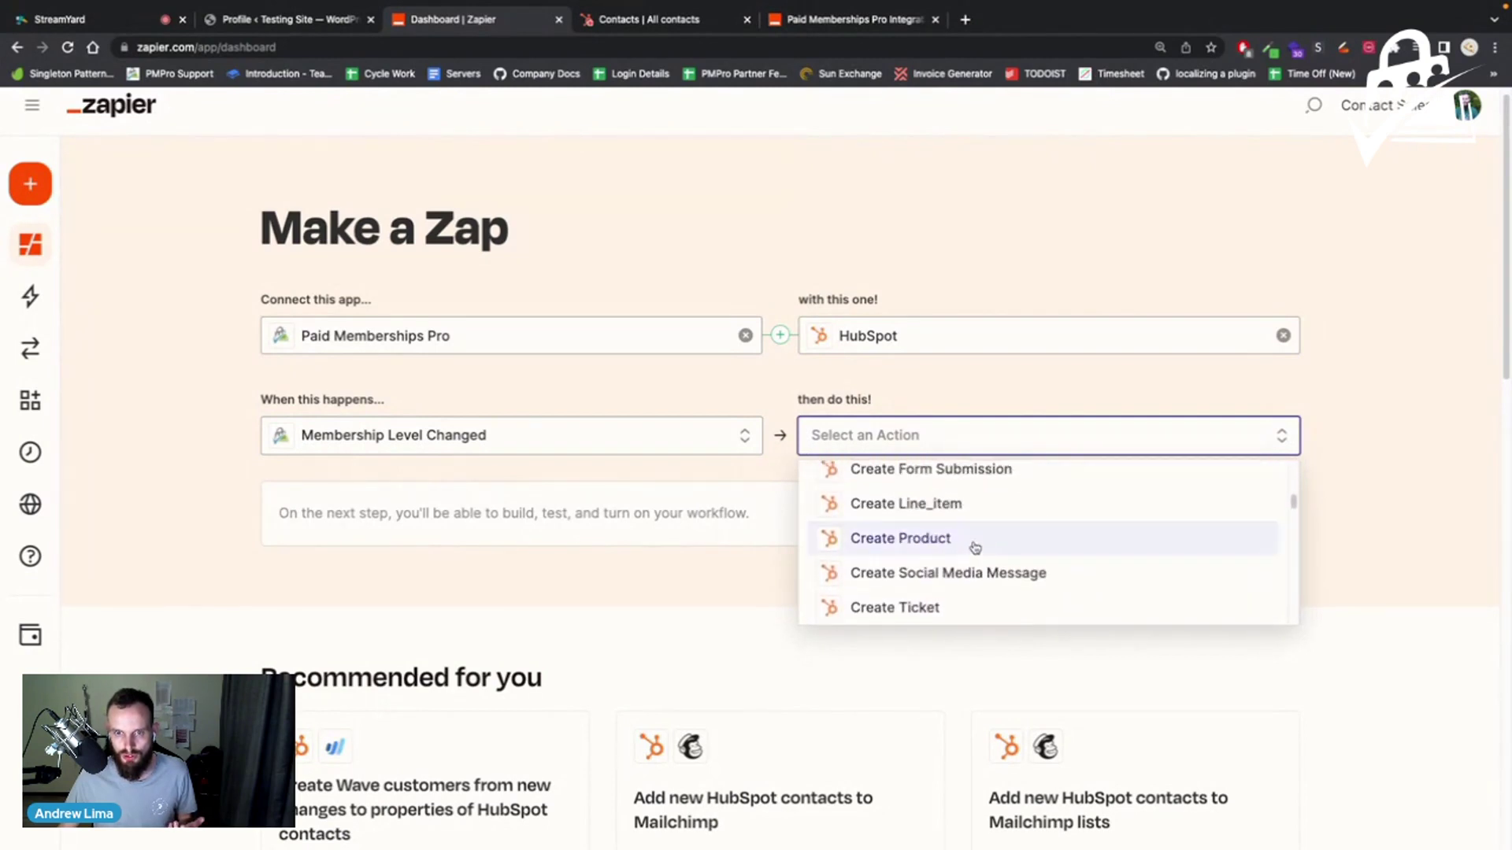
left_click(989, 549)
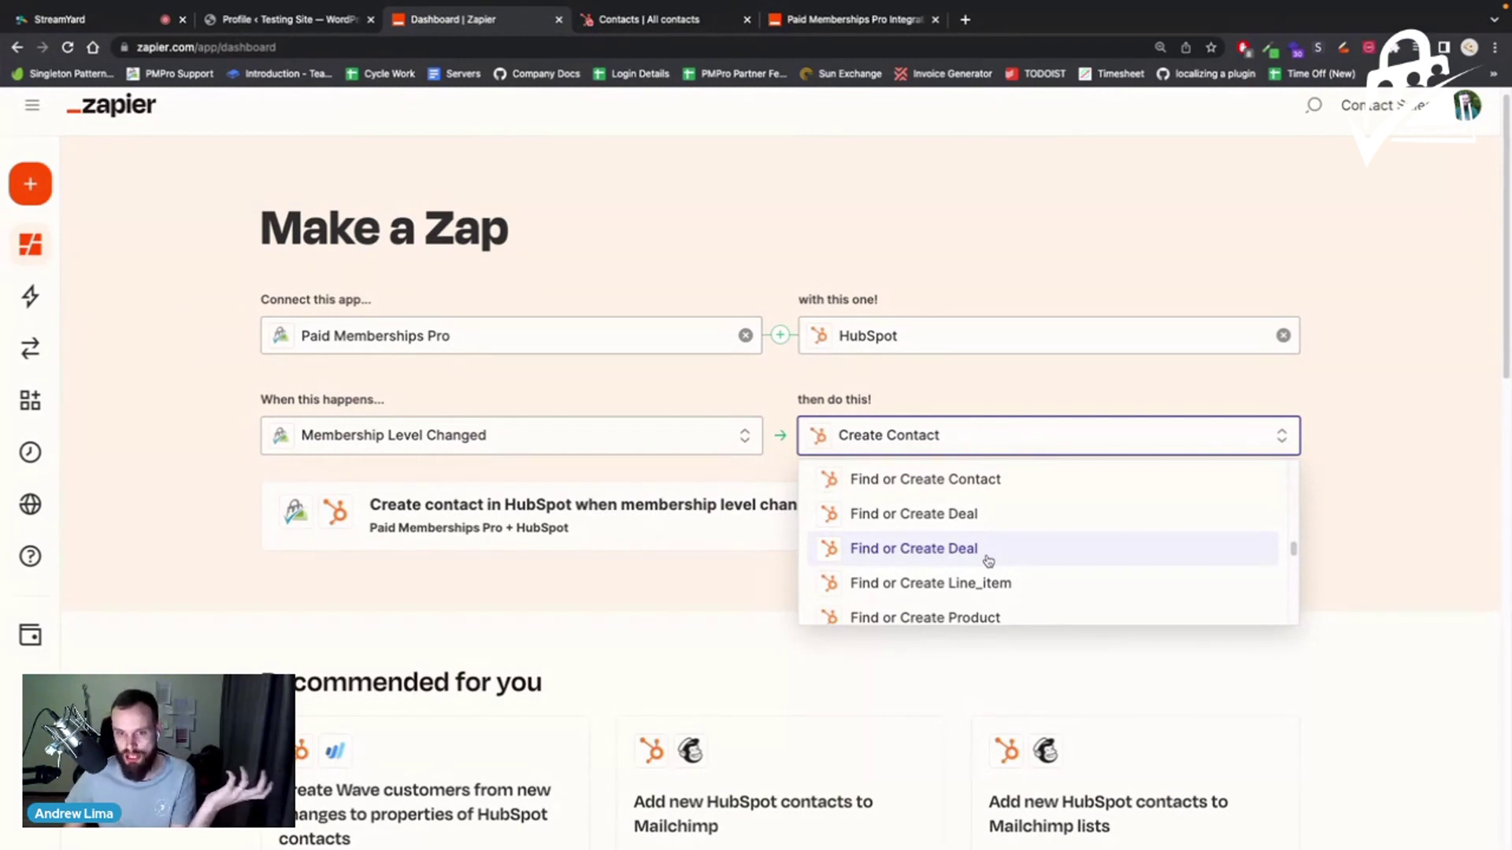
Step: Look through the other available HubSpot actions, then close the list keeping the chosen action
scroll(1042, 546, "down", 5)
scroll(1049, 545, "down", 10)
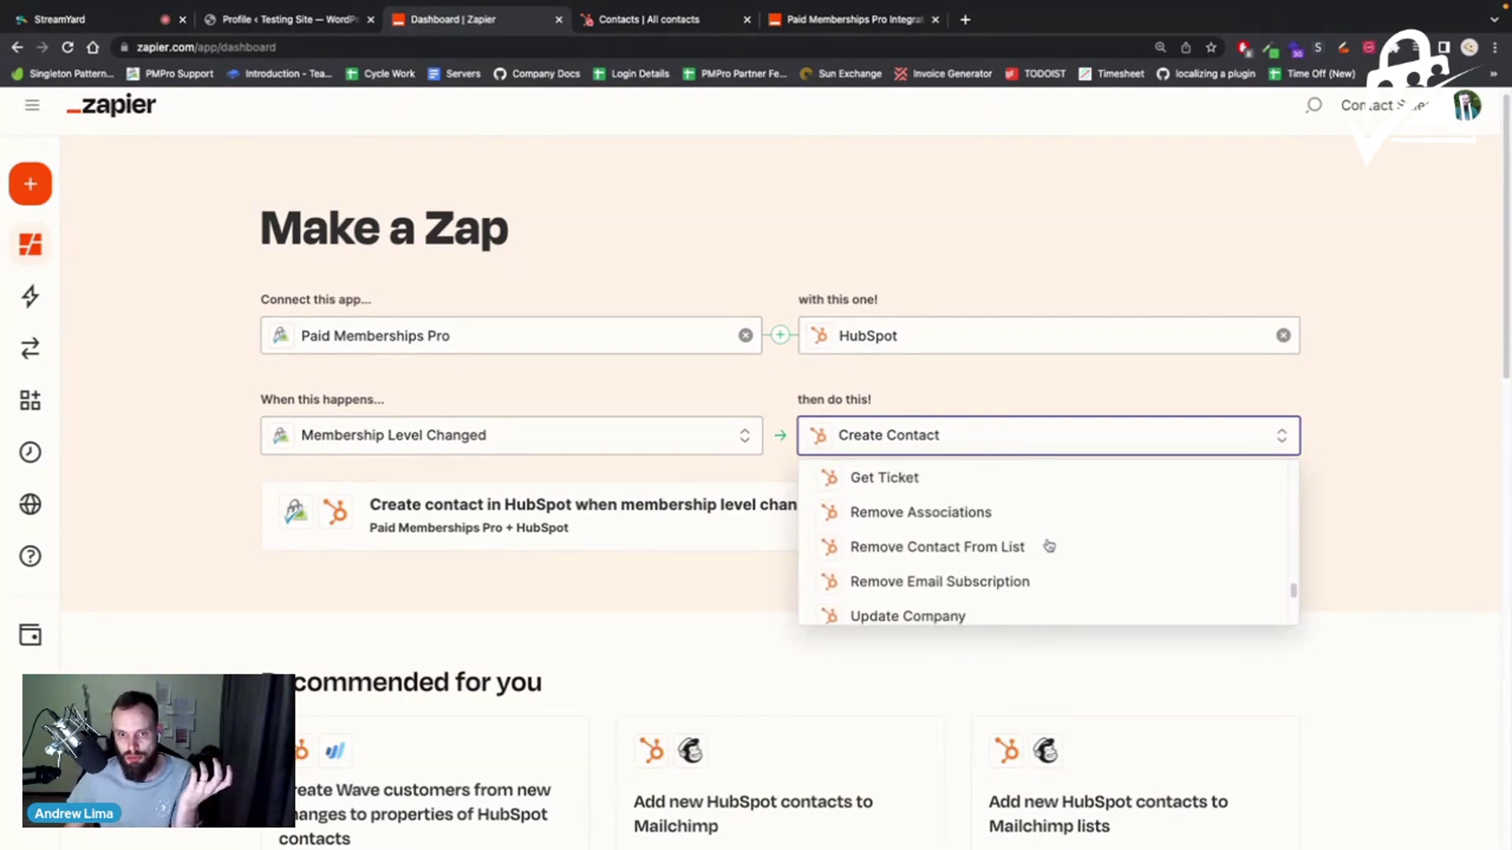
scroll(1025, 545, "down", 3)
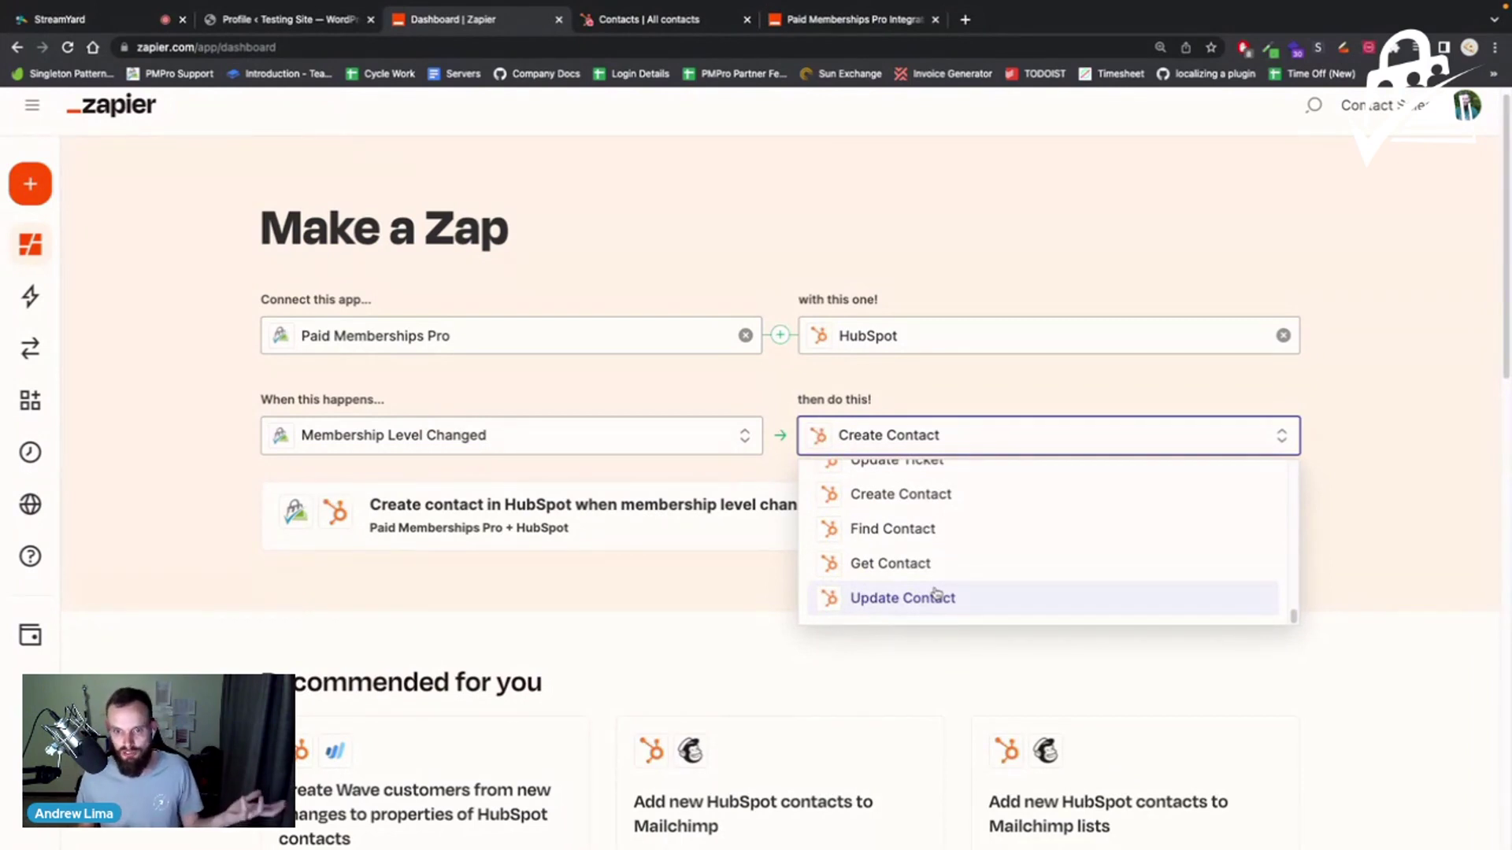
scroll(969, 583, "up", 4)
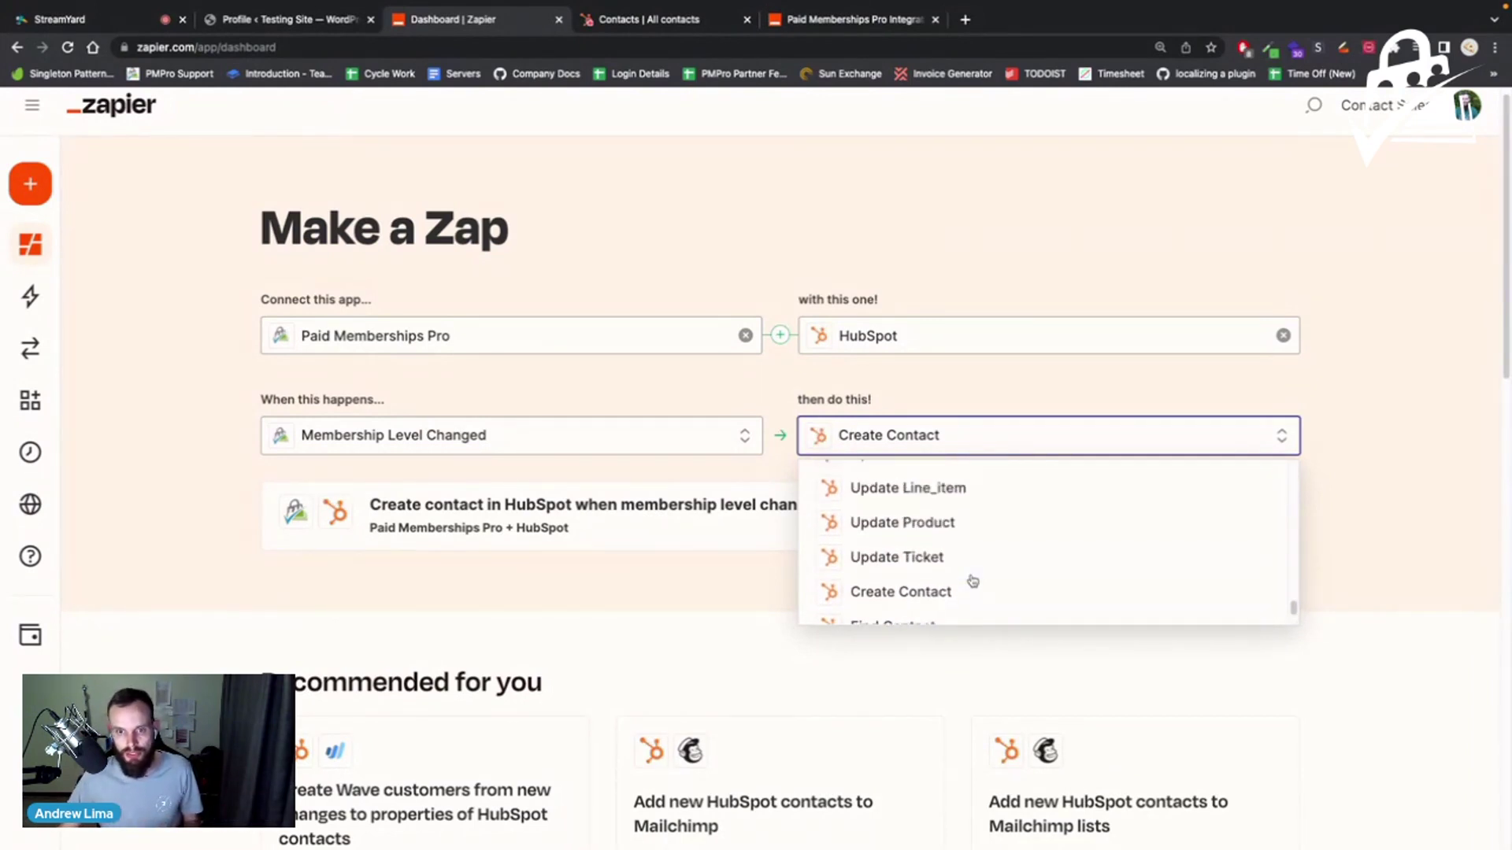
scroll(981, 579, "up", 3)
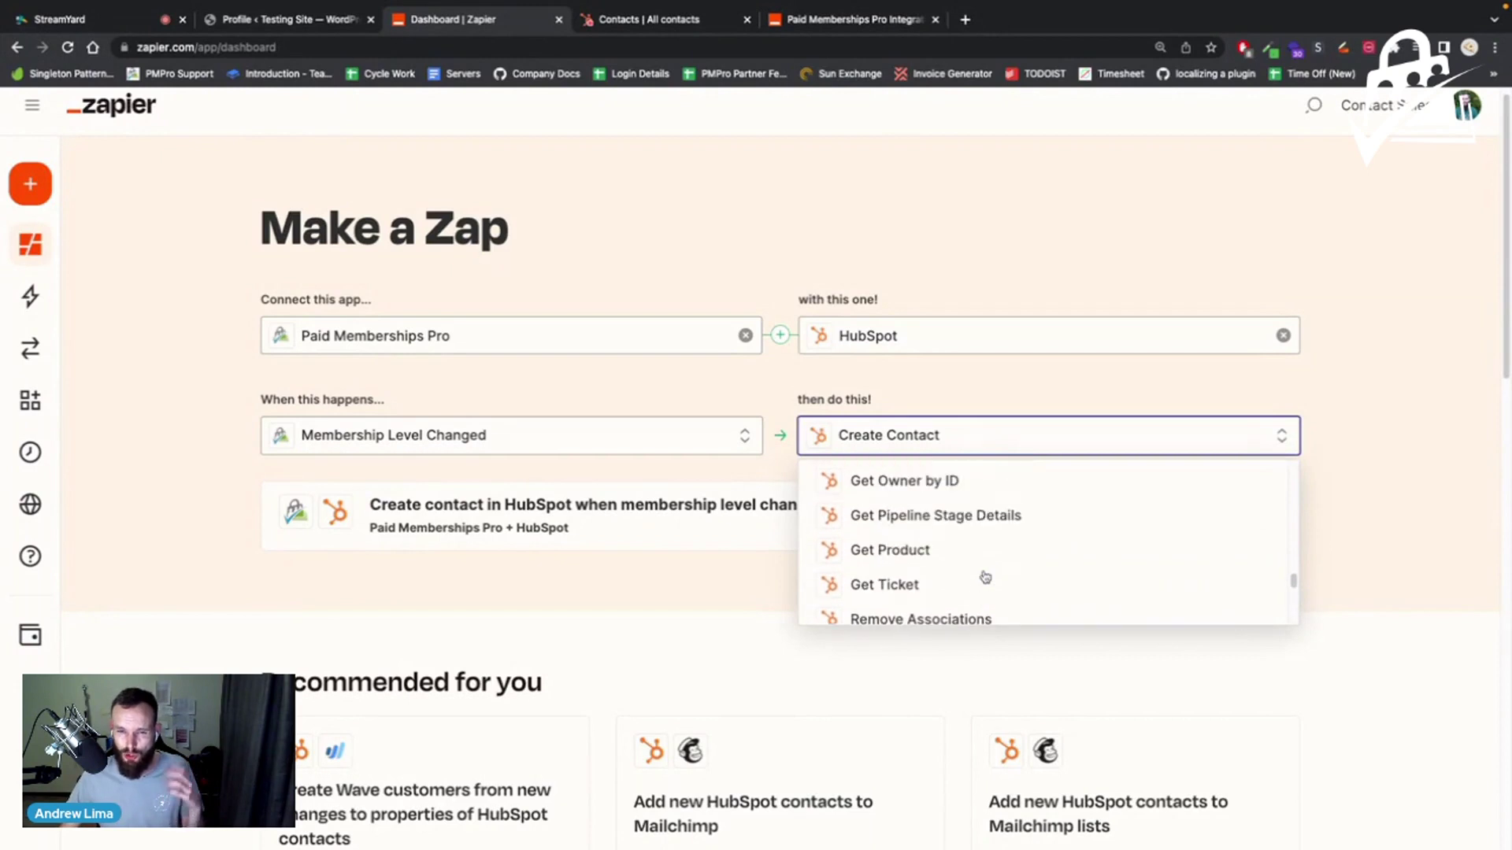
scroll(984, 578, "up", 4)
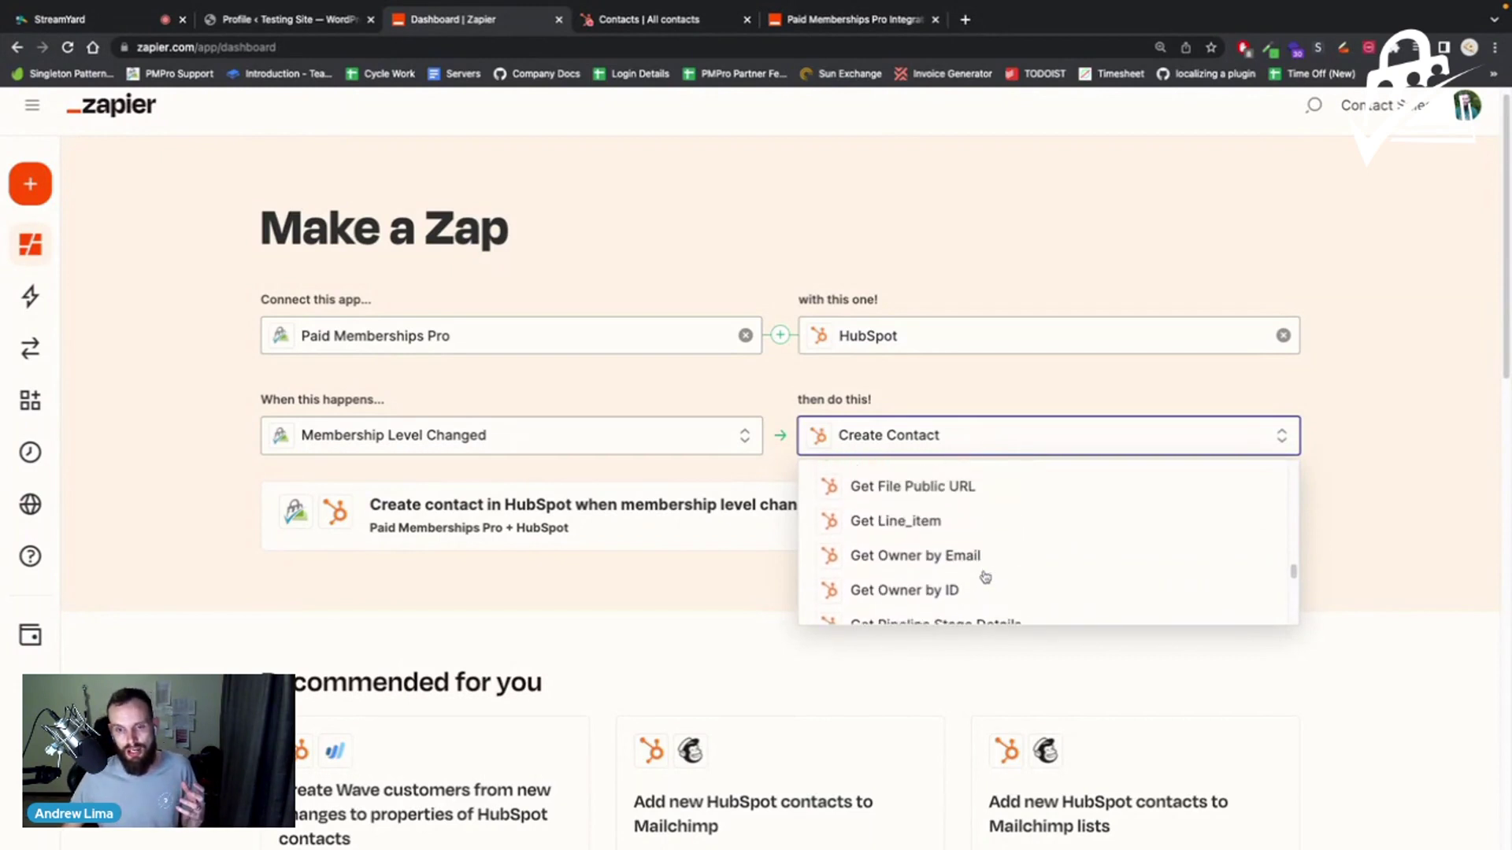
scroll(985, 577, "up", 2)
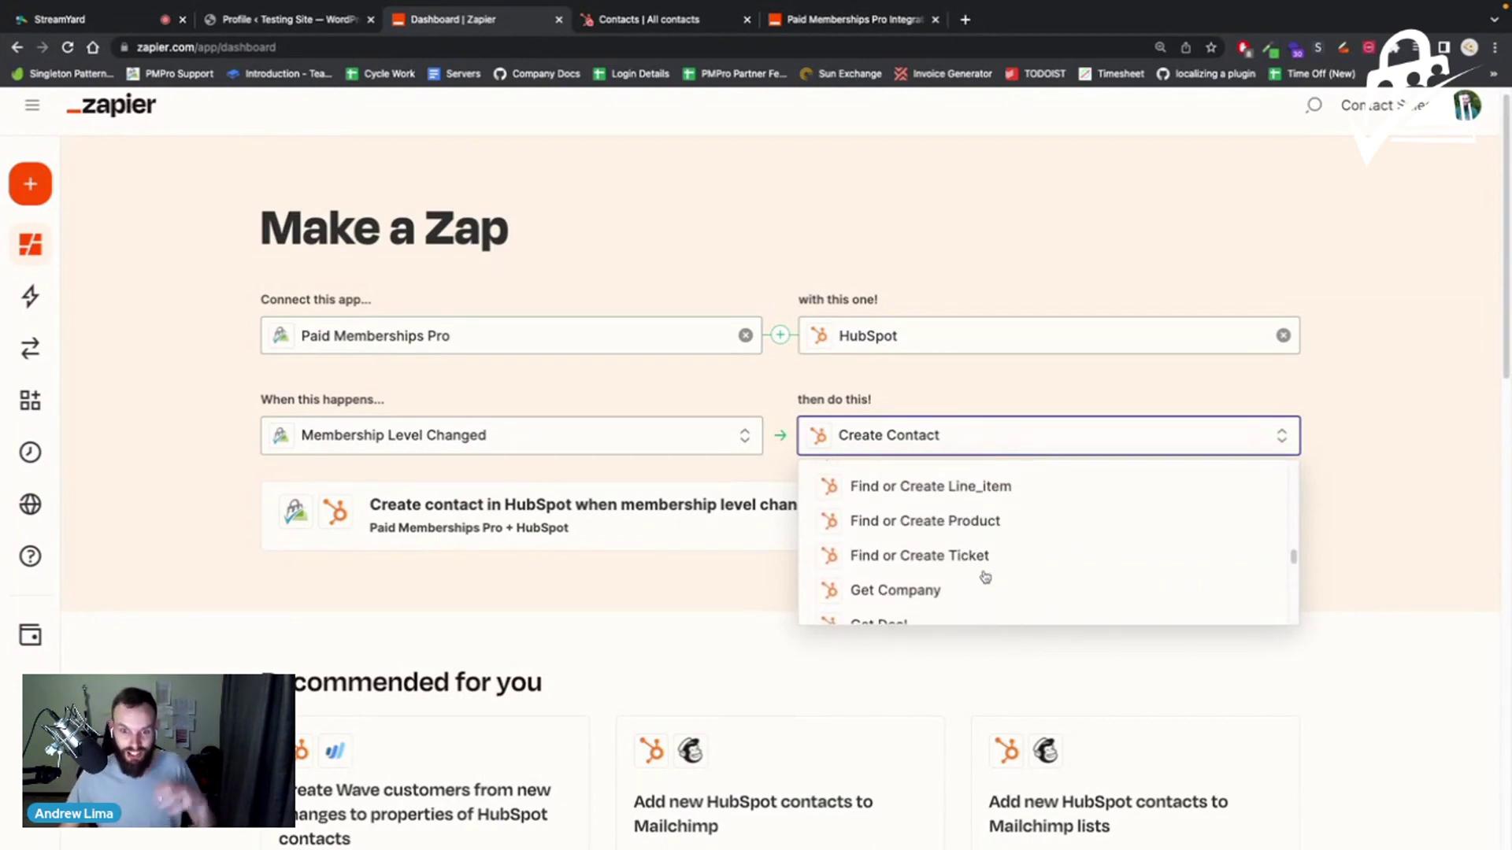
scroll(985, 577, "up", 2)
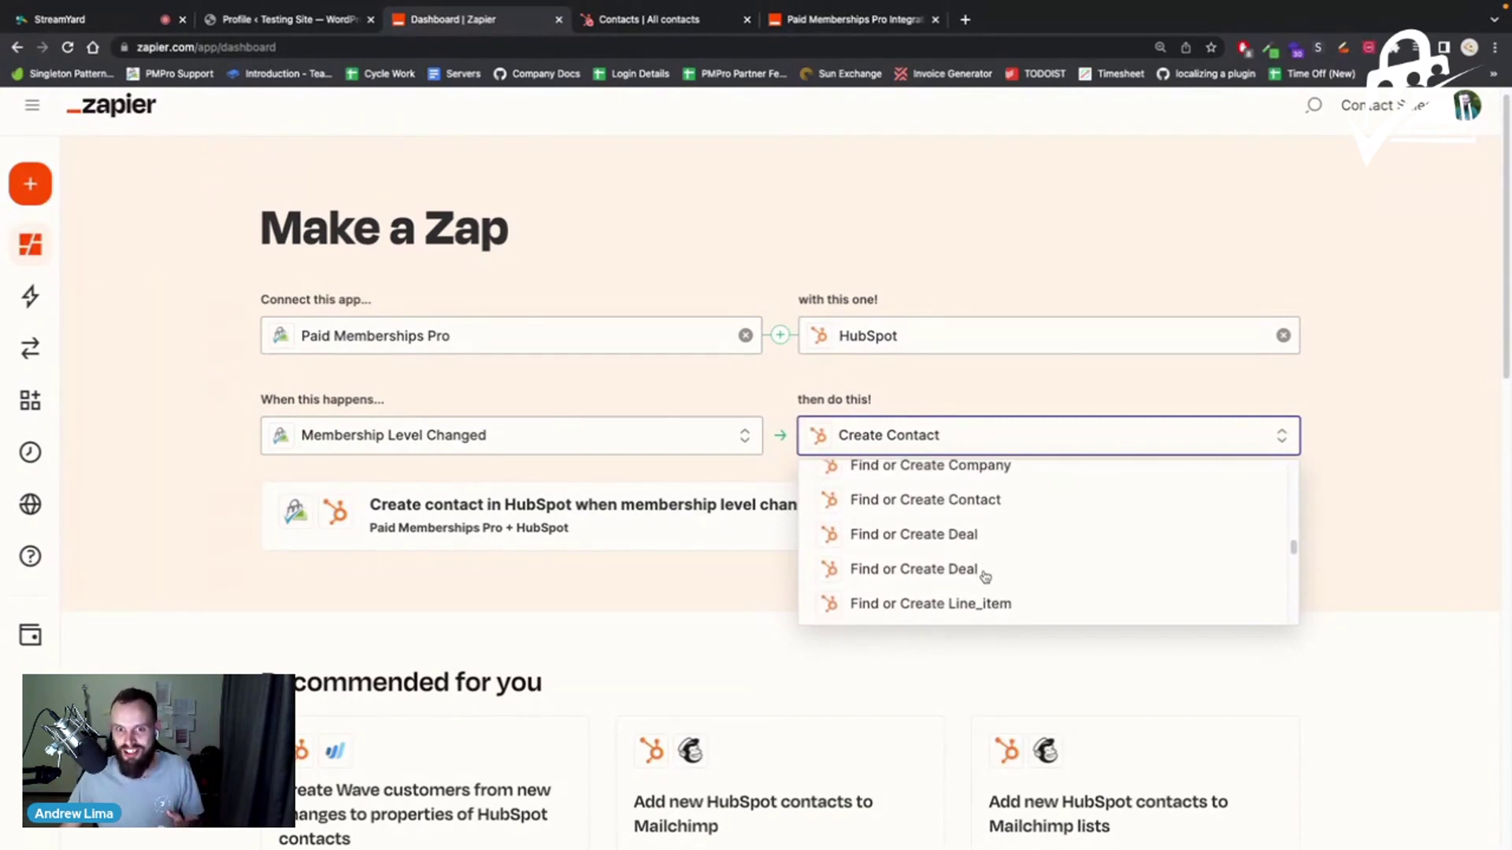
scroll(985, 577, "up", 15)
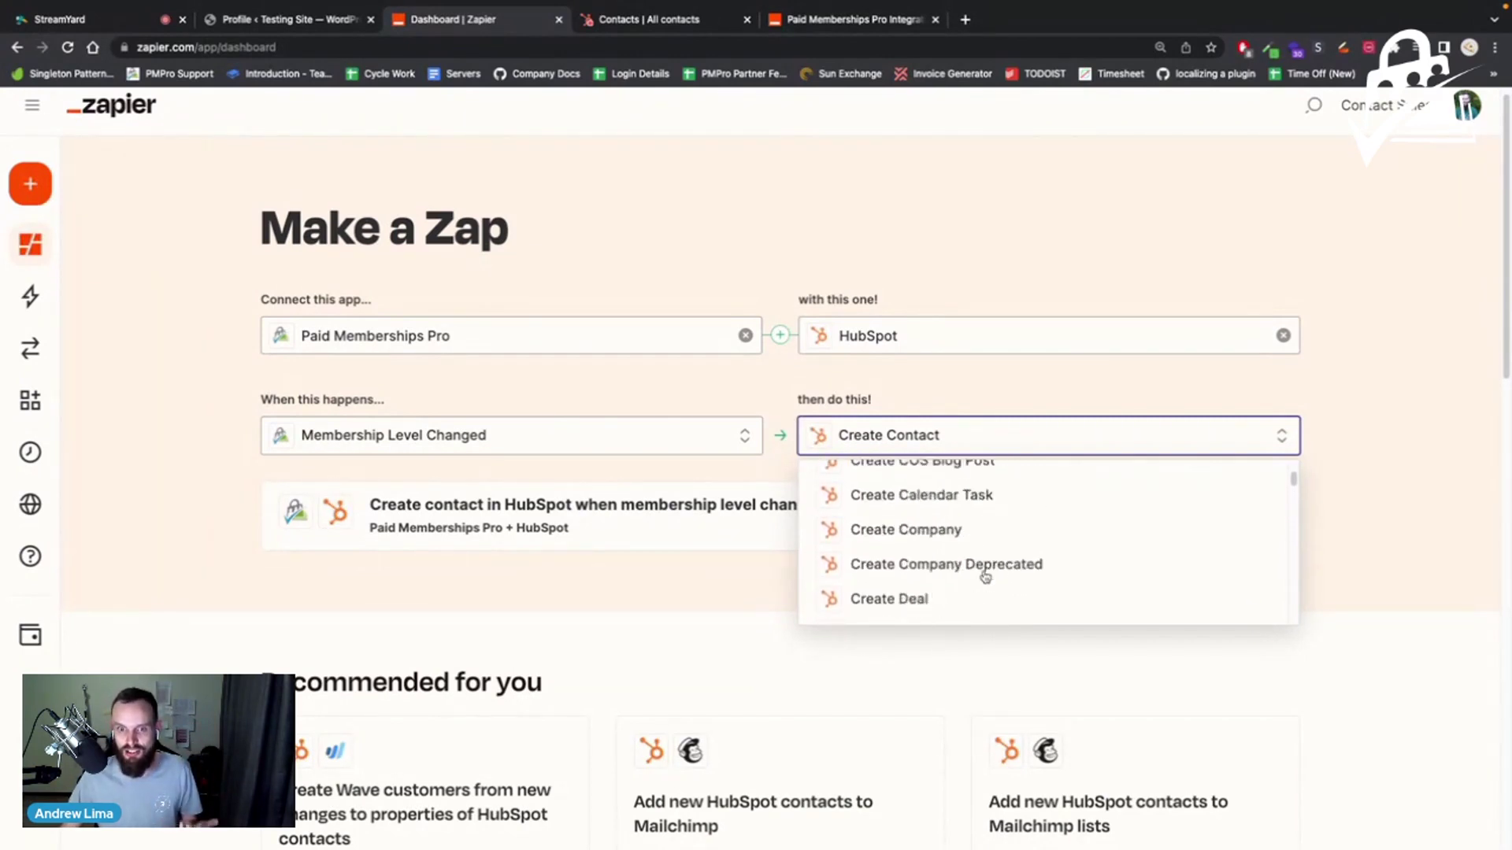
scroll(984, 577, "up", 3)
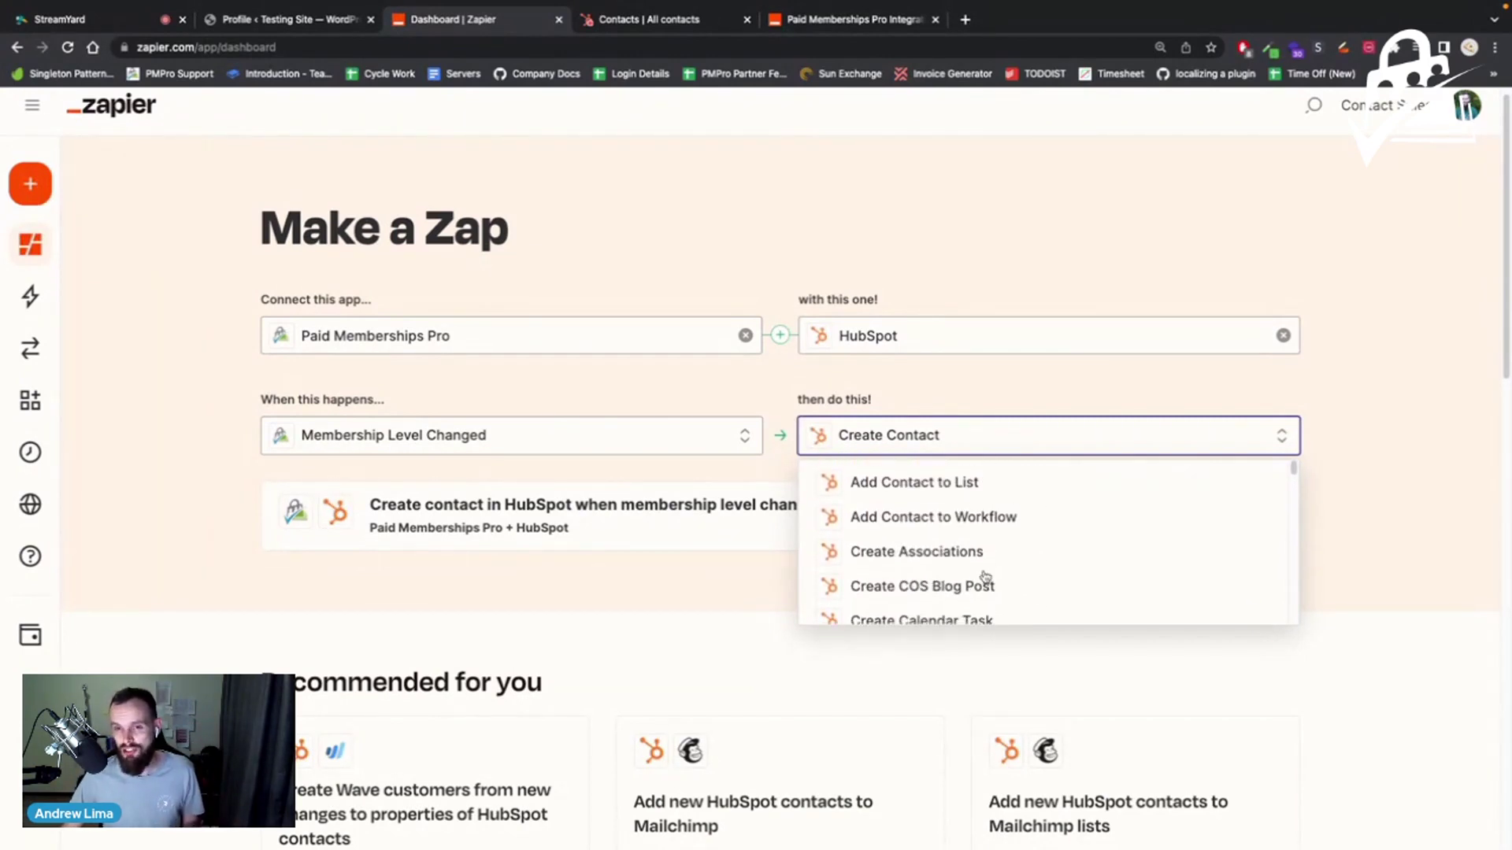
scroll(991, 597, "down", 4)
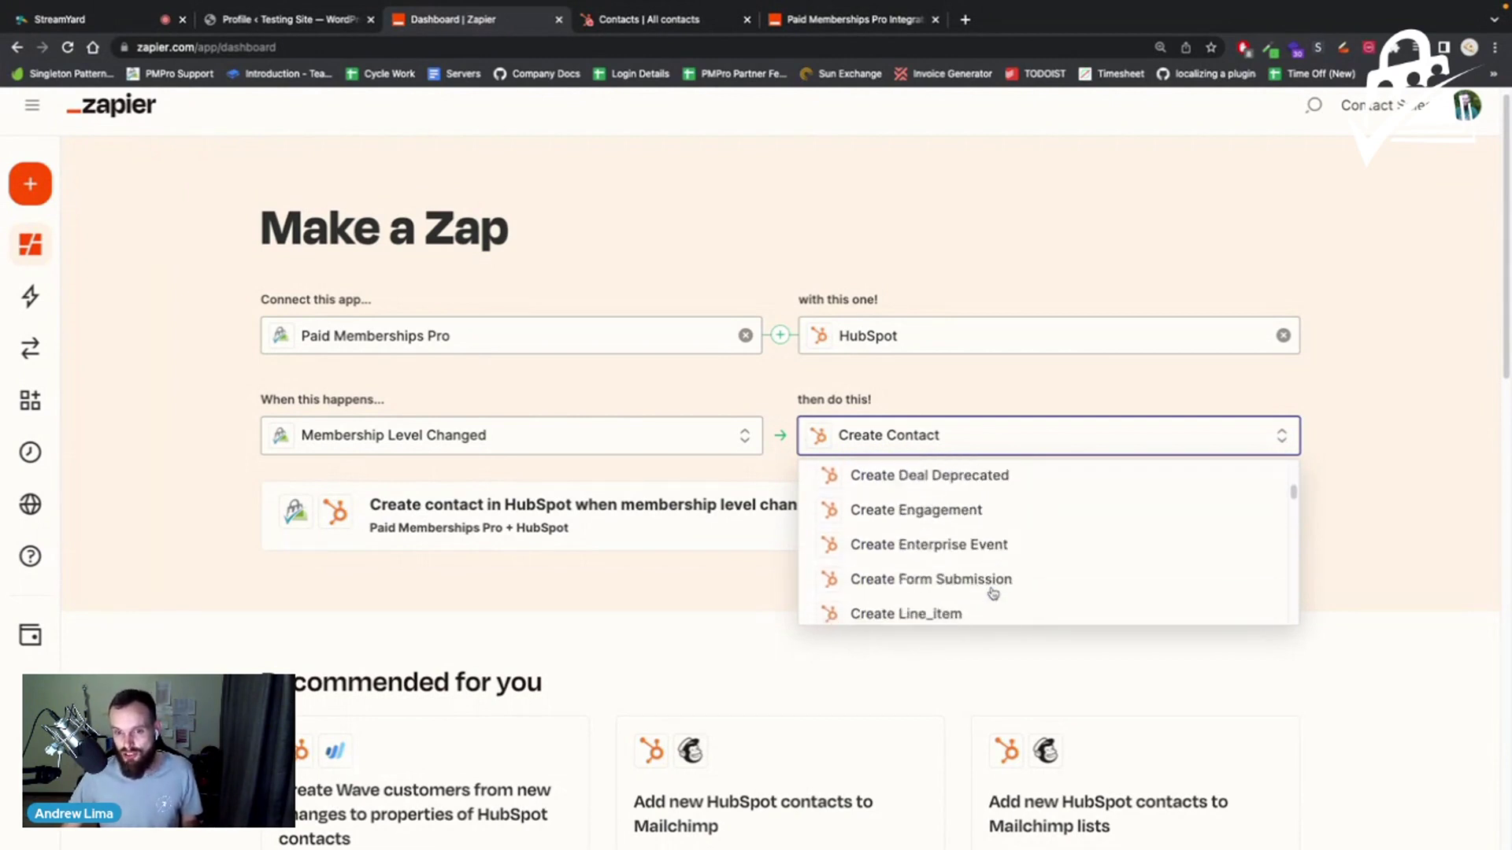
scroll(992, 594, "down", 5)
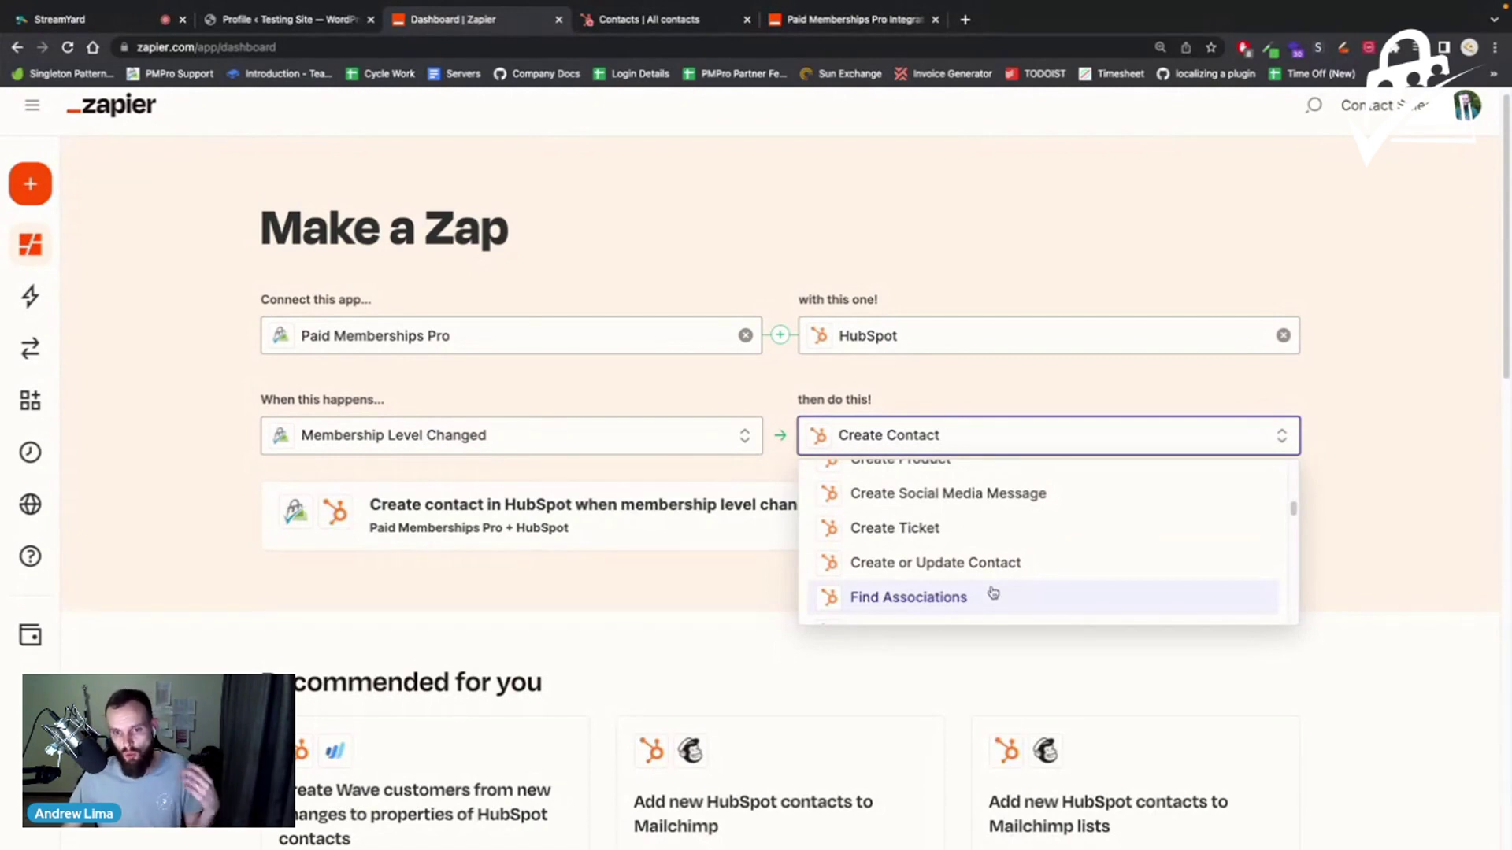
scroll(993, 594, "down", 4)
scroll(990, 592, "down", 1)
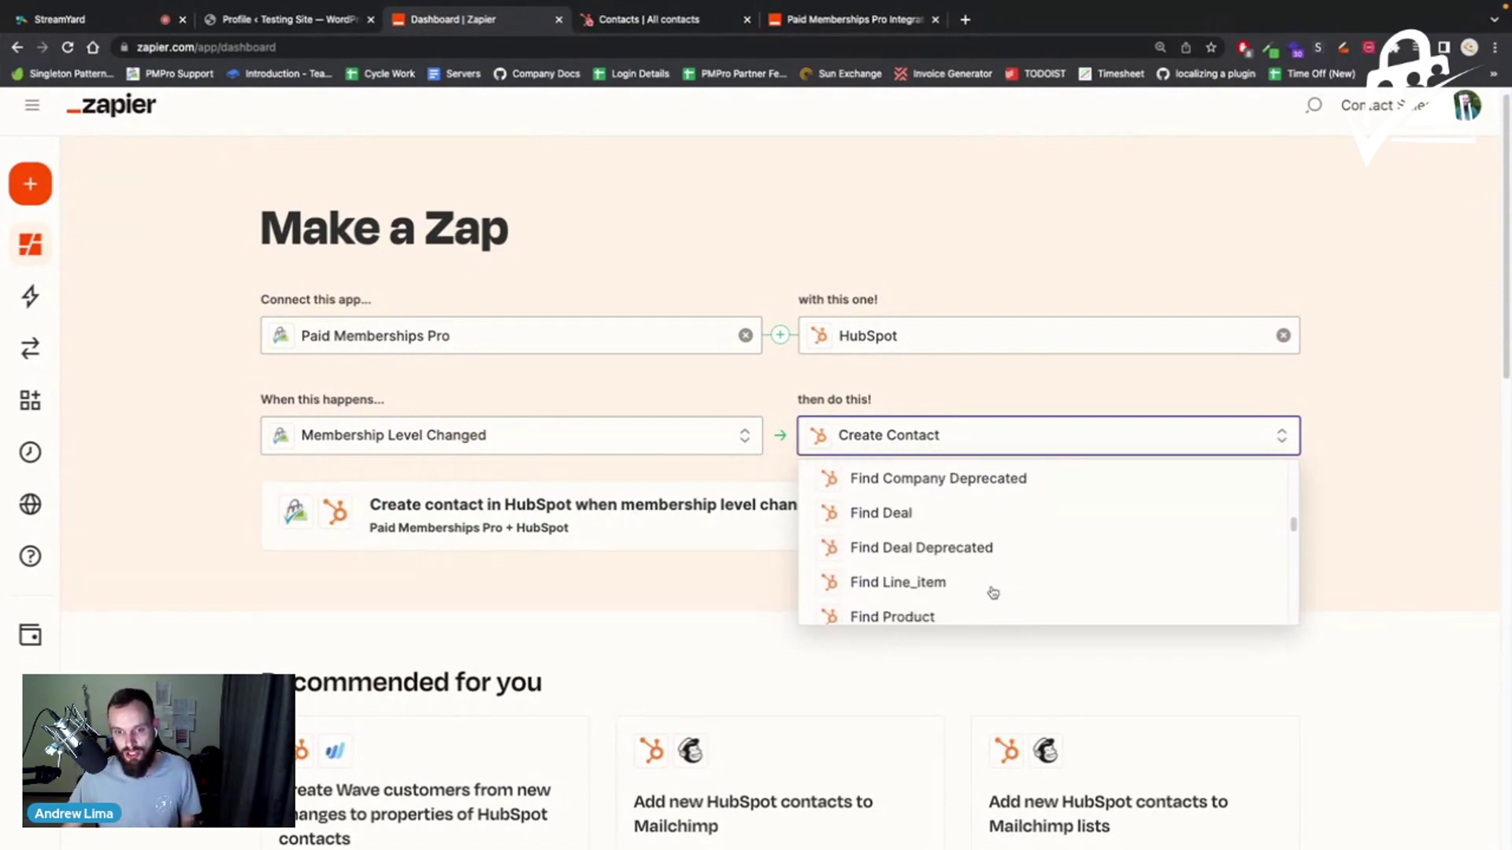
scroll(1231, 476, "up", 3)
left_click(1356, 385)
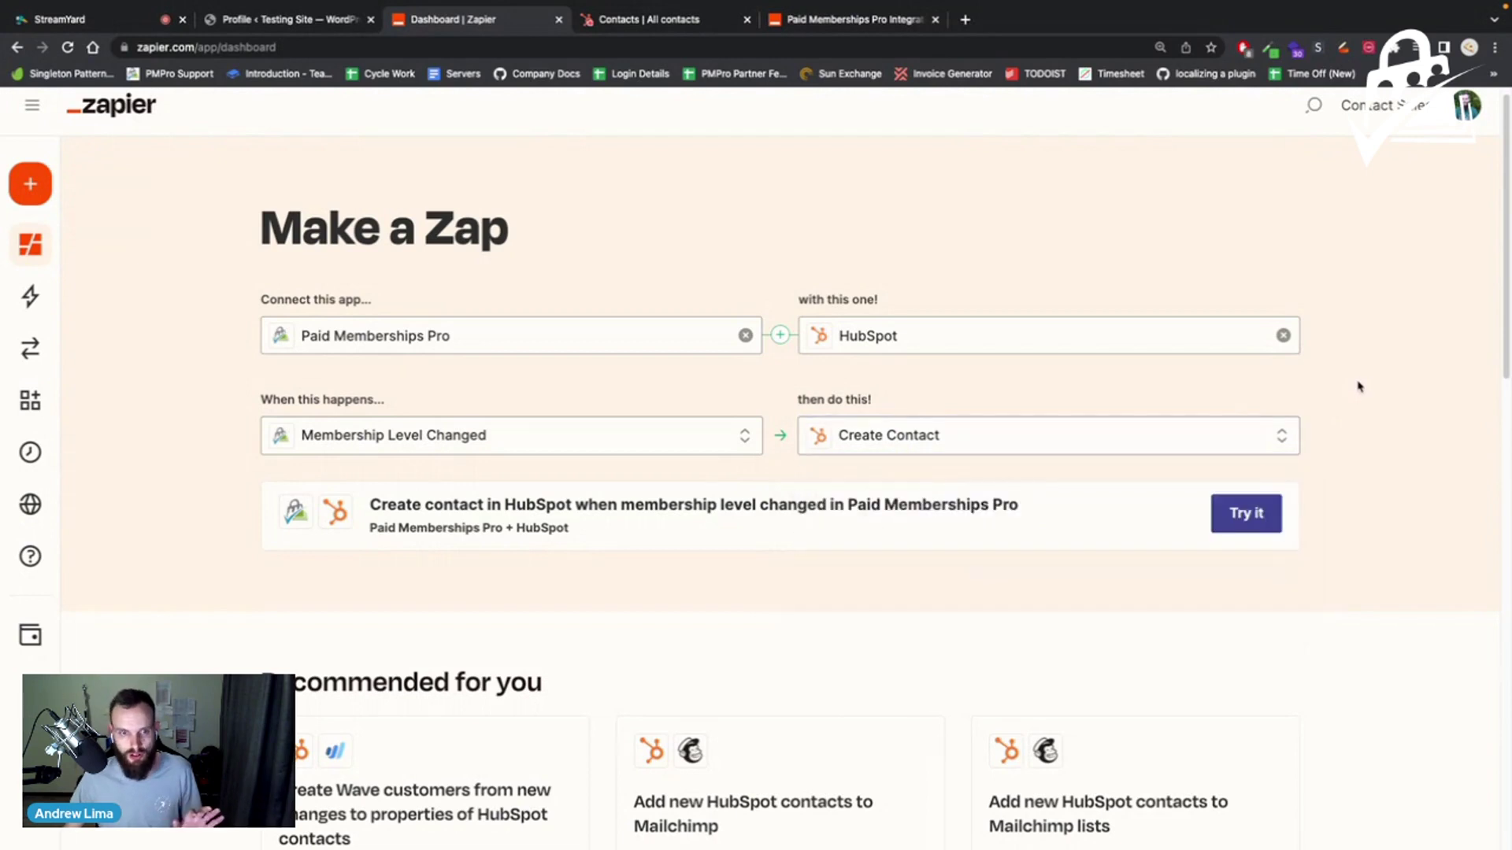
Step: Create the Zap draft from the chosen trigger and action, and check the HubSpot contacts list before returning to the Zap editor
left_click(1248, 517)
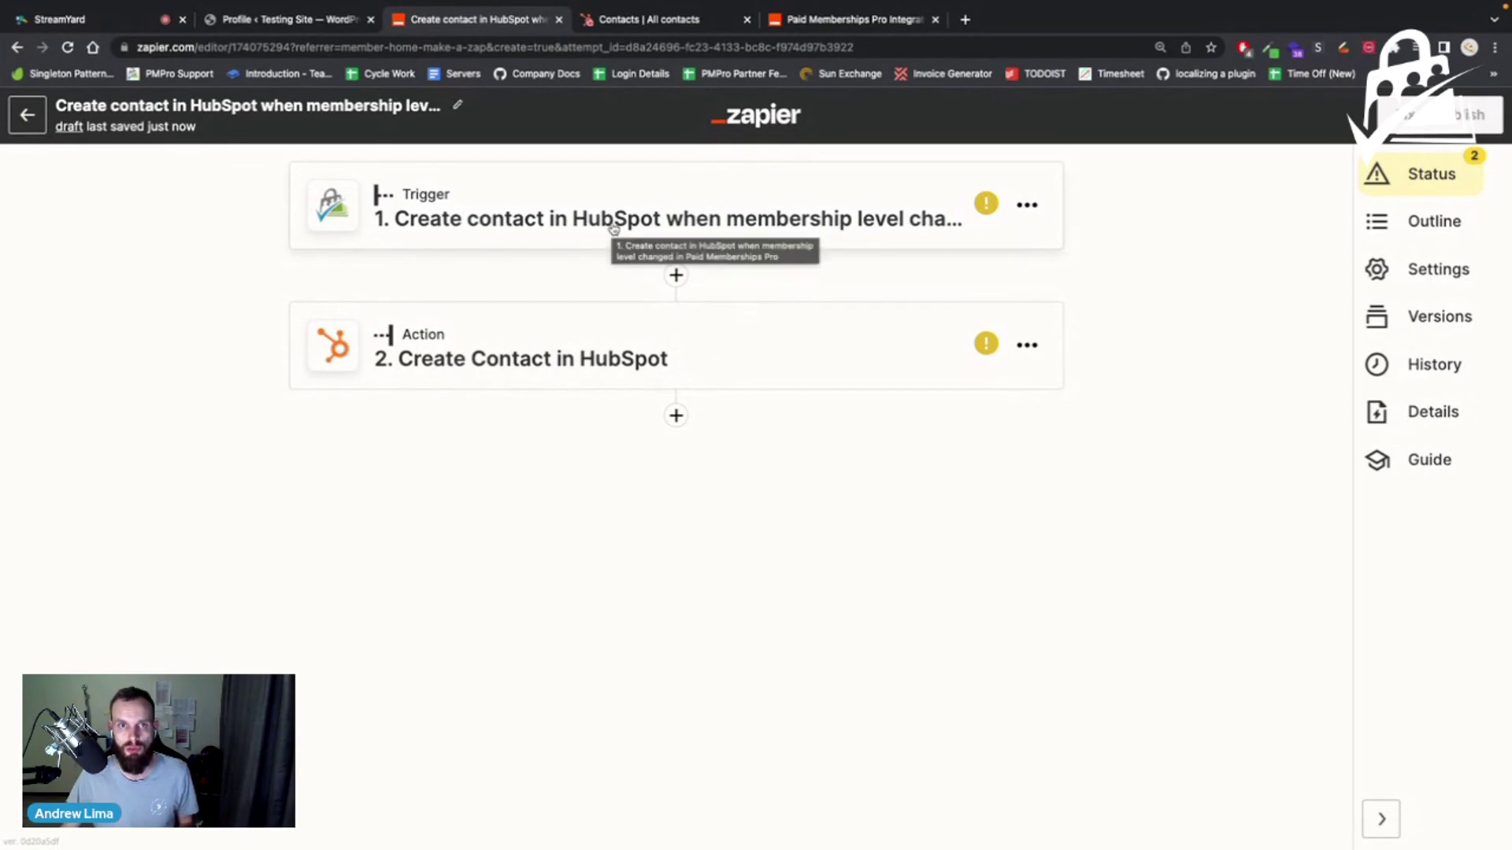
left_click(654, 24)
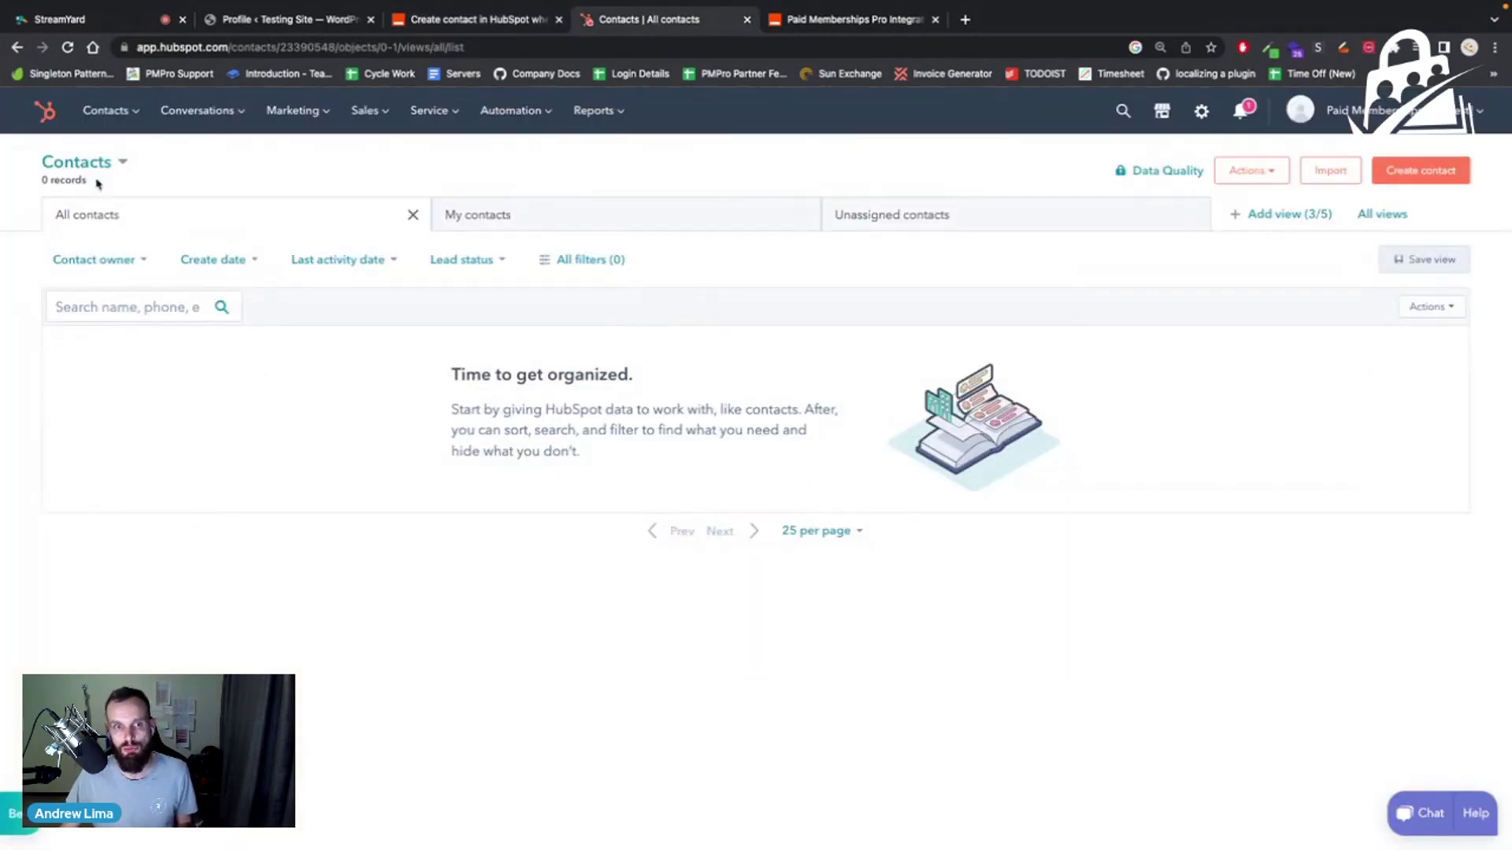
left_click(483, 22)
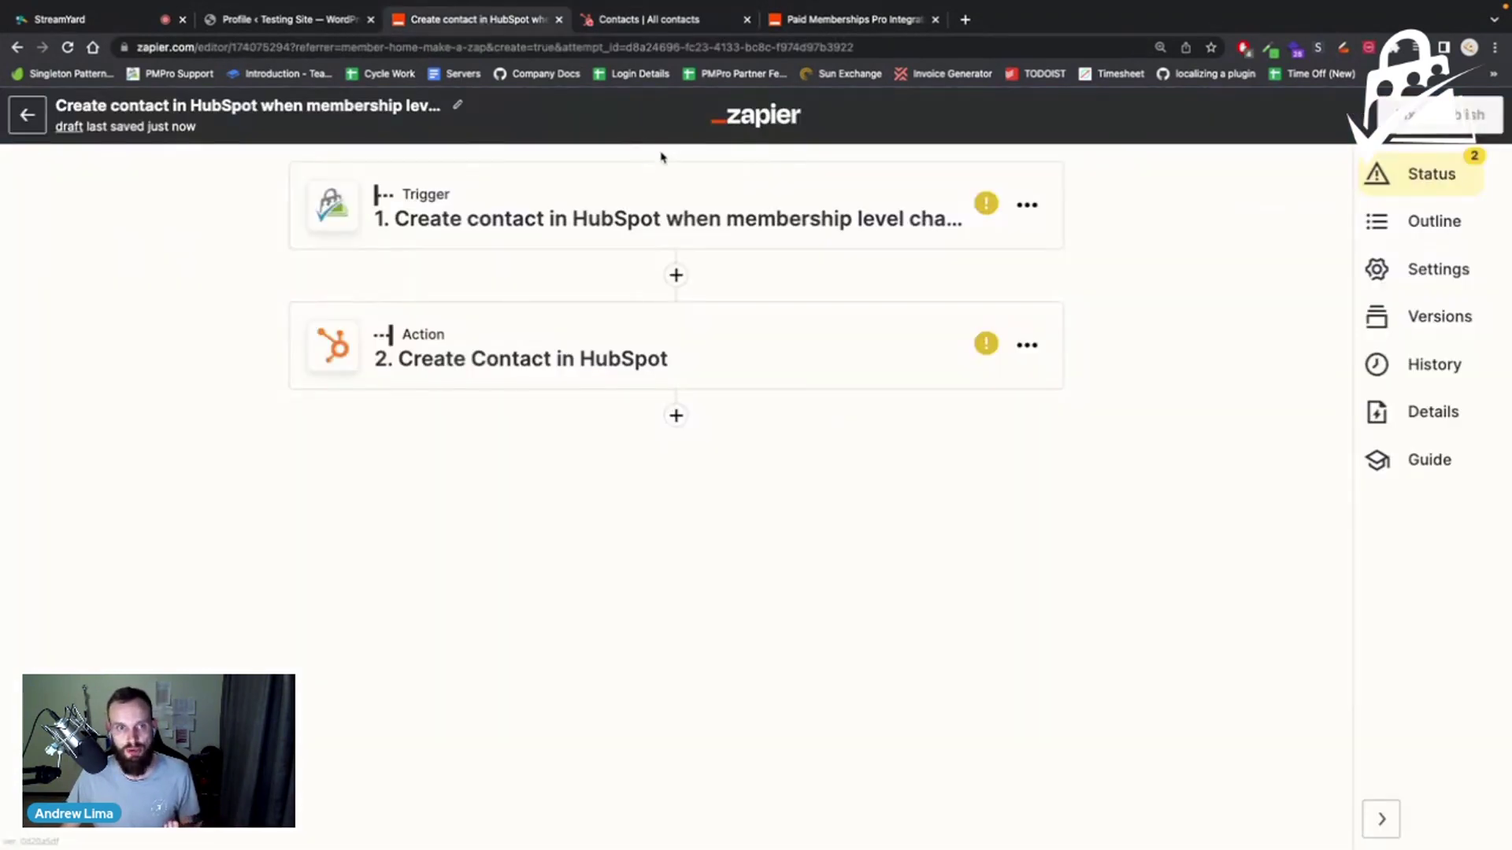
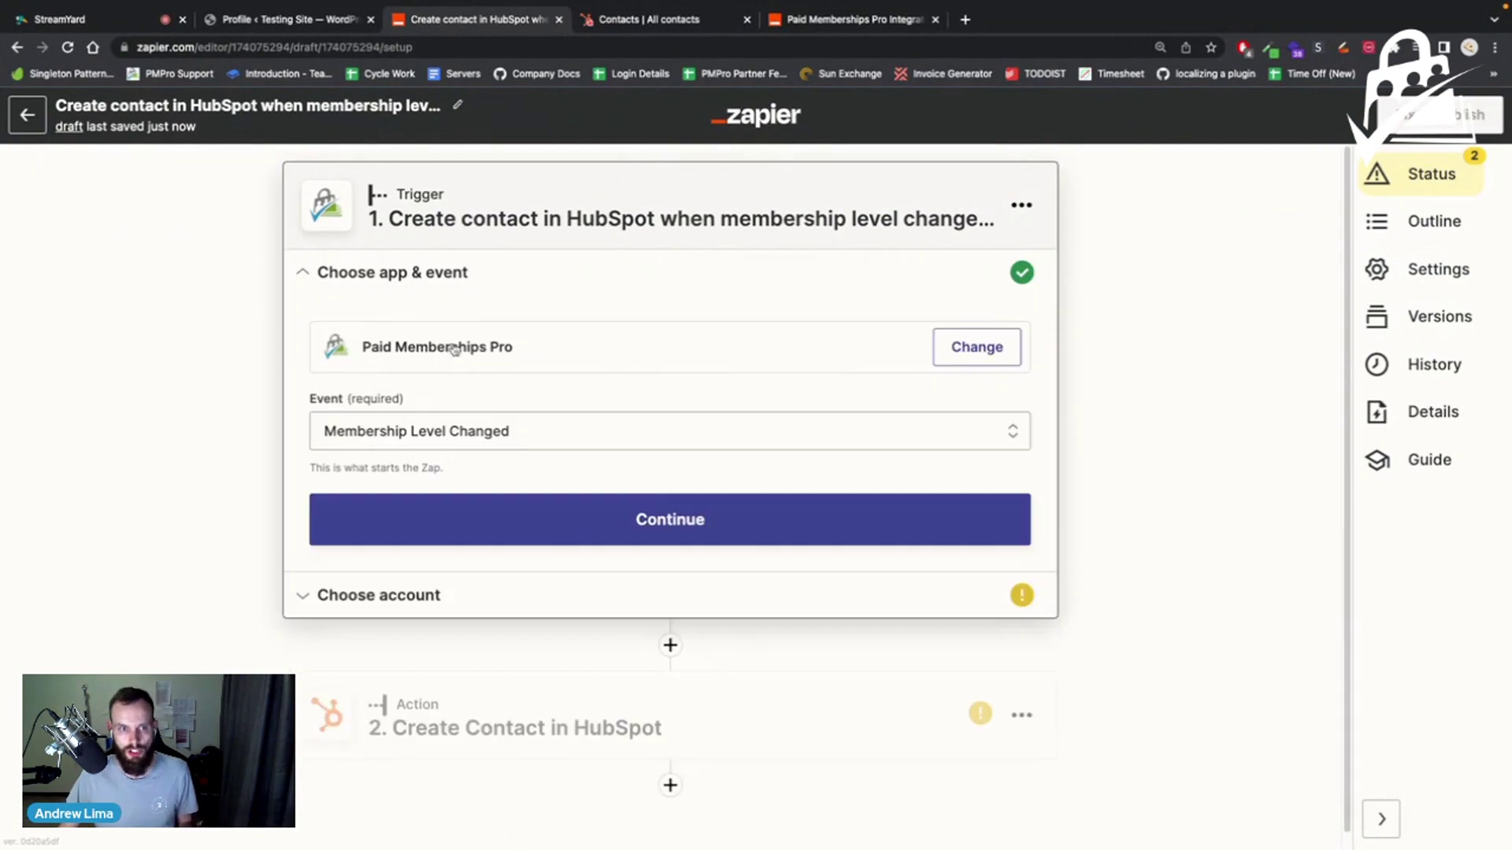
Step: Start connecting a Paid Memberships Pro account to the trigger, entering website URL yournewsite.co.za/pmpro and the WordPress username
left_click(366, 598)
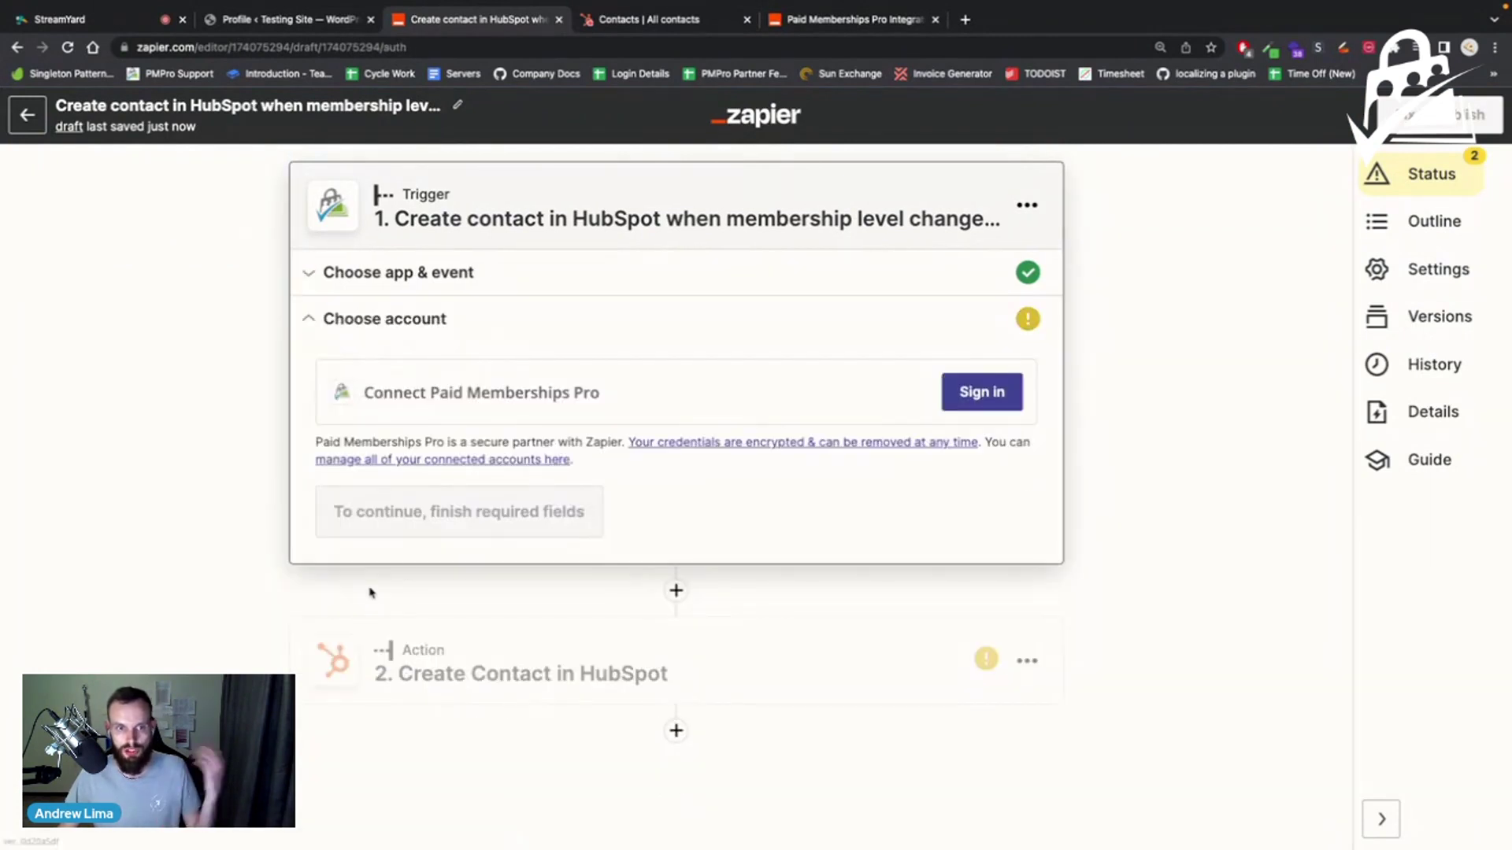
left_click(970, 394)
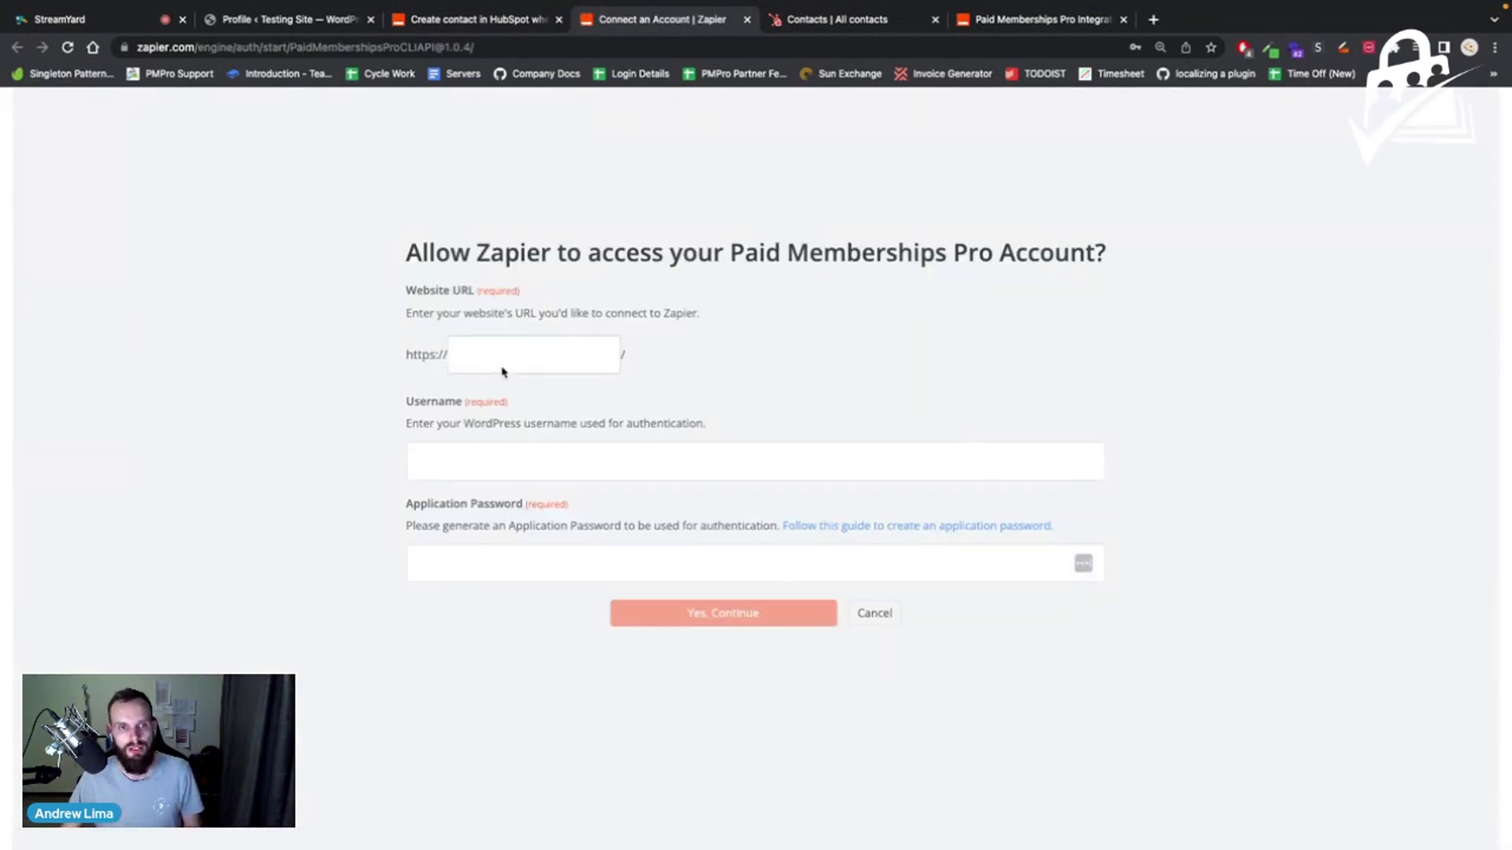
left_click(503, 355)
type("yournewsite.co.za/pmpro")
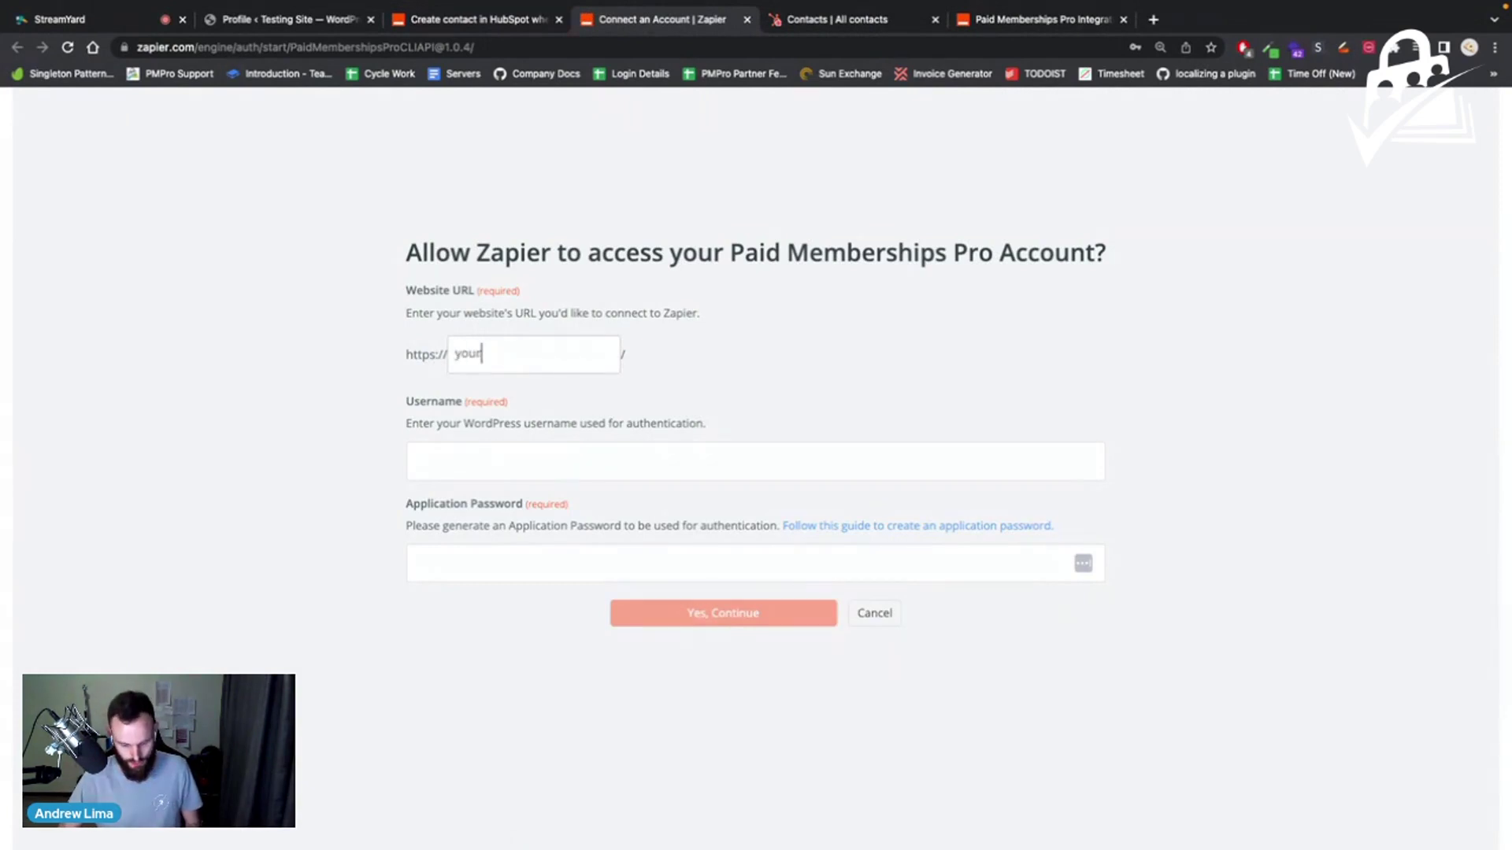
left_click(469, 460)
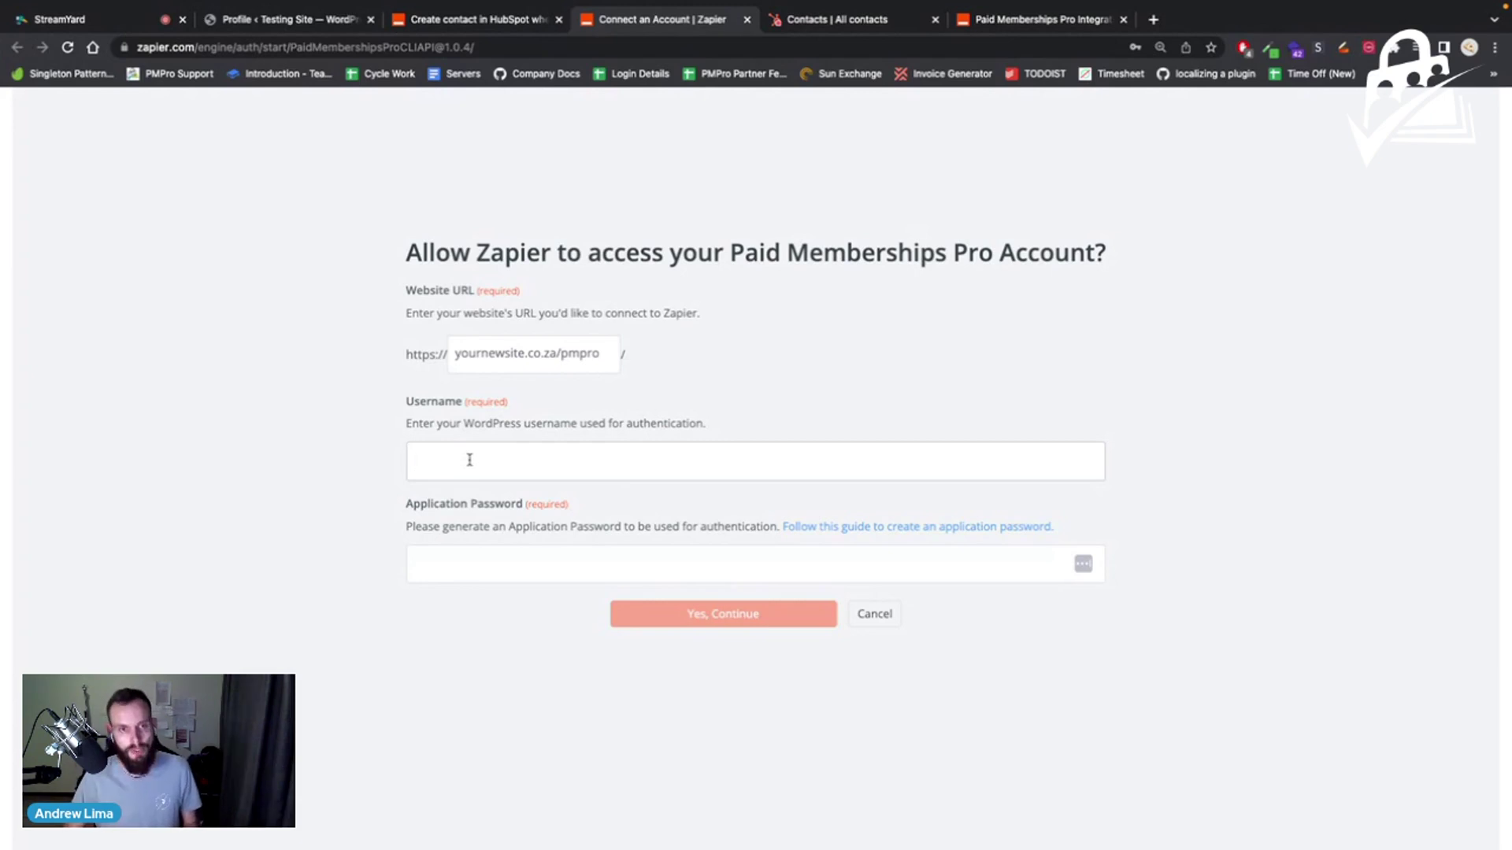
type("andrew")
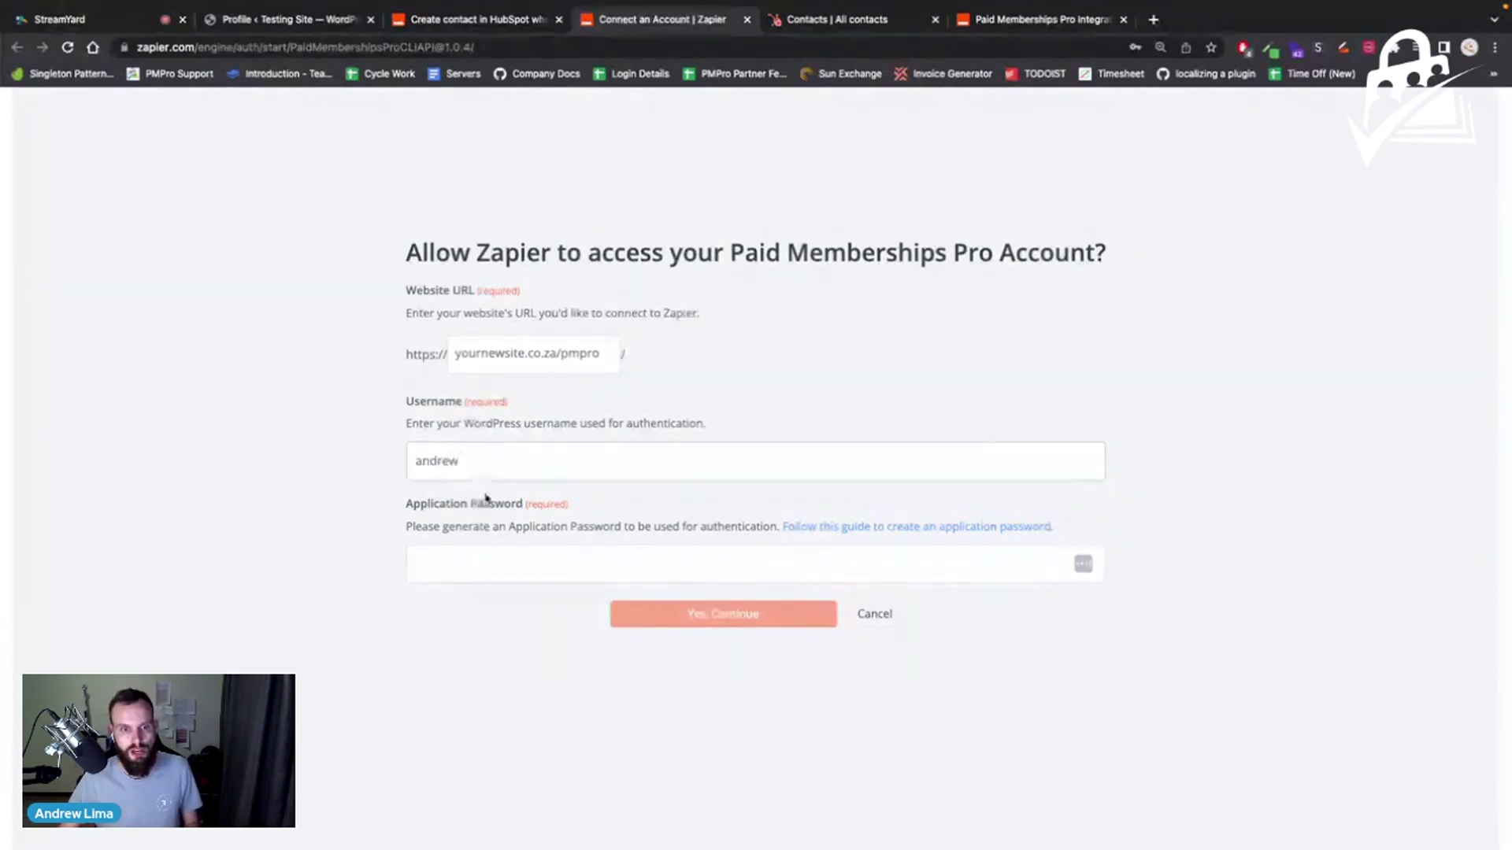
Step: Copy the Zap Test application password from the WordPress profile, paste it into Zapier's Application Password field, and authorize the connection
left_click(465, 561)
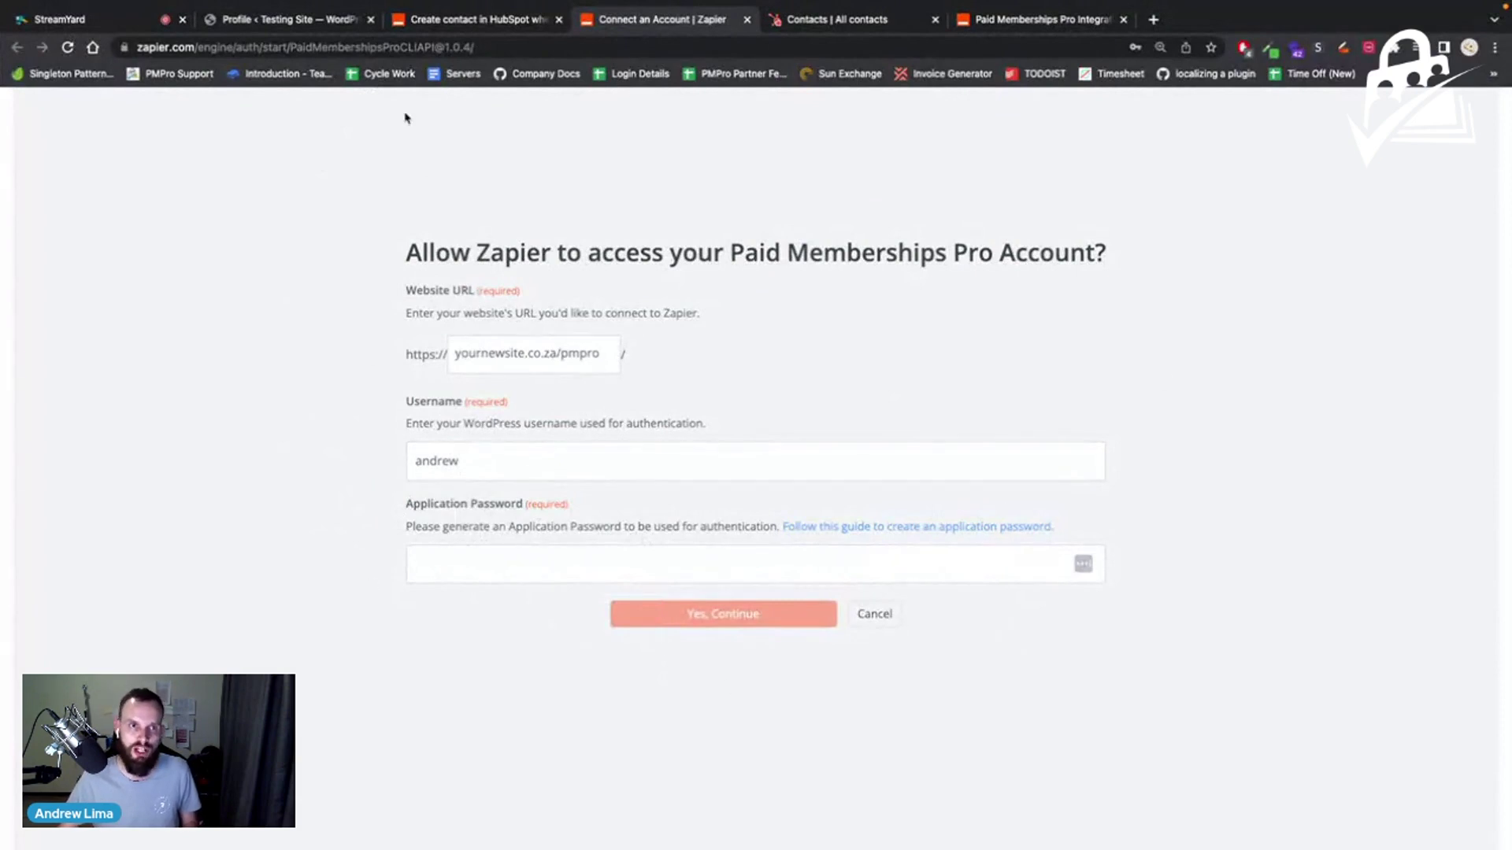
left_click(331, 30)
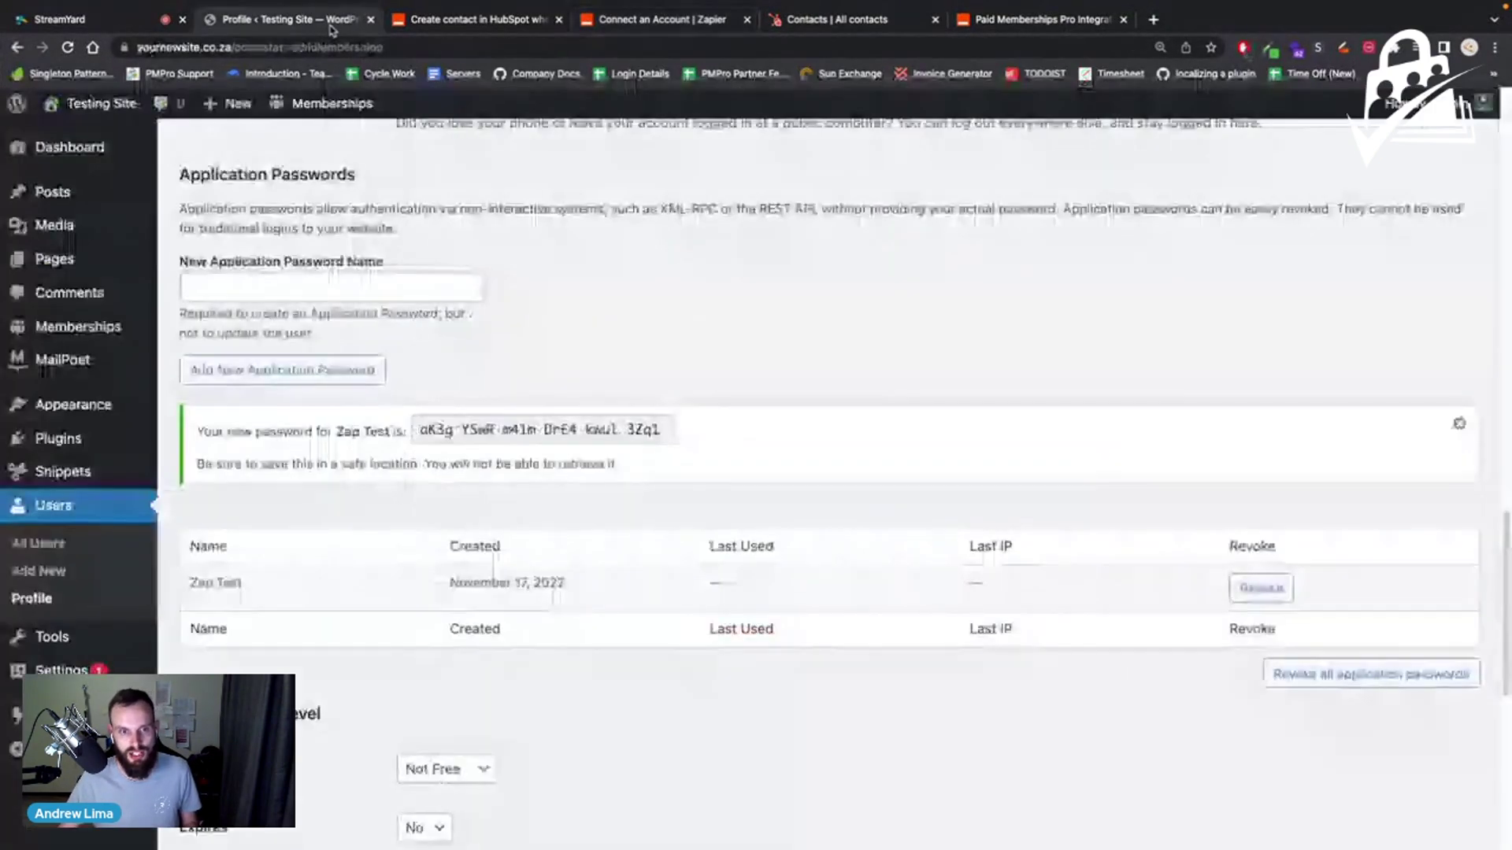
left_click_drag(417, 429, 665, 430)
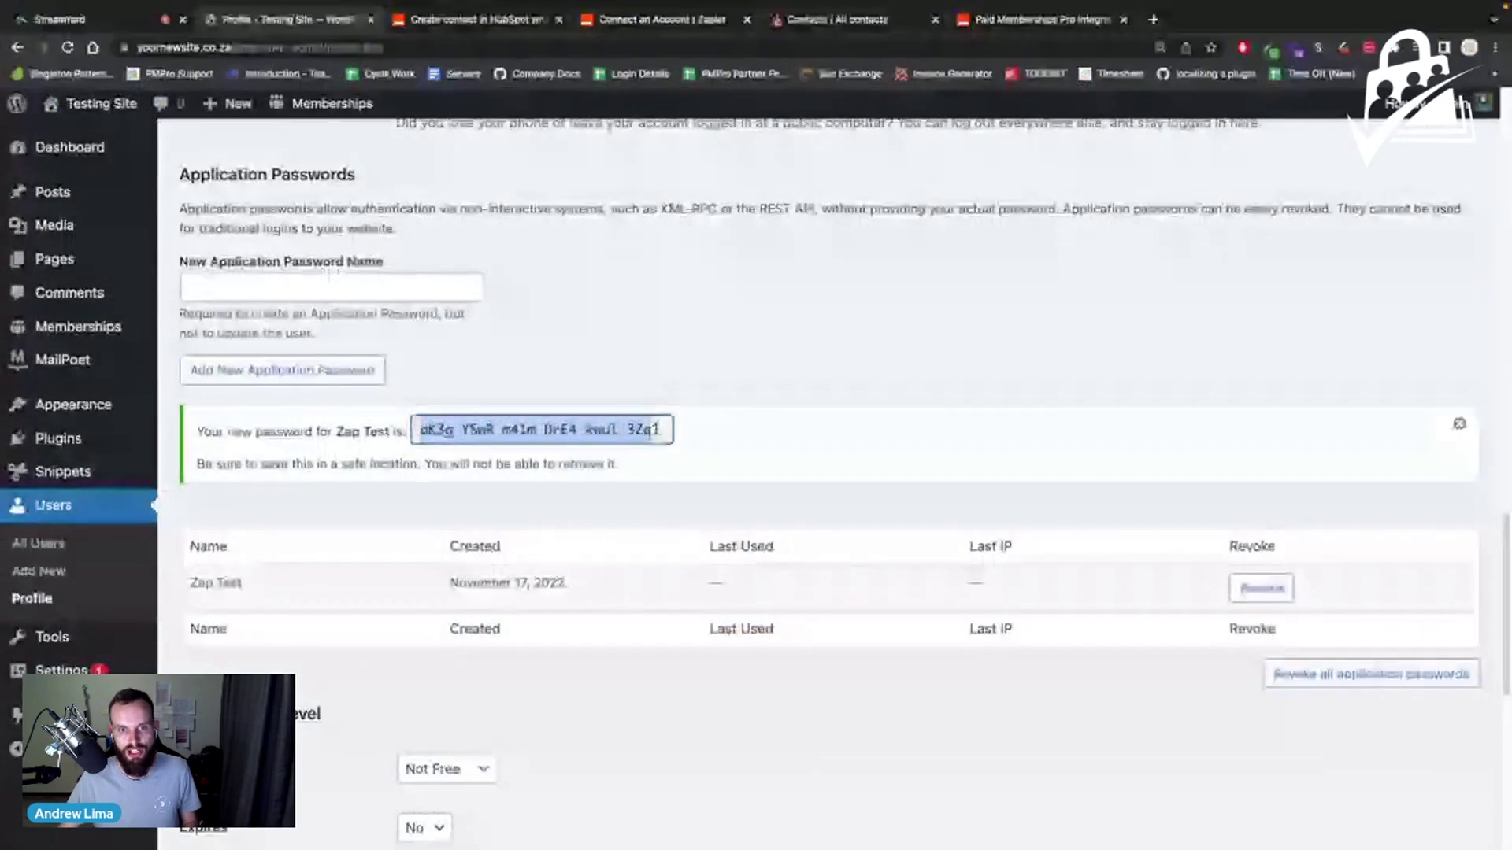
left_click(496, 24)
left_click(657, 19)
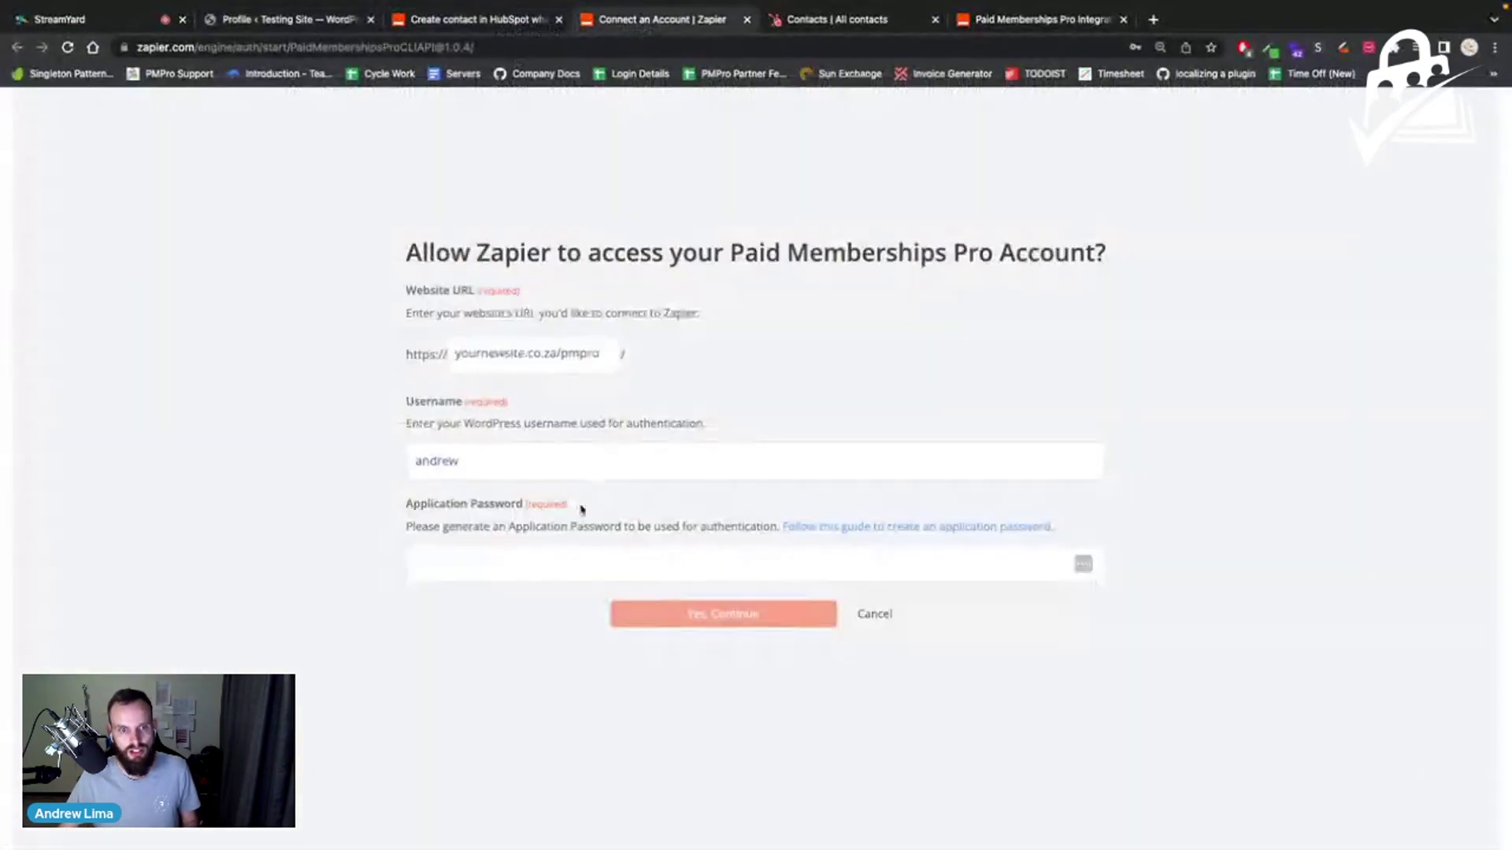
left_click(525, 560)
key("super+v")
left_click(720, 618)
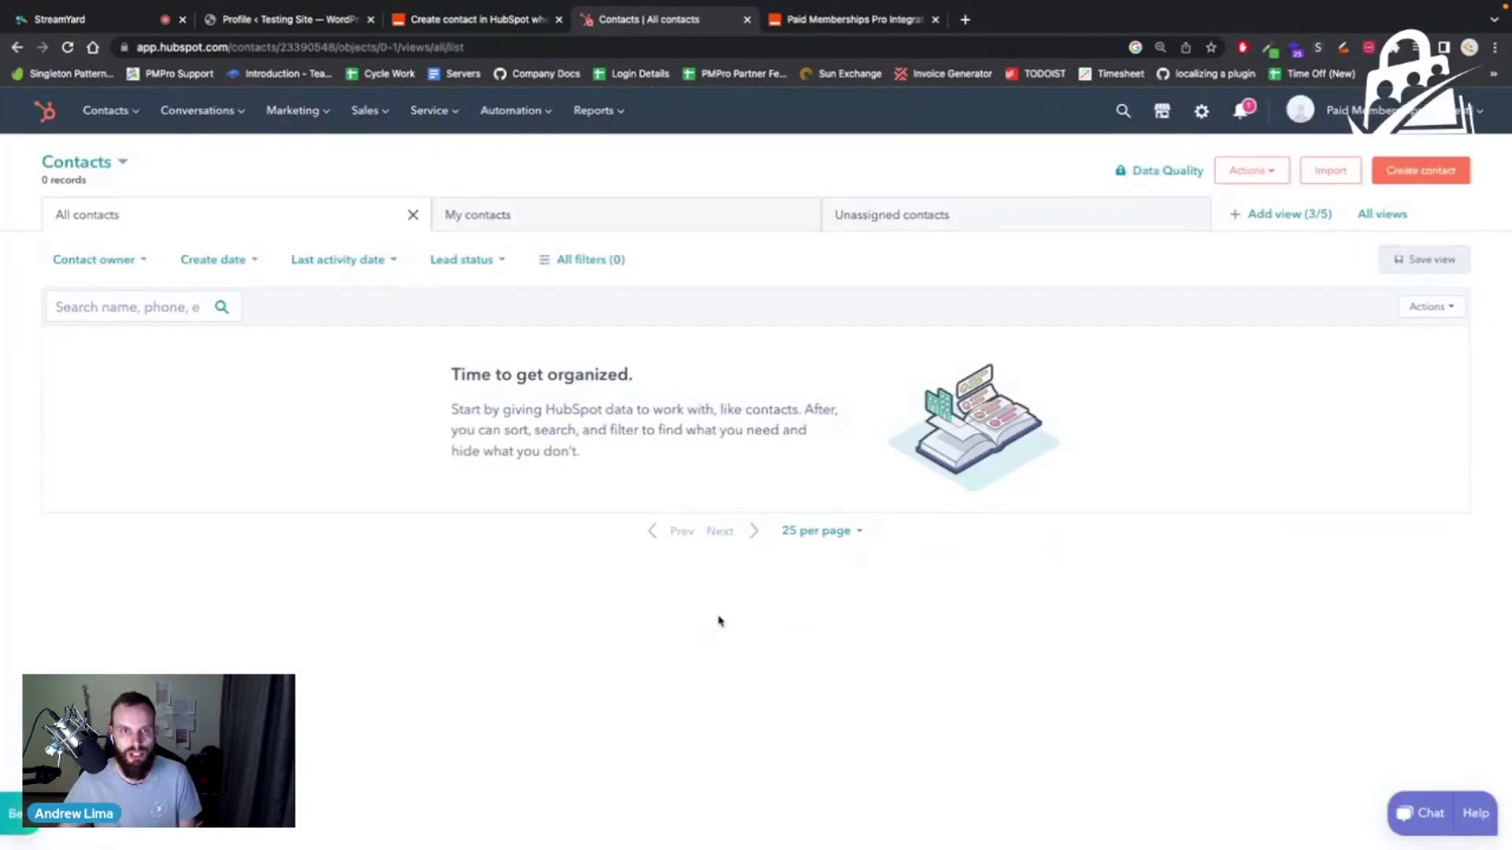
Step: Return to the Zap editor, check the account choices, and confirm the yournewsite.co.za/pmpro account for the trigger
left_click(504, 19)
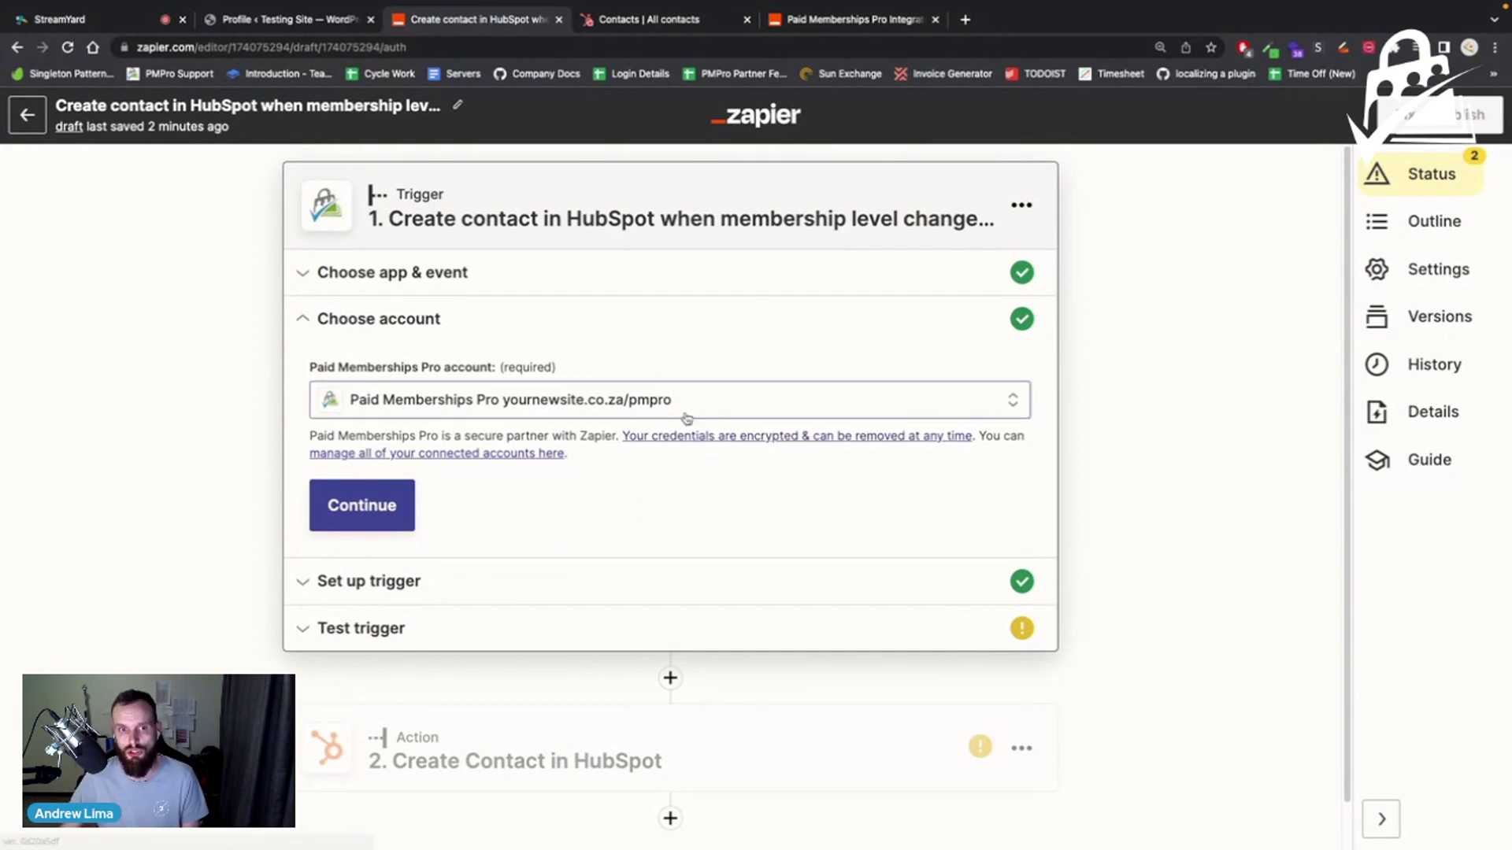
left_click(763, 405)
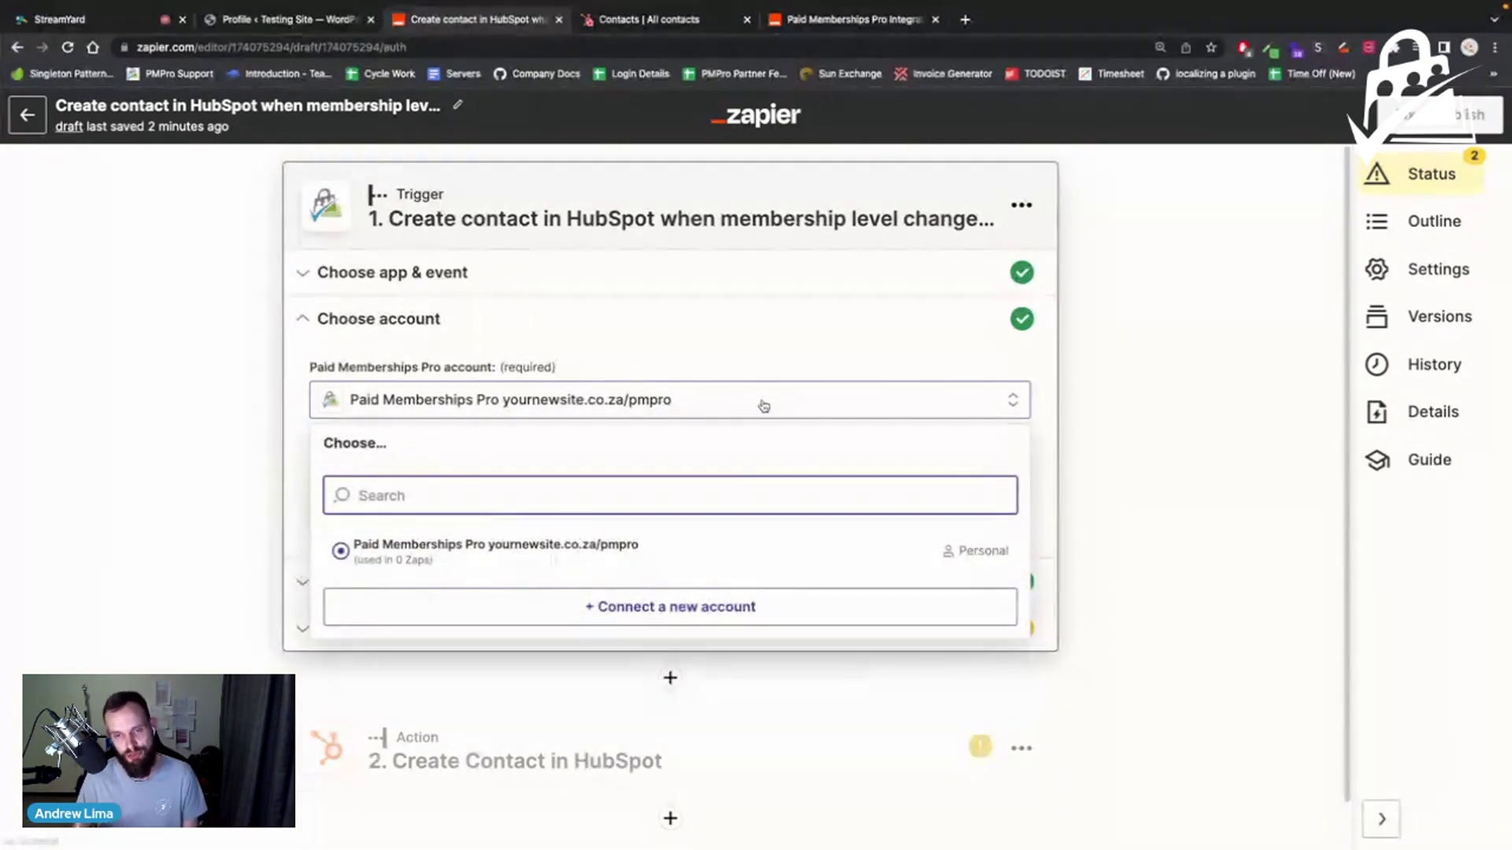
left_click(1184, 425)
left_click(401, 521)
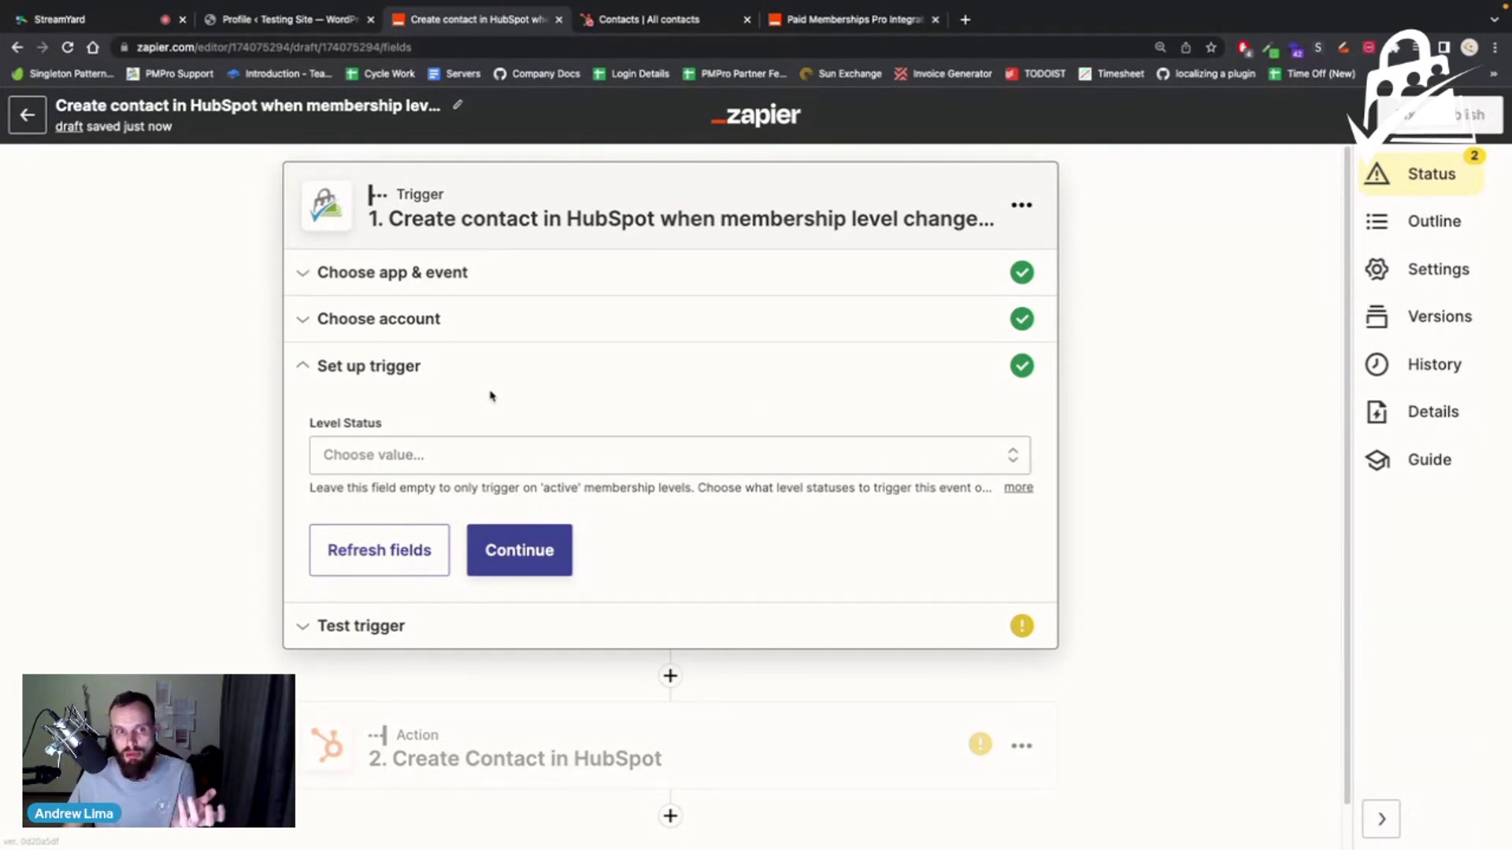
Step: Review the trigger's level status options, set Level Status to active, and confirm the trigger setup
left_click(499, 455)
scroll(560, 459, "down", 2)
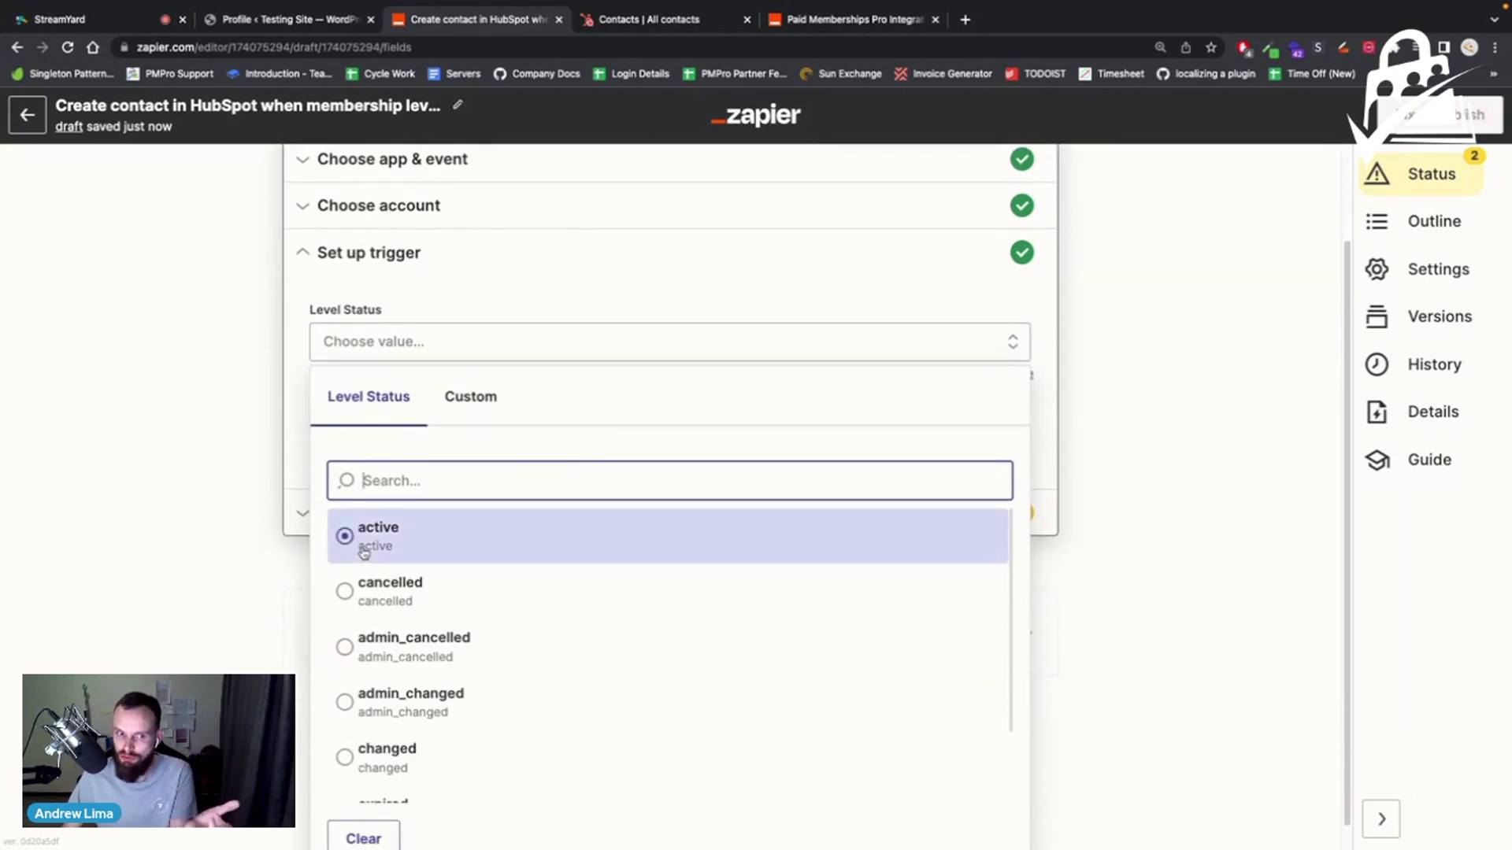
scroll(439, 529, "down", 2)
scroll(426, 567, "up", 2)
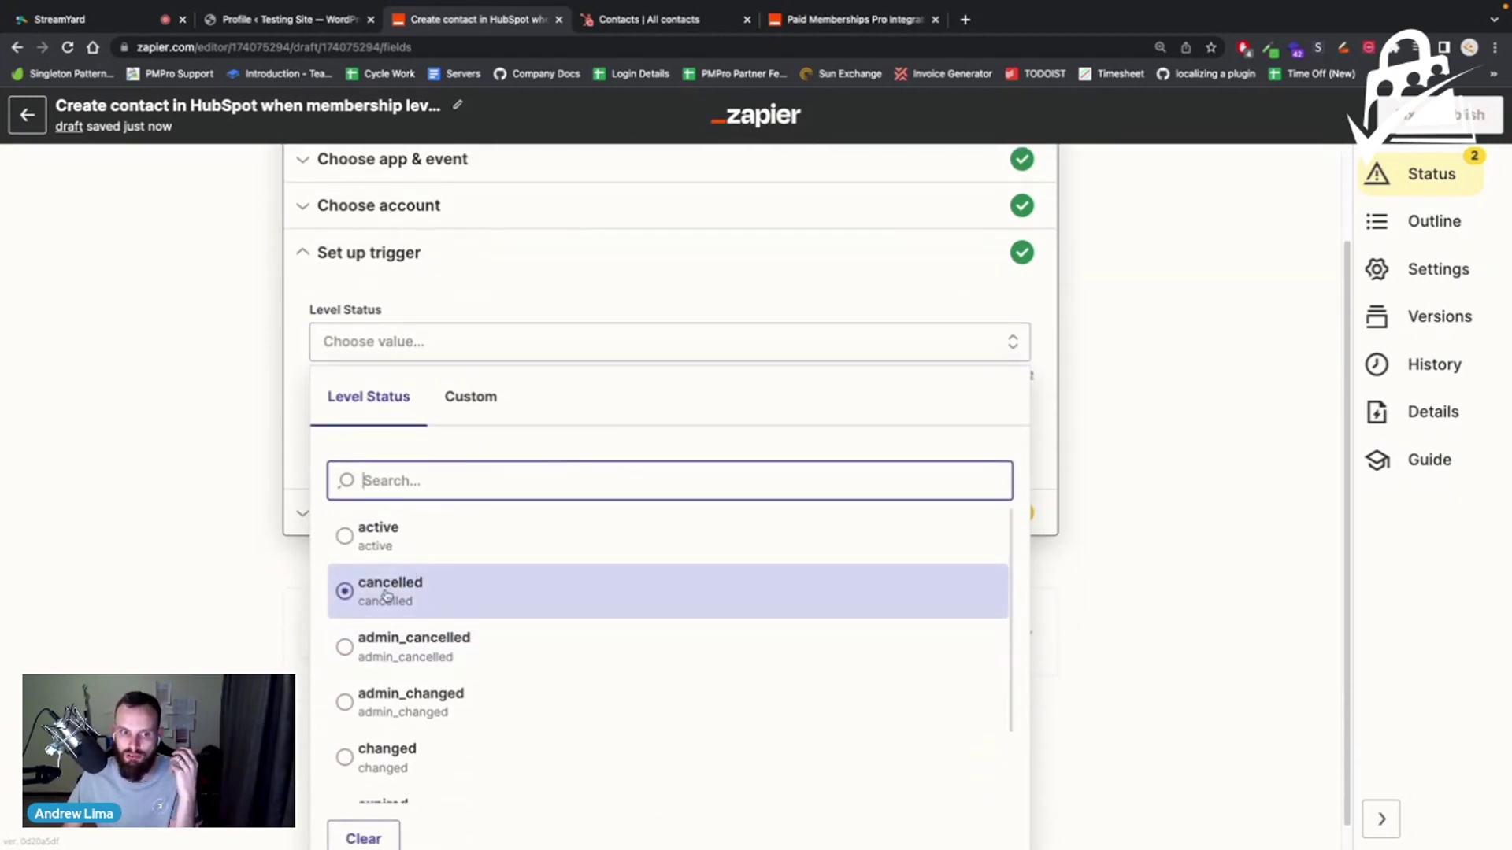
scroll(469, 594, "down", 1)
scroll(459, 621, "down", 1)
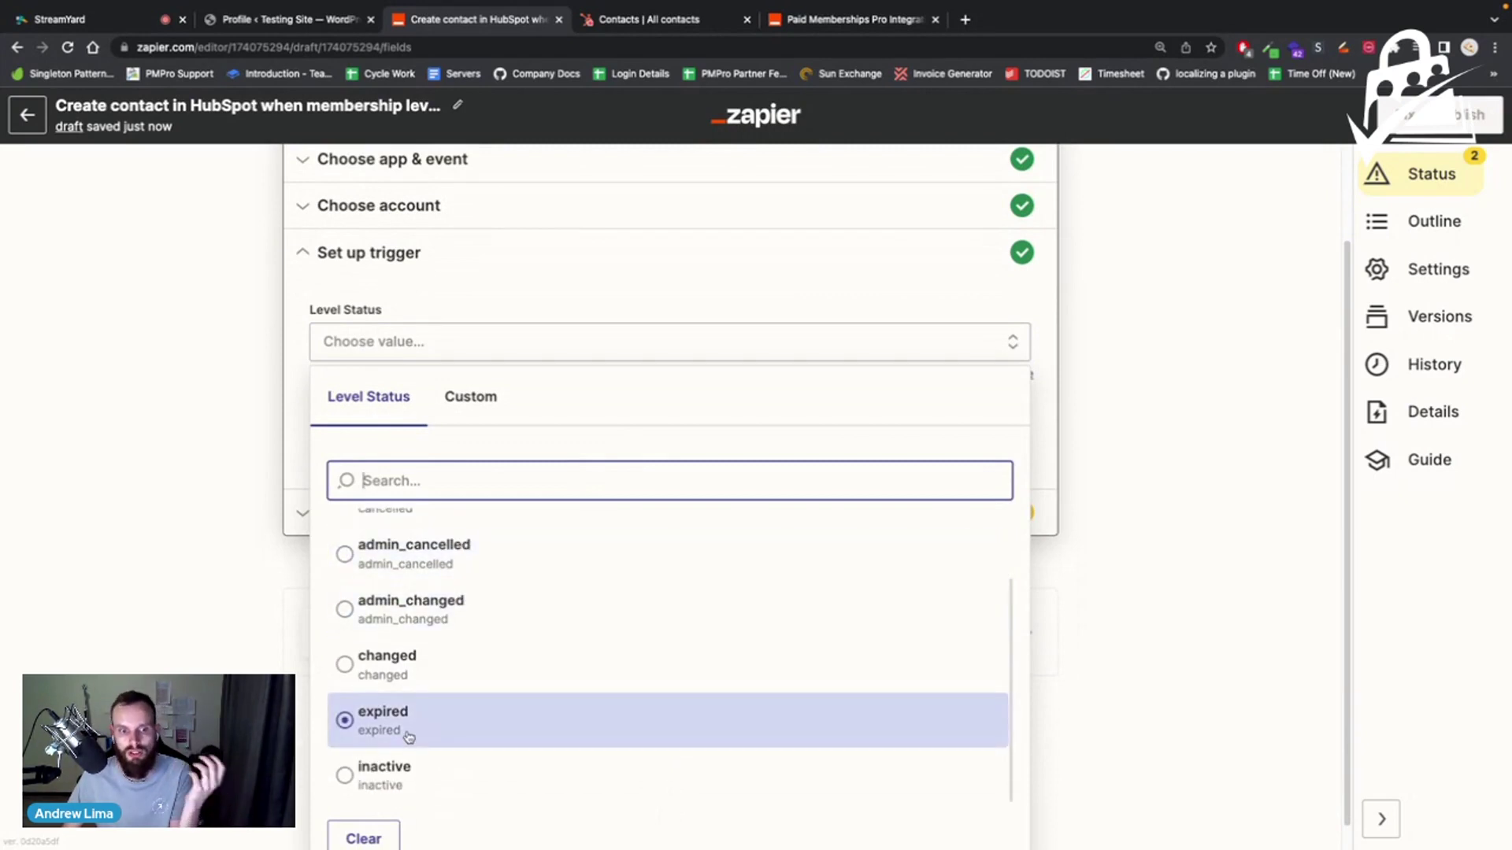
scroll(413, 737, "up", 2)
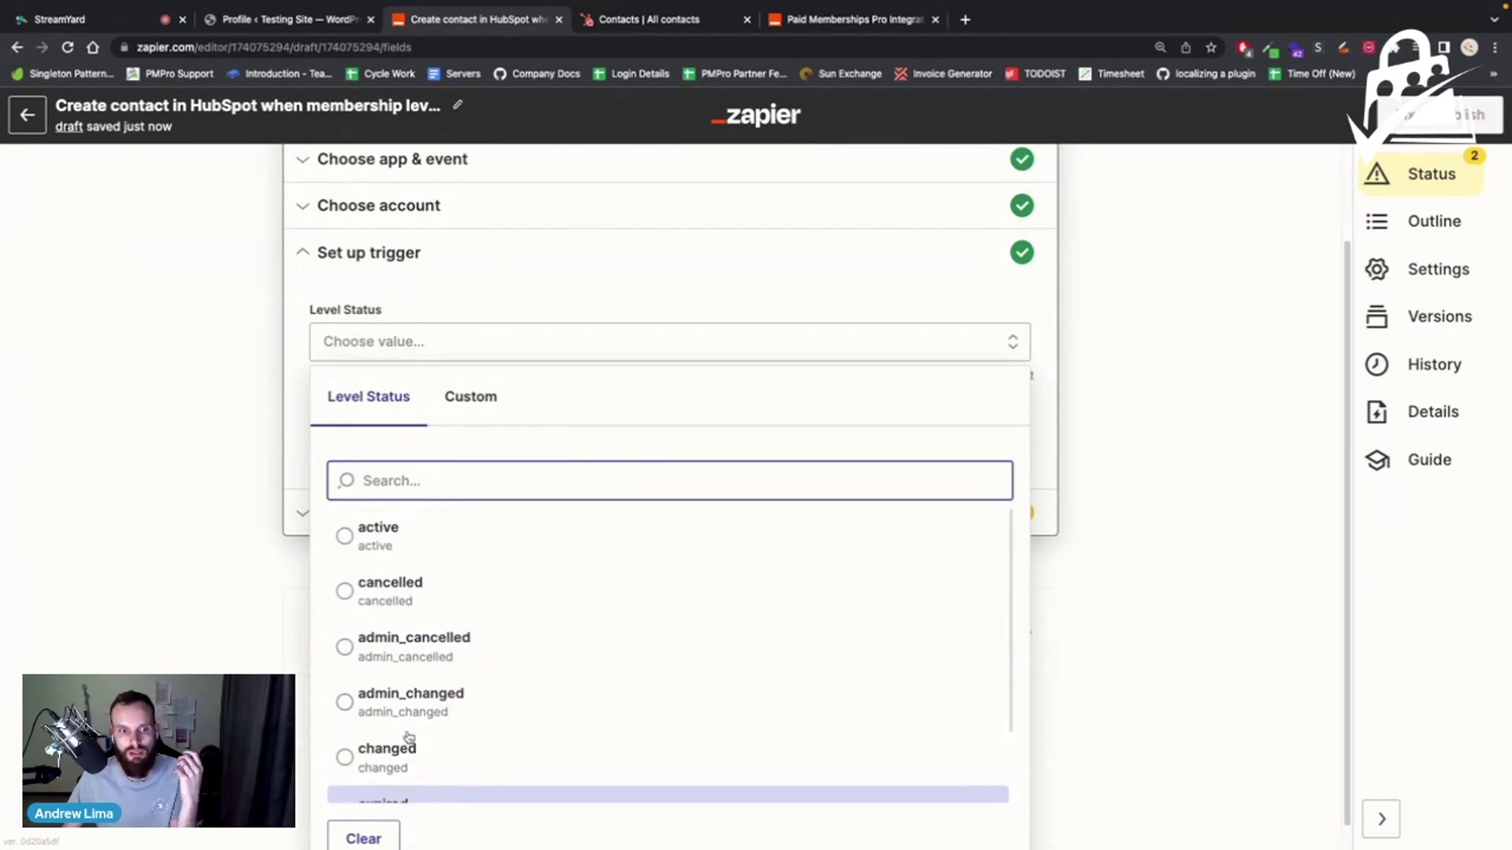
left_click(385, 546)
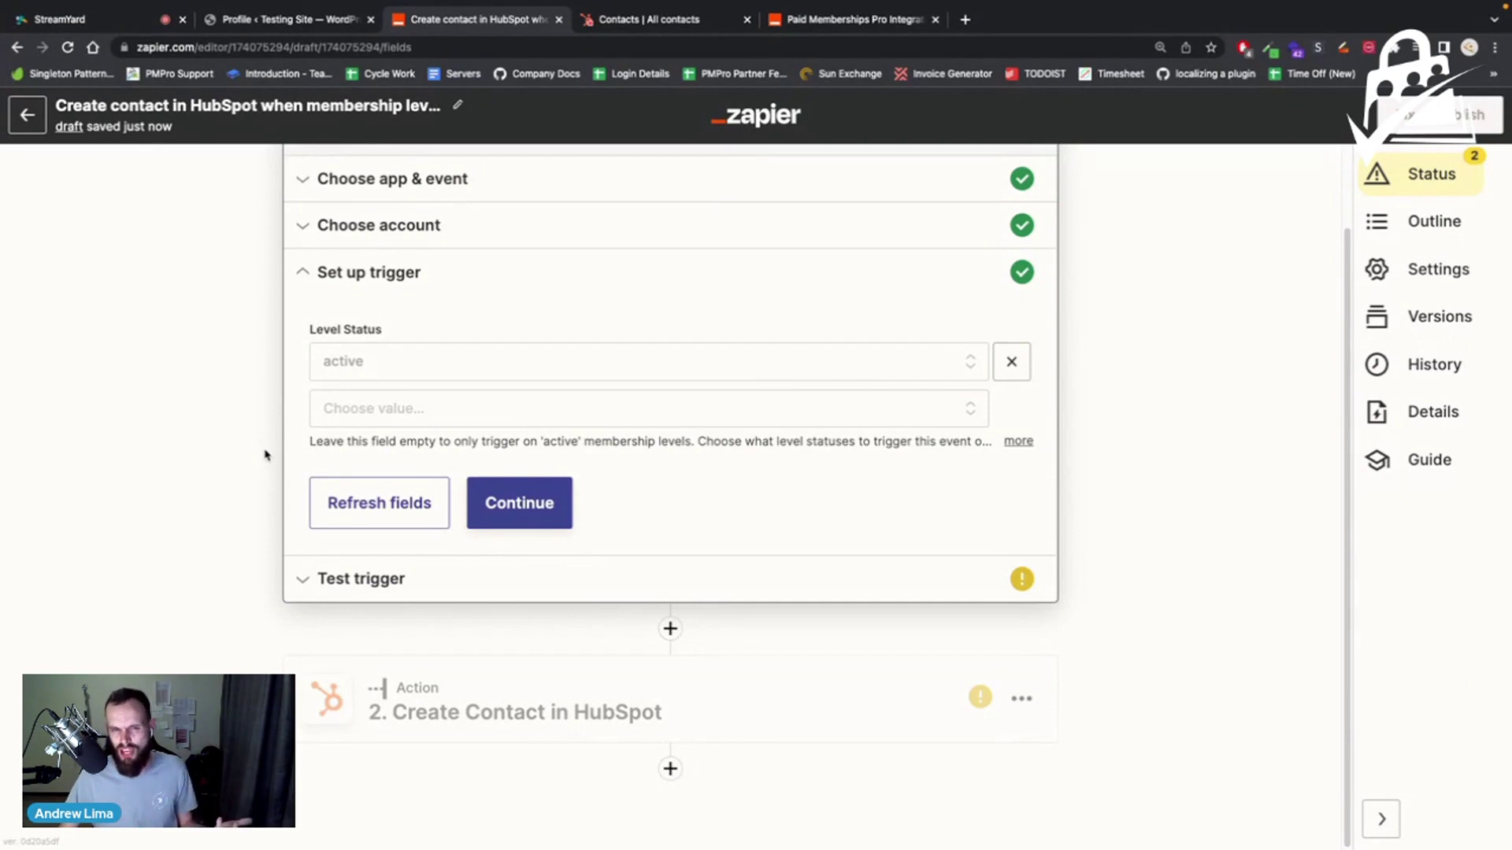
left_click(564, 519)
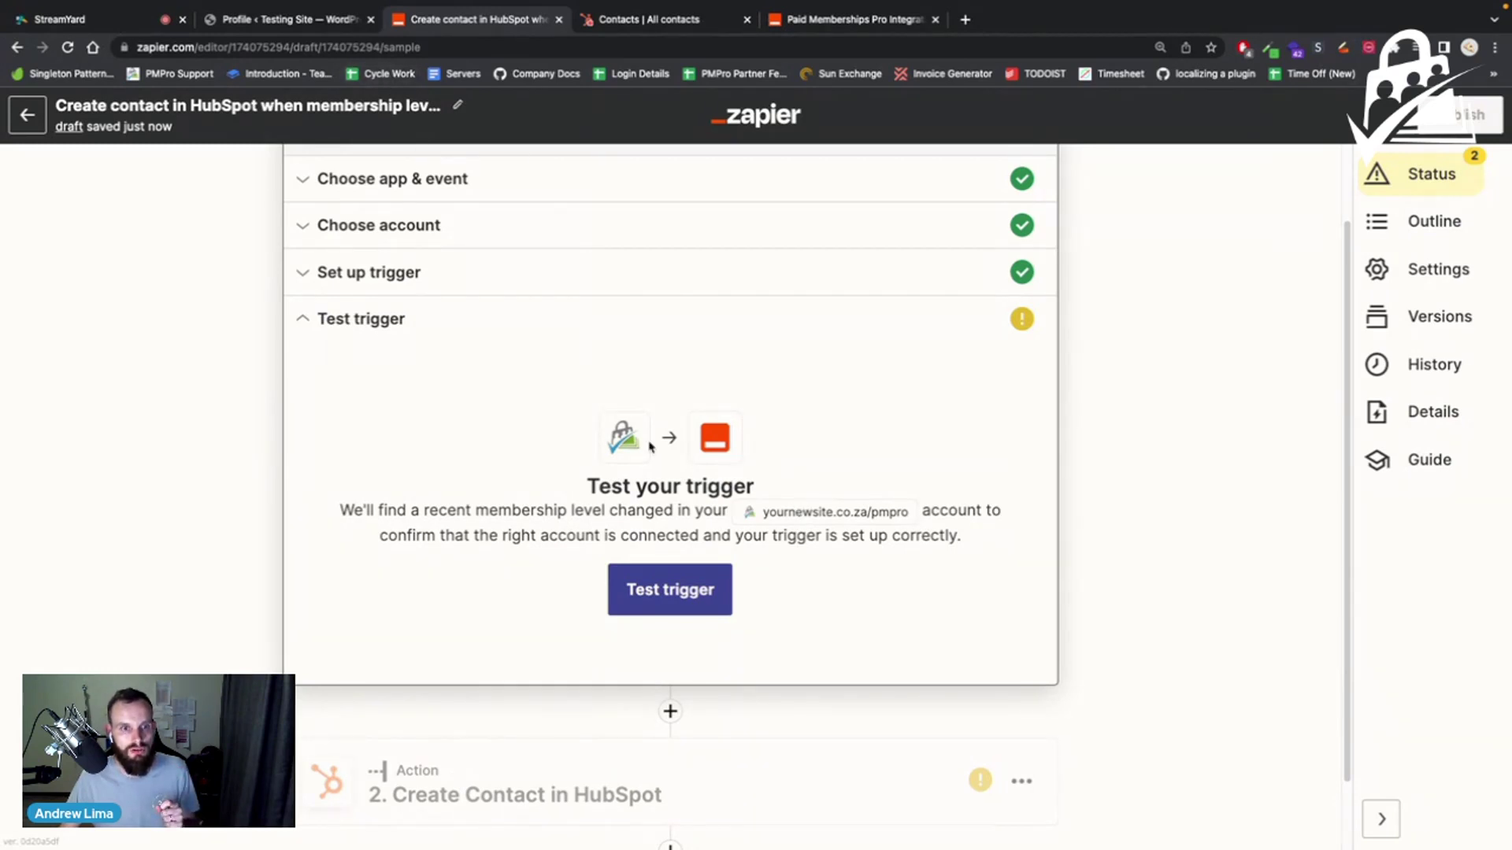
Step: Test the trigger, review the sample membership level change data, and continue to the HubSpot action
left_click(674, 590)
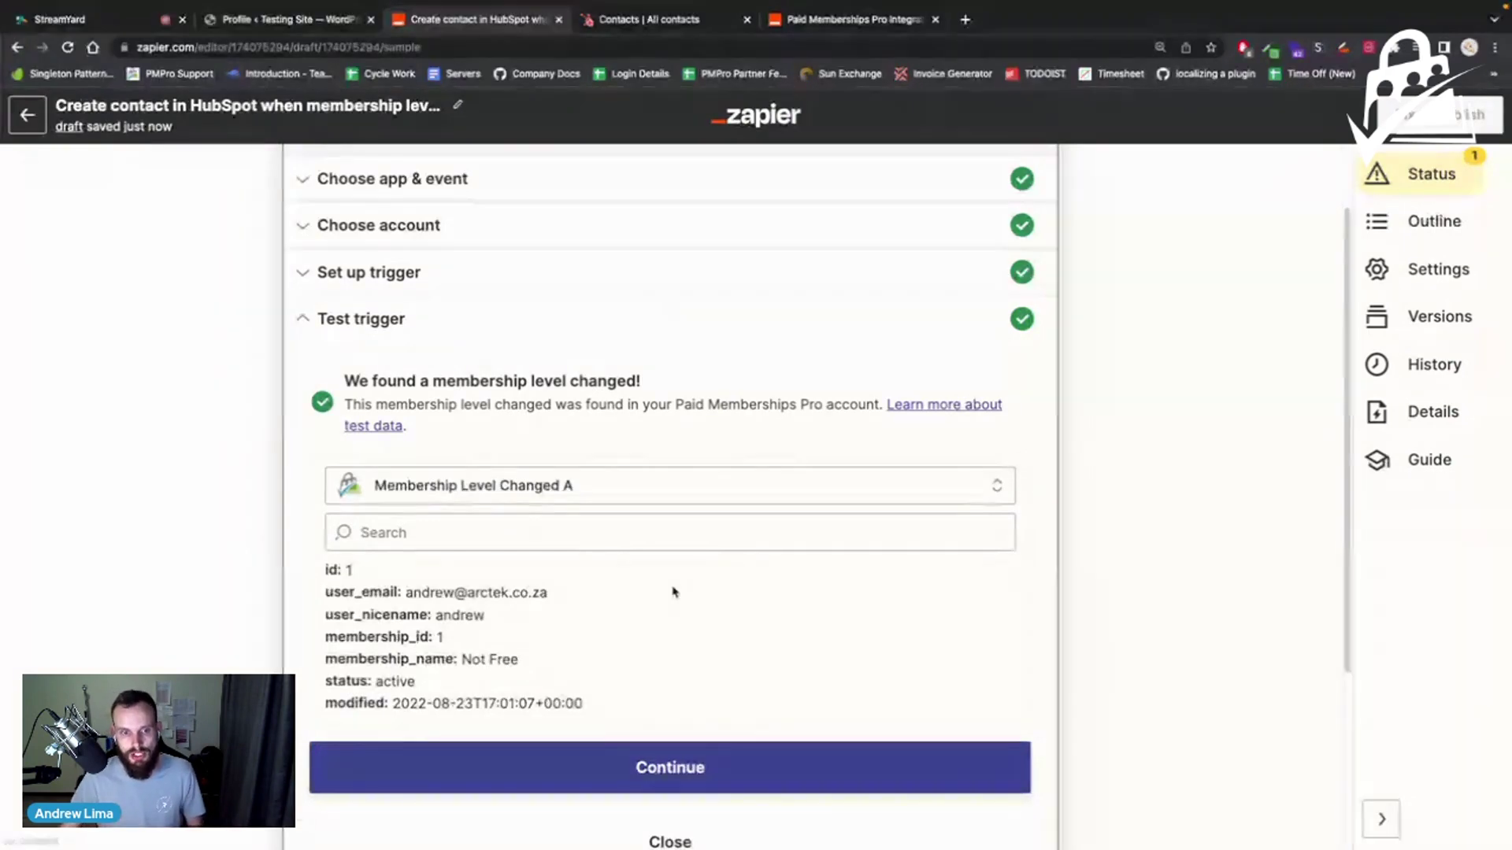
scroll(674, 592, "down", 3)
scroll(624, 648, "up", 1)
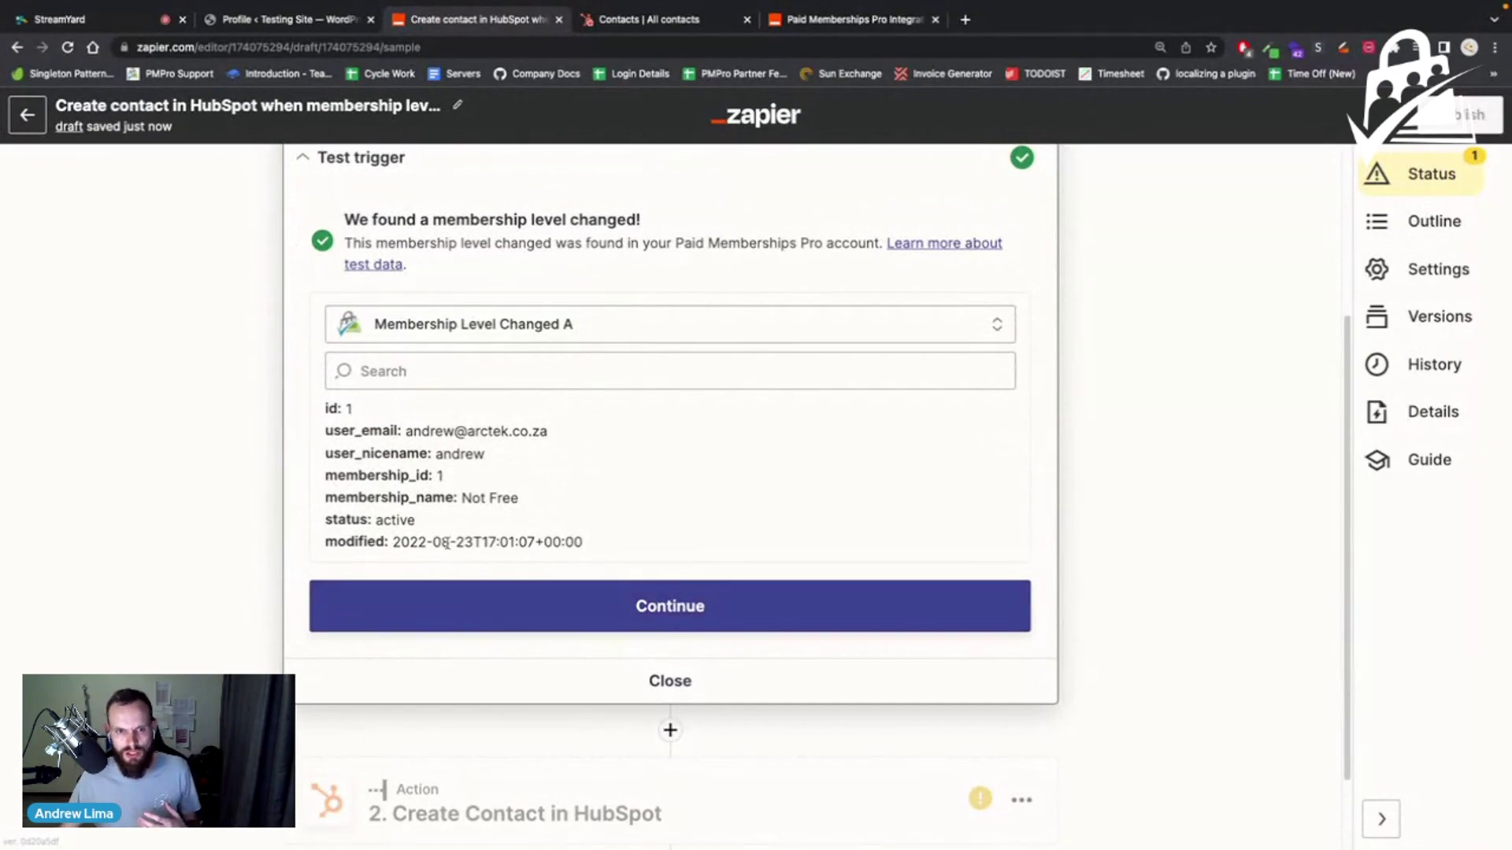
double_click(440, 476)
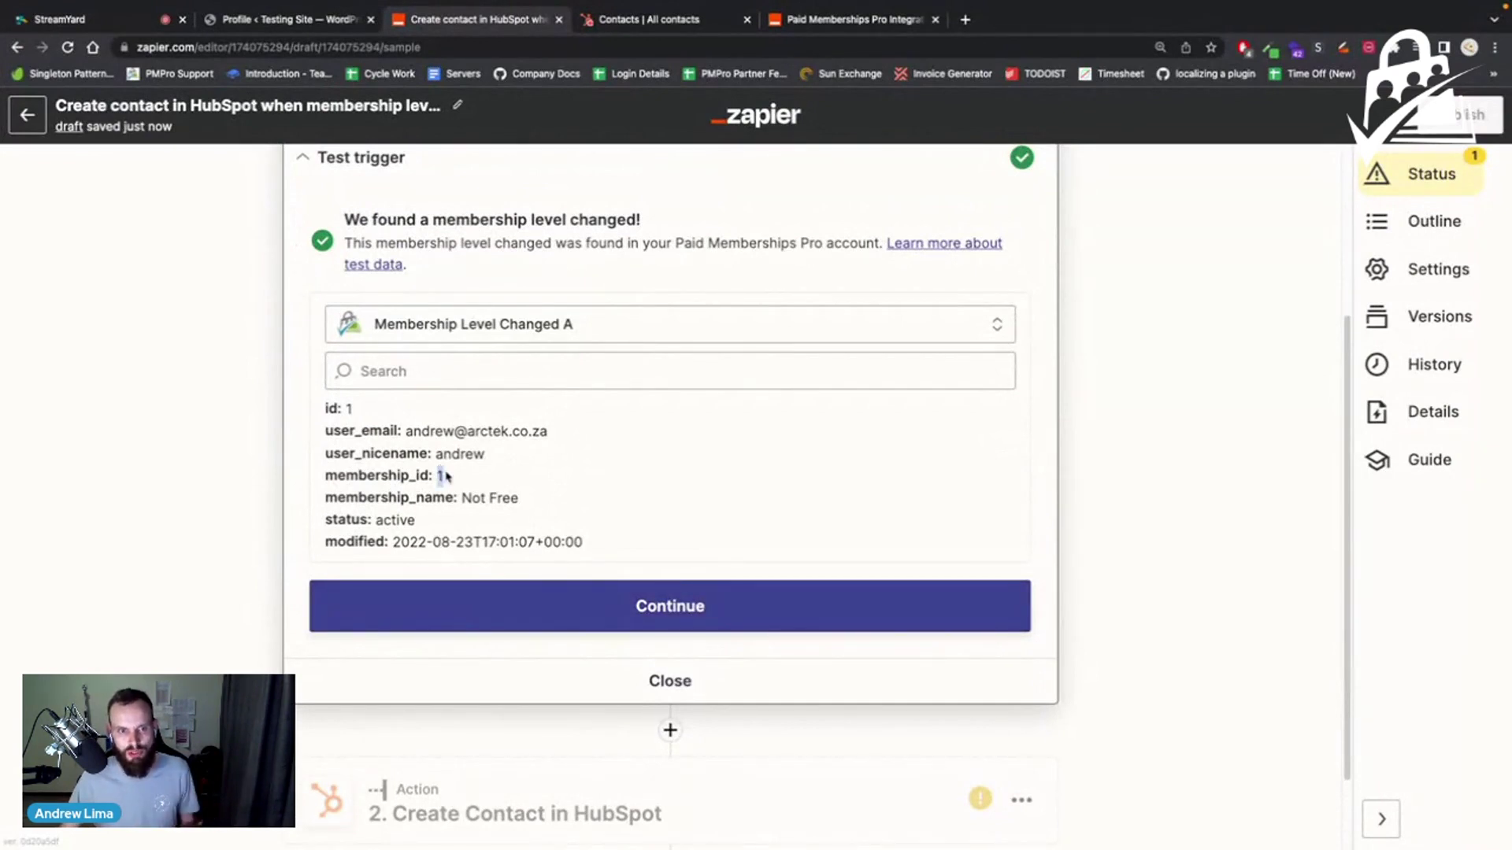
left_click(813, 500)
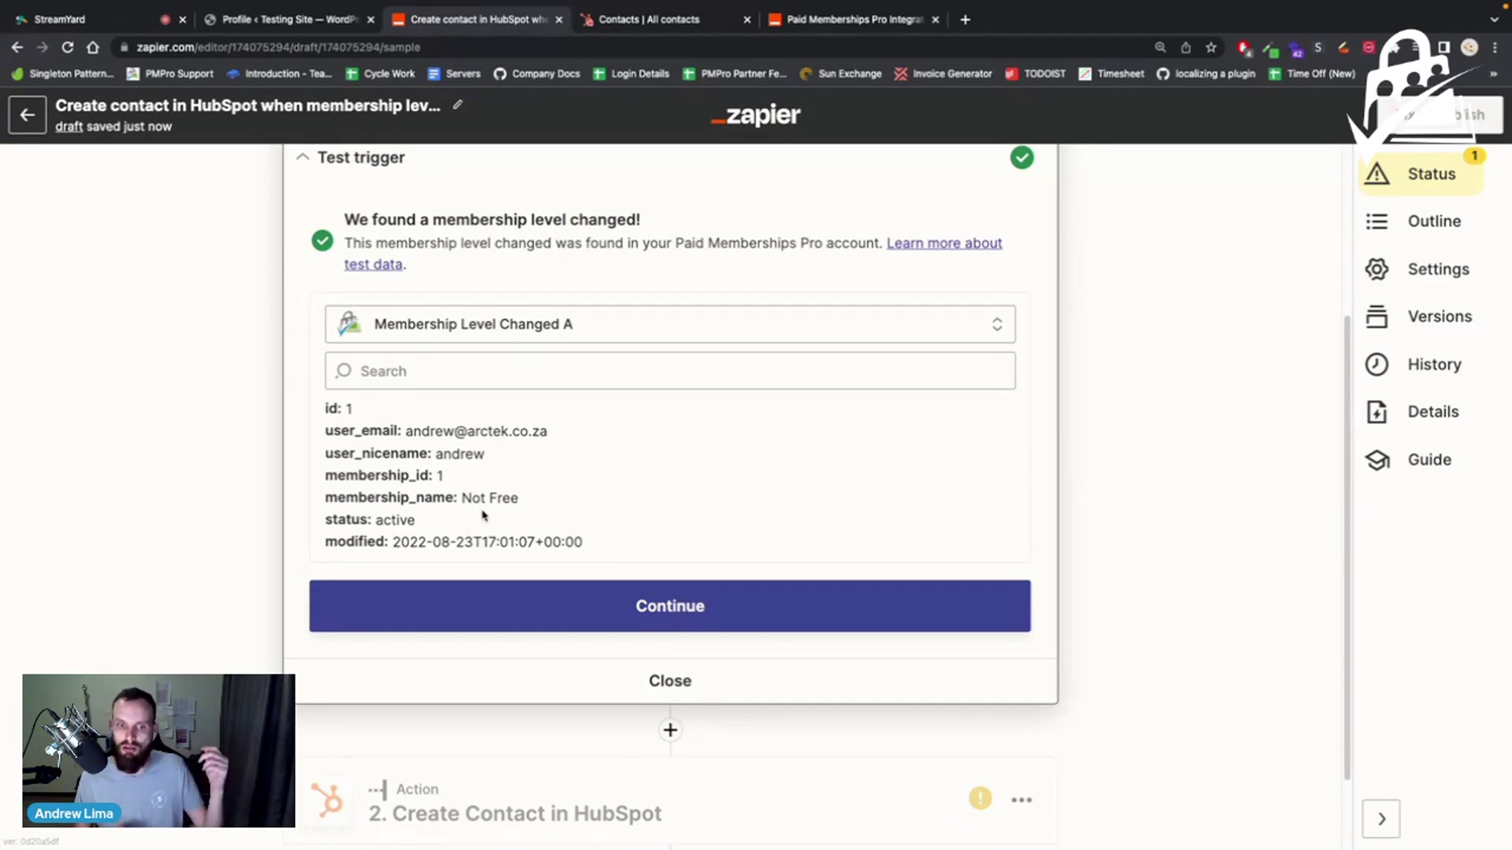
left_click(696, 598)
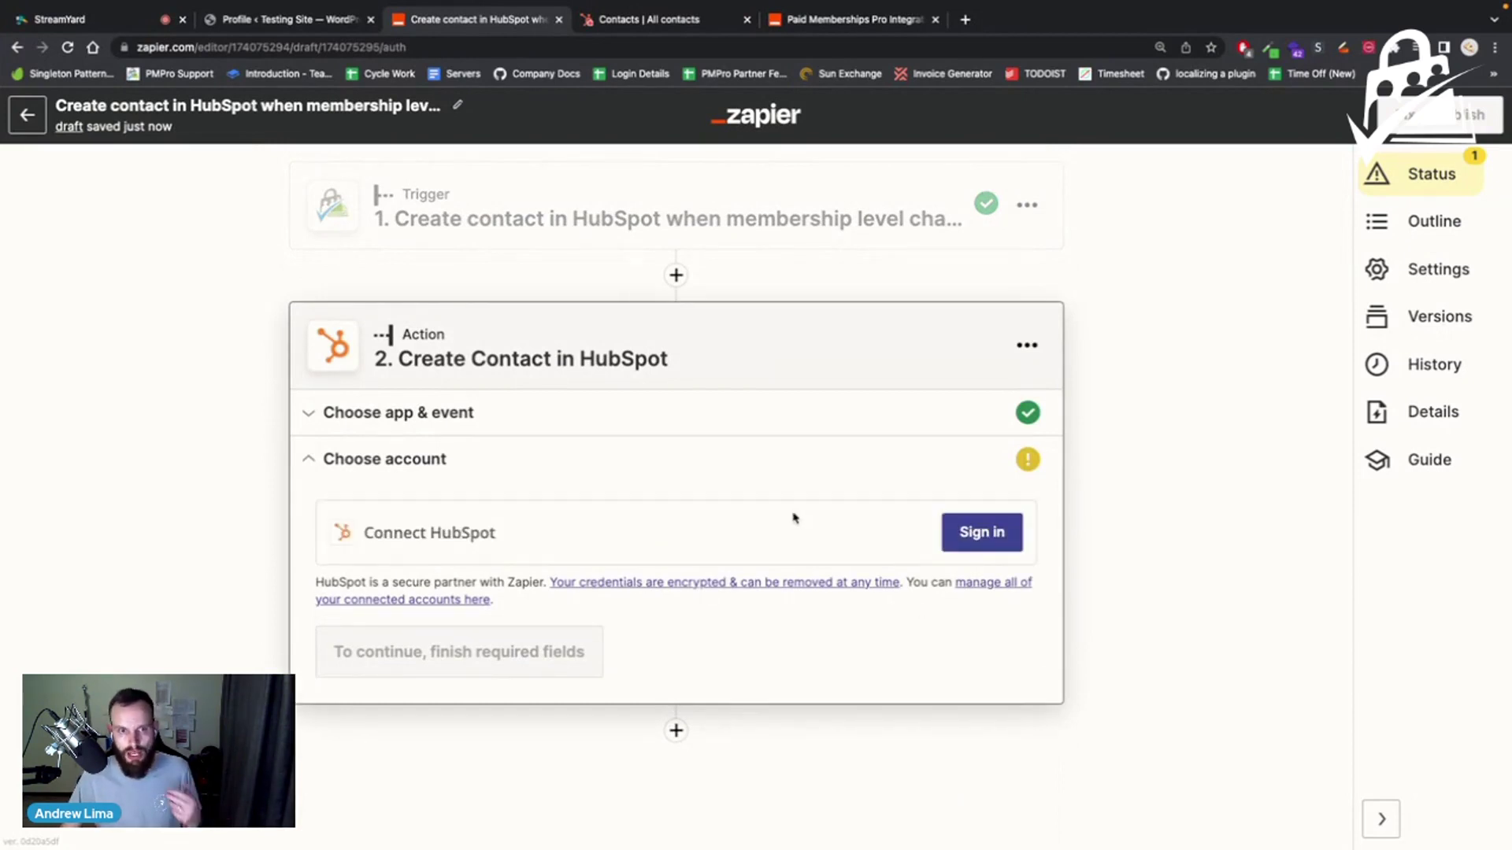
Step: Connect the Paid Memberships Pro [Test] HubSpot account to the Create Contact action and continue to the action setup
left_click(961, 546)
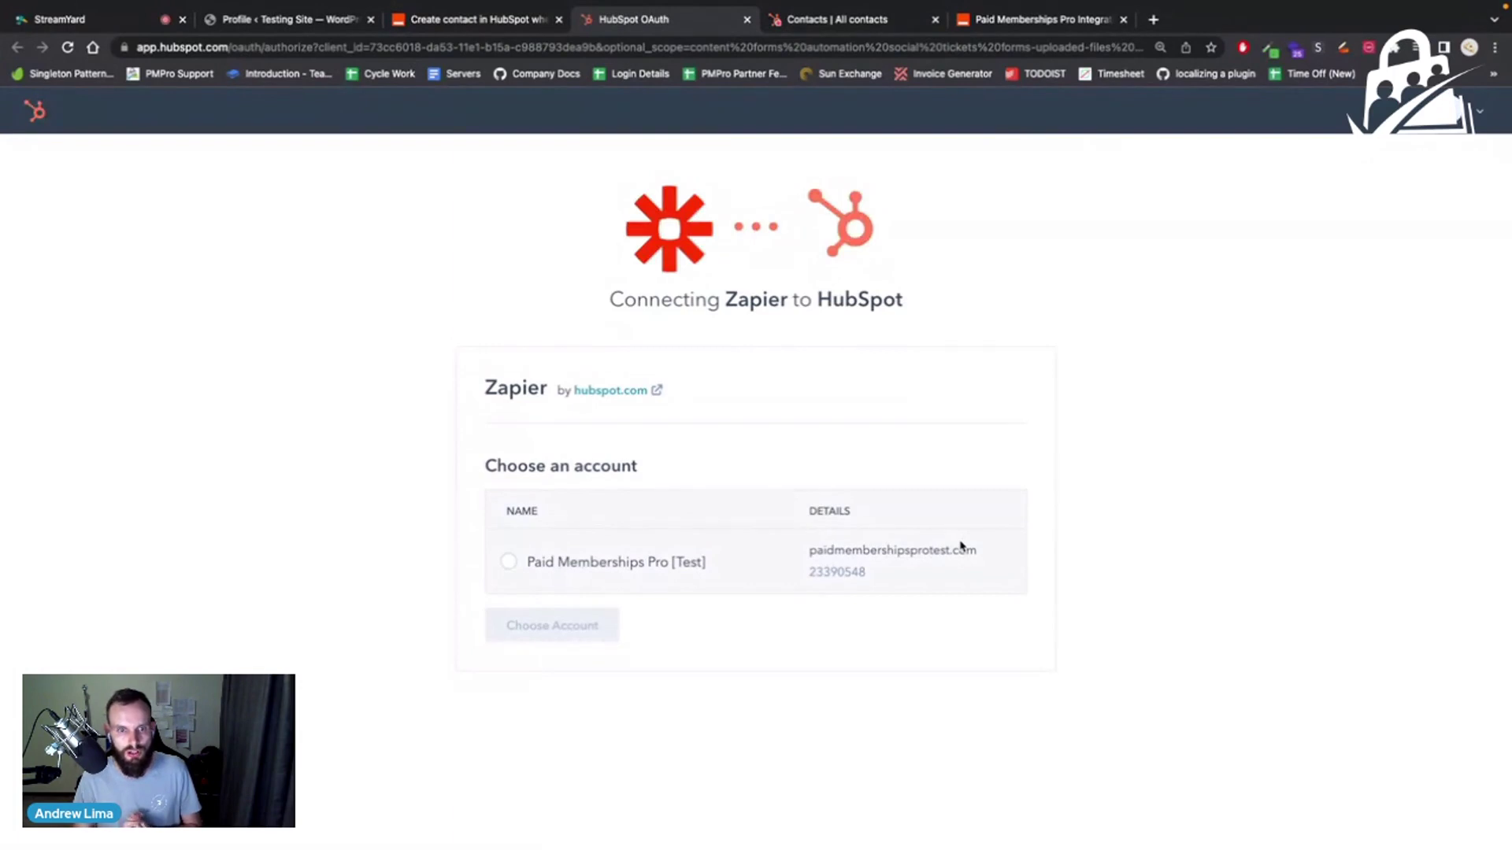
left_click(508, 567)
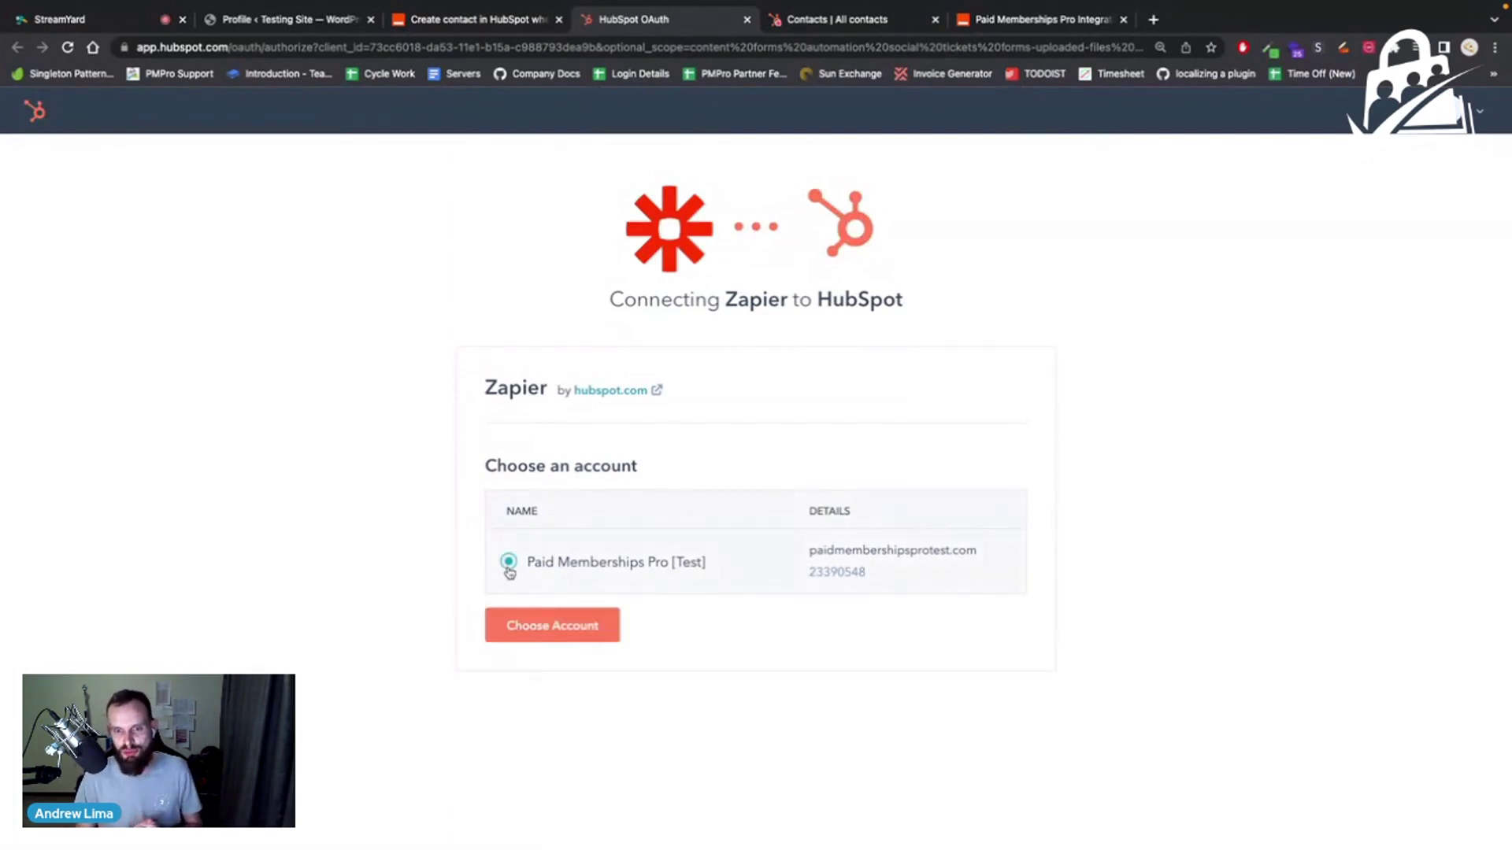
left_click(554, 631)
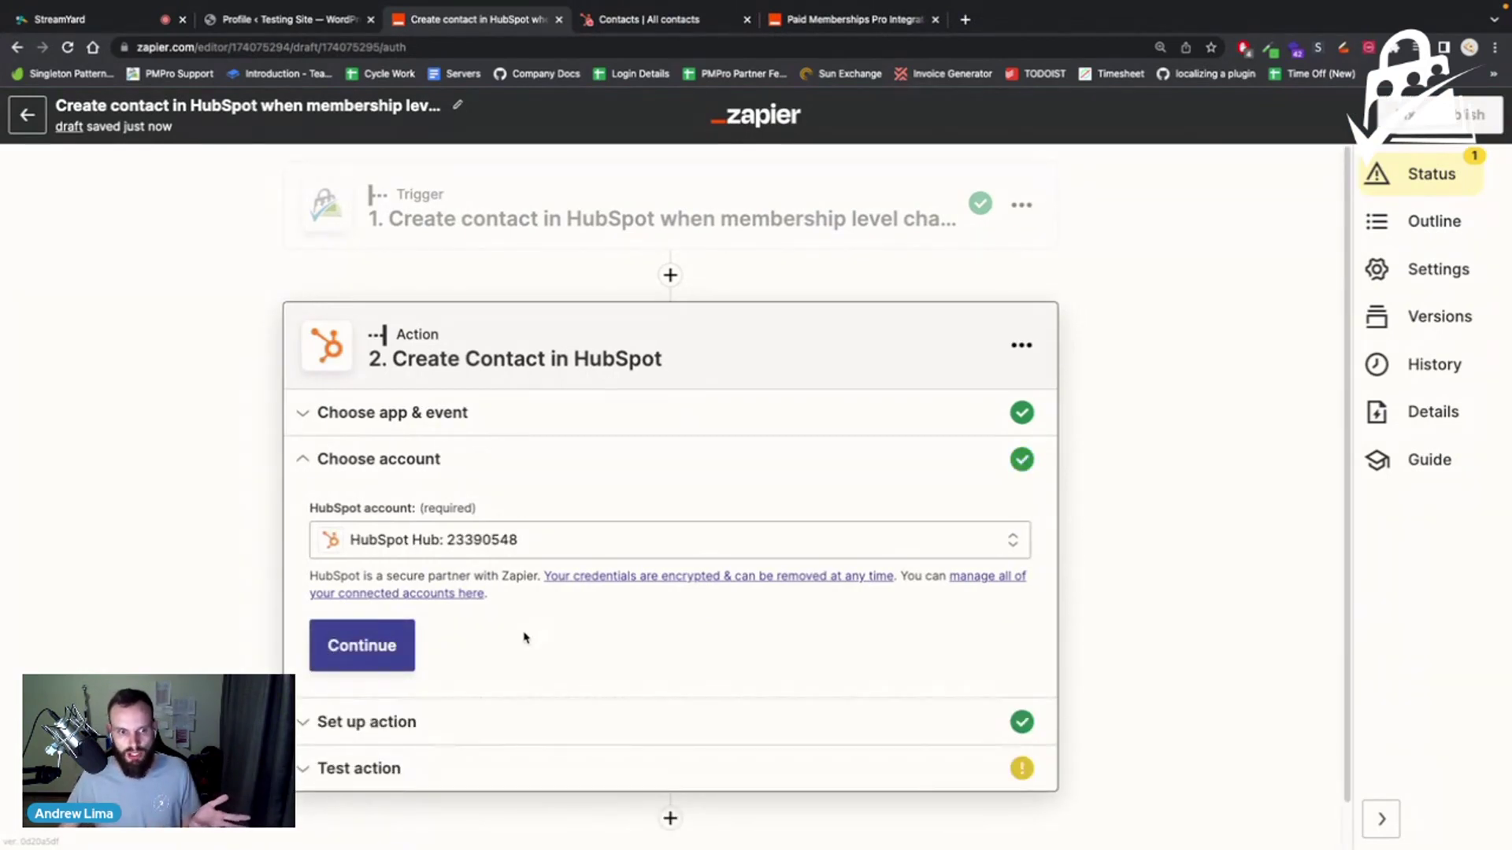
left_click(378, 662)
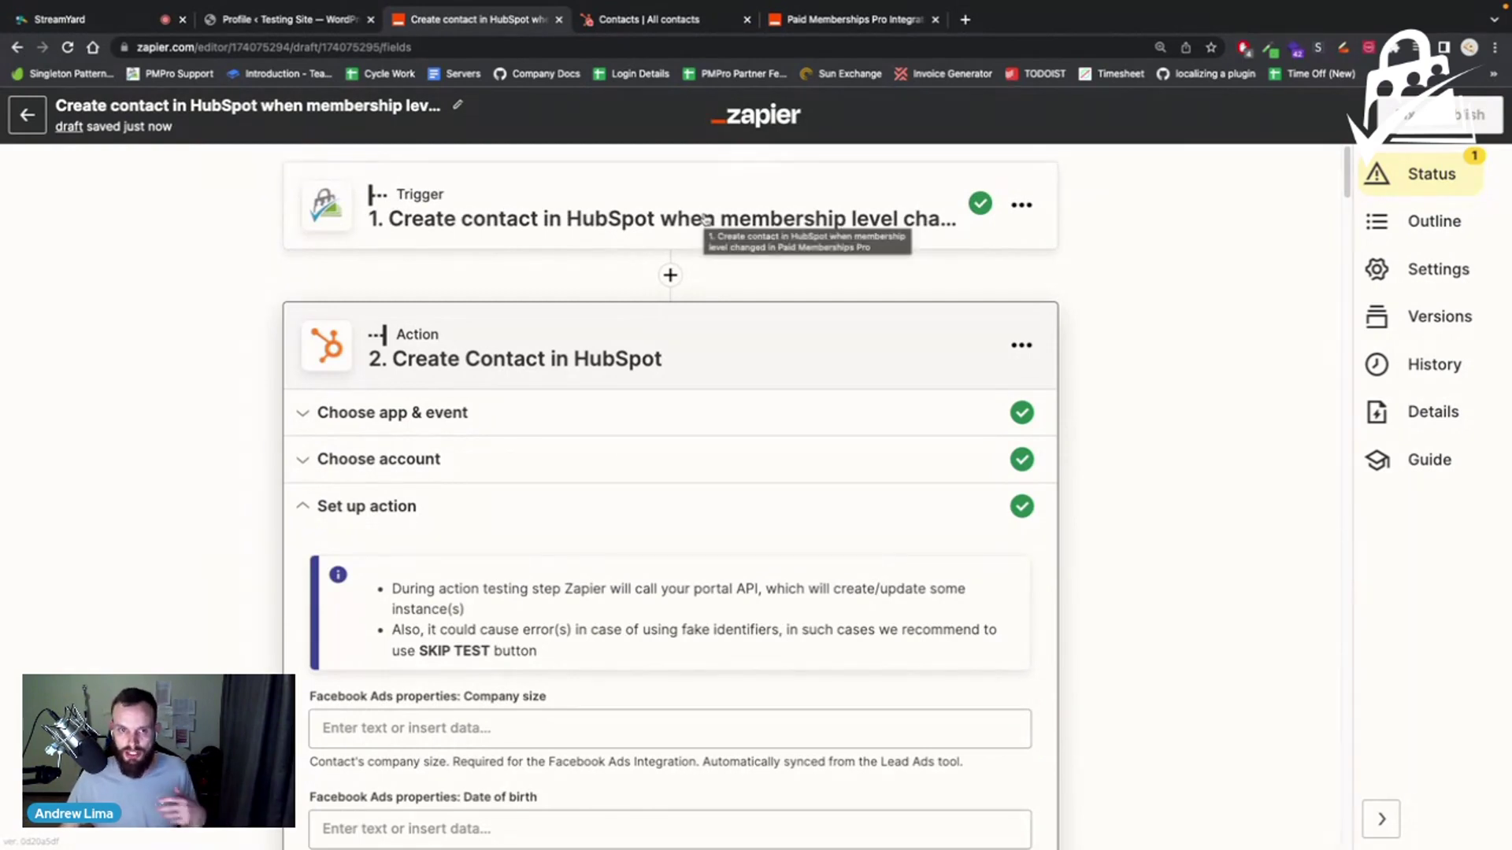
Step: Review the HubSpot contact fields available in the Create Contact action setup, from the Facebook Ads properties to the contact information fields
scroll(705, 220, "down", 1)
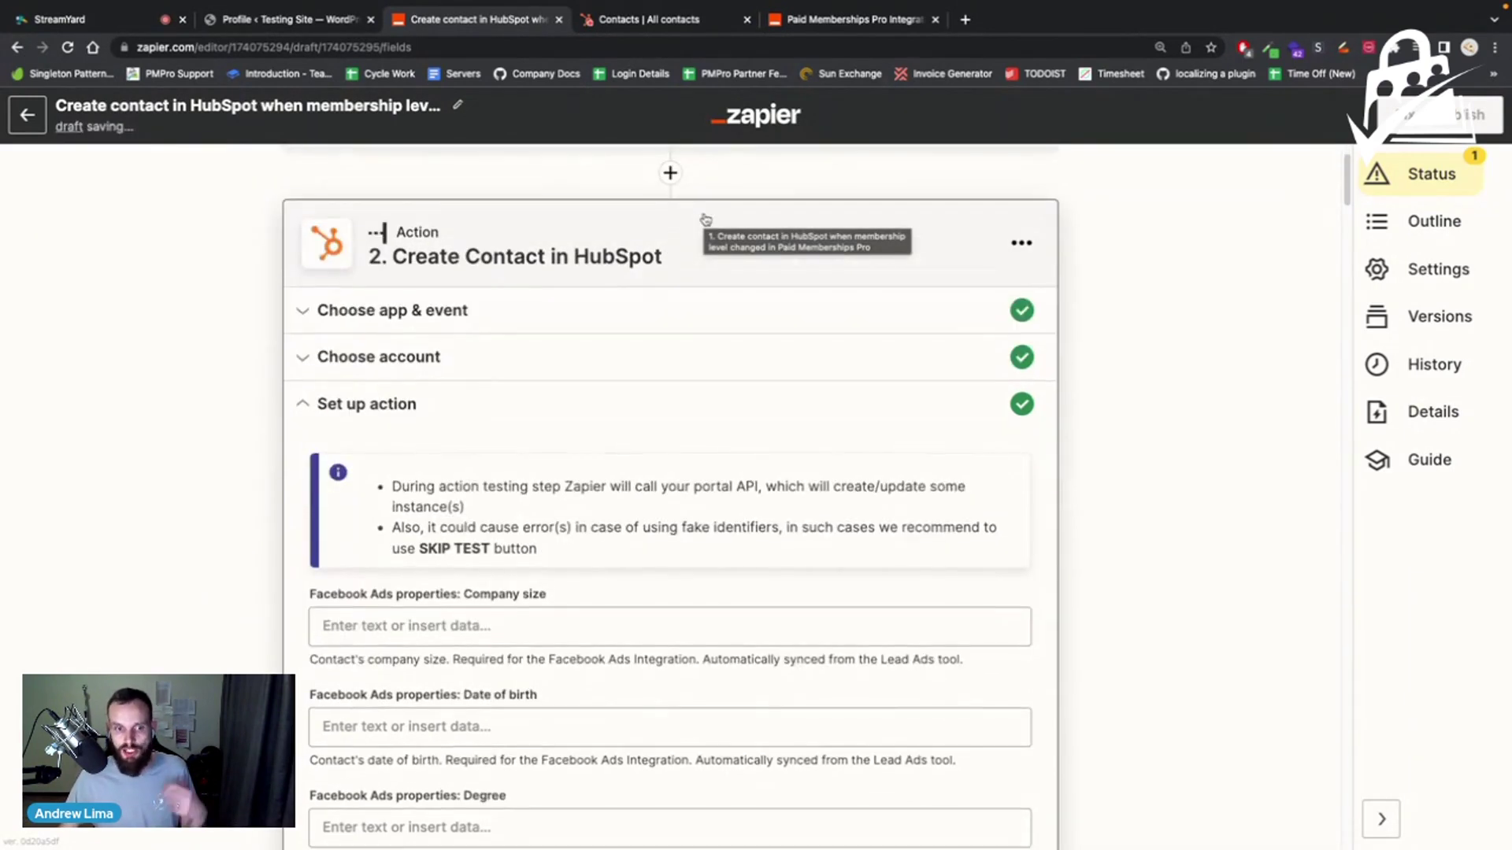
scroll(704, 219, "up", 1)
scroll(661, 338, "down", 1)
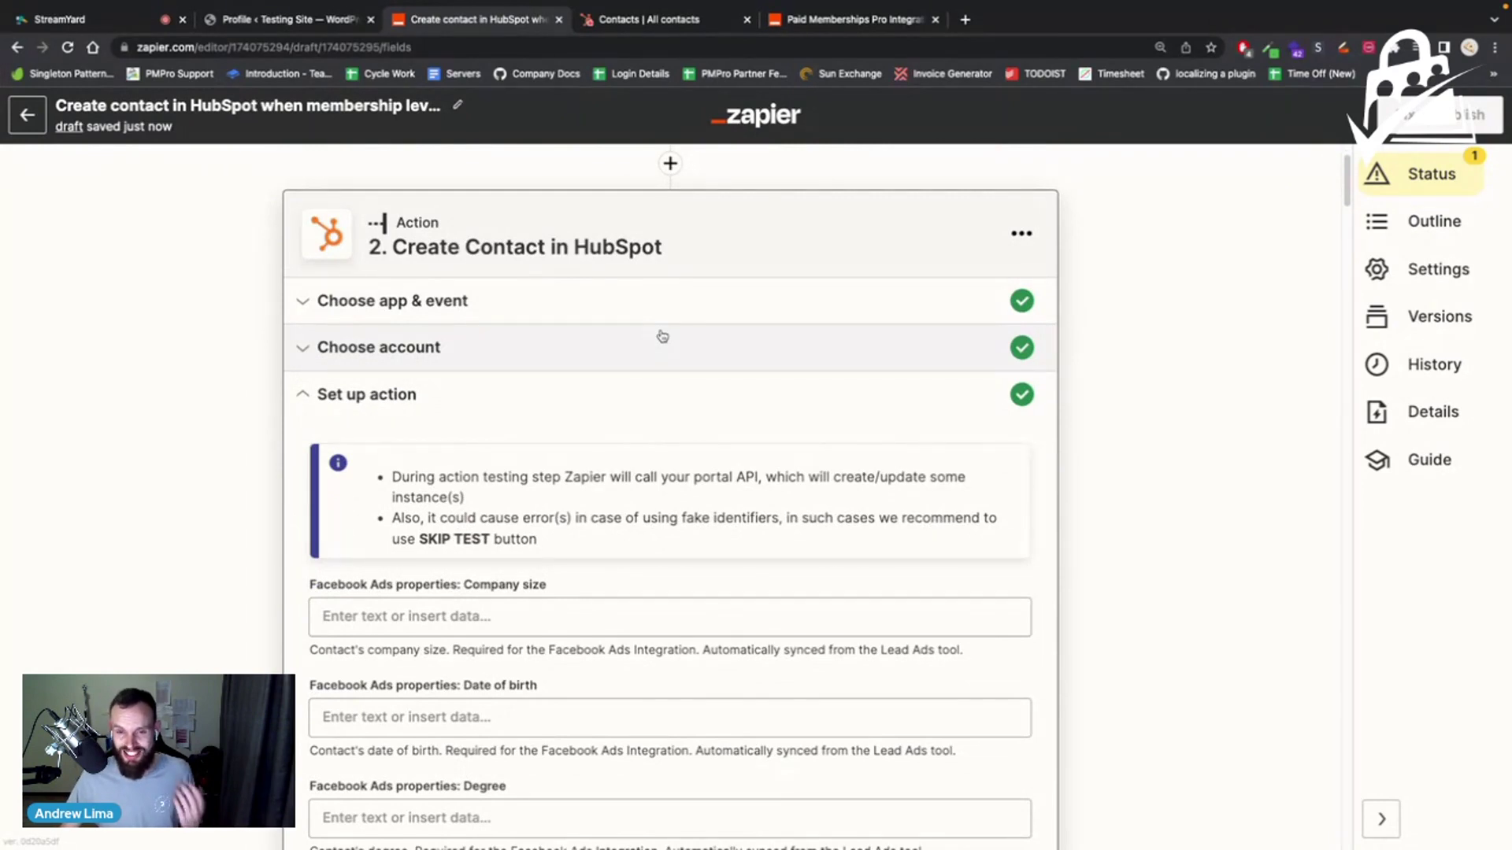
scroll(662, 338, "down", 1)
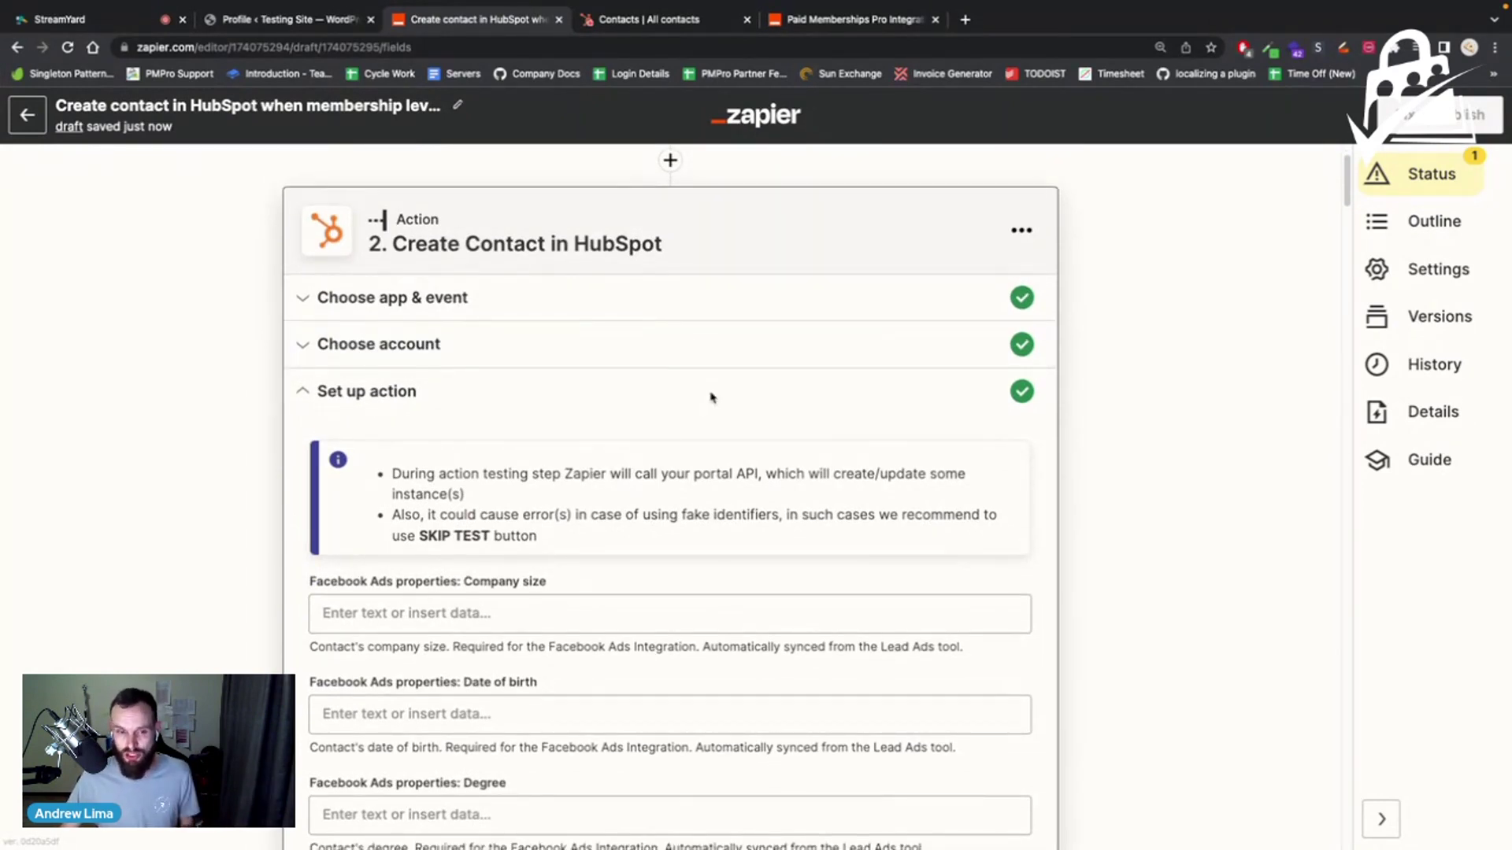
scroll(711, 397, "up", 1)
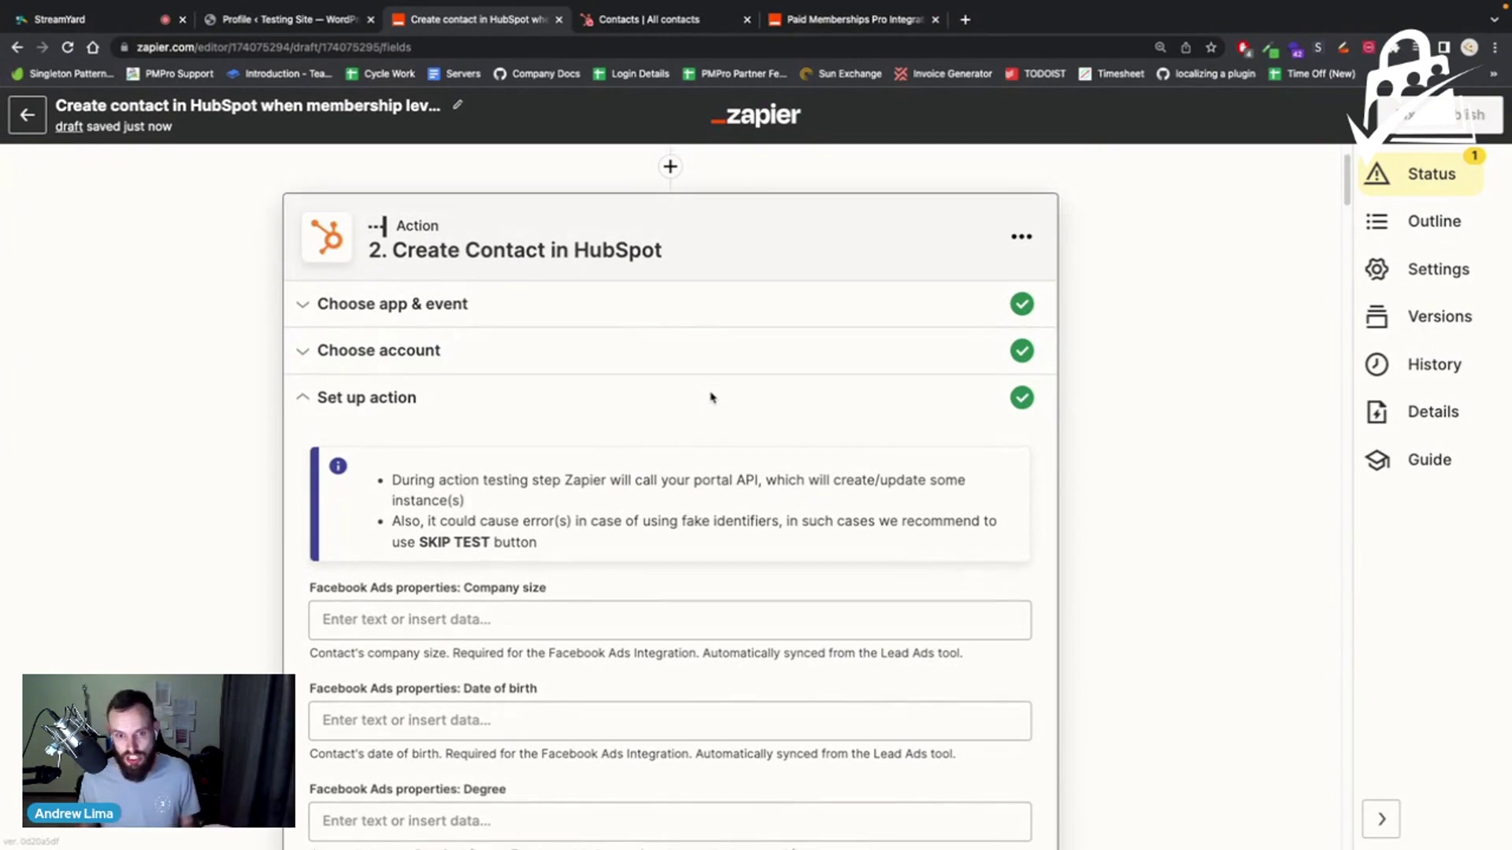
scroll(711, 398, "down", 3)
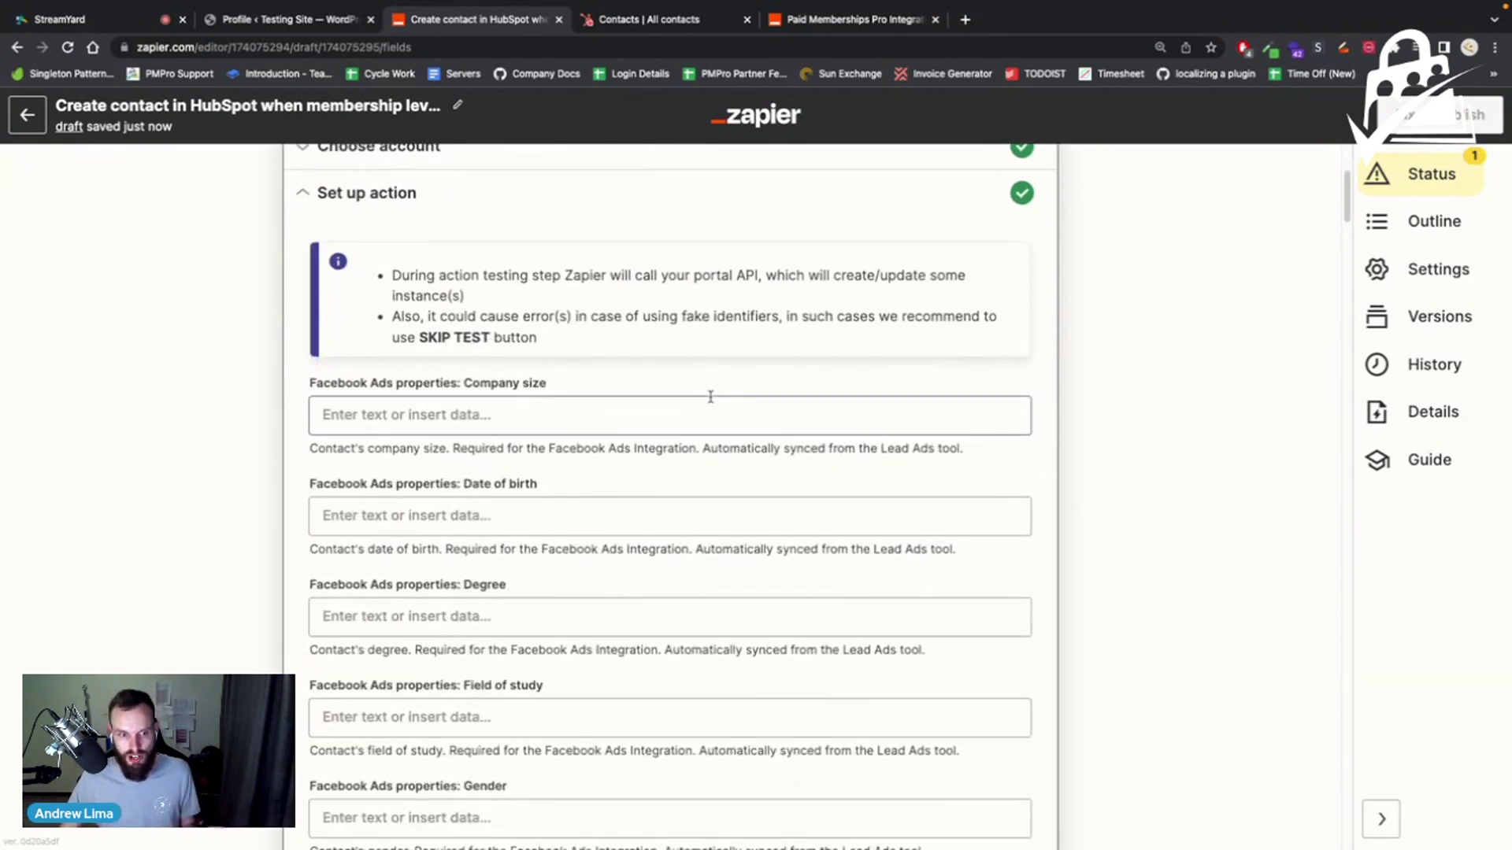
scroll(710, 397, "down", 1)
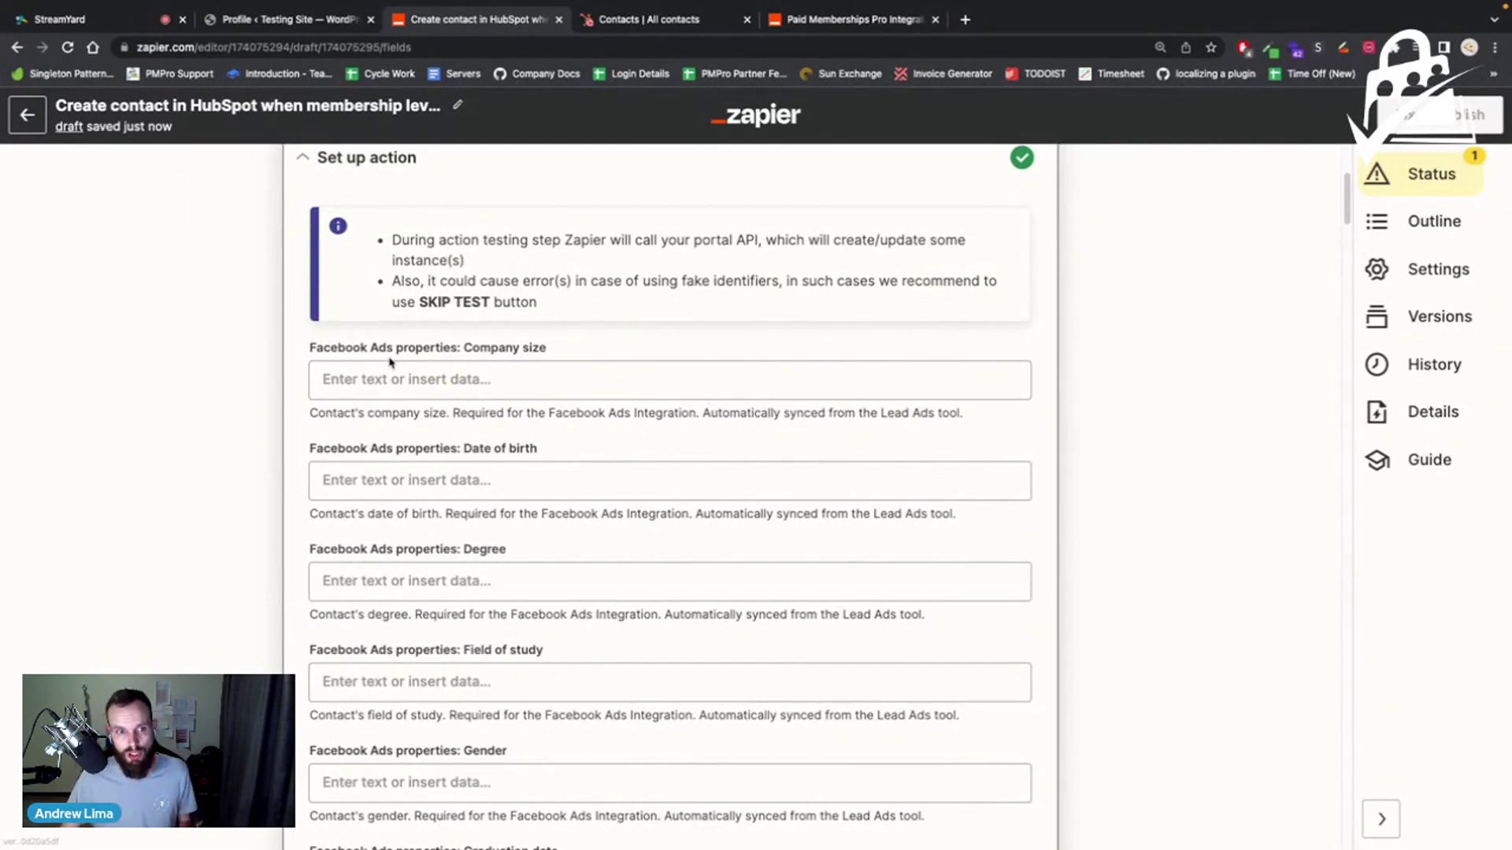
scroll(495, 461, "down", 3)
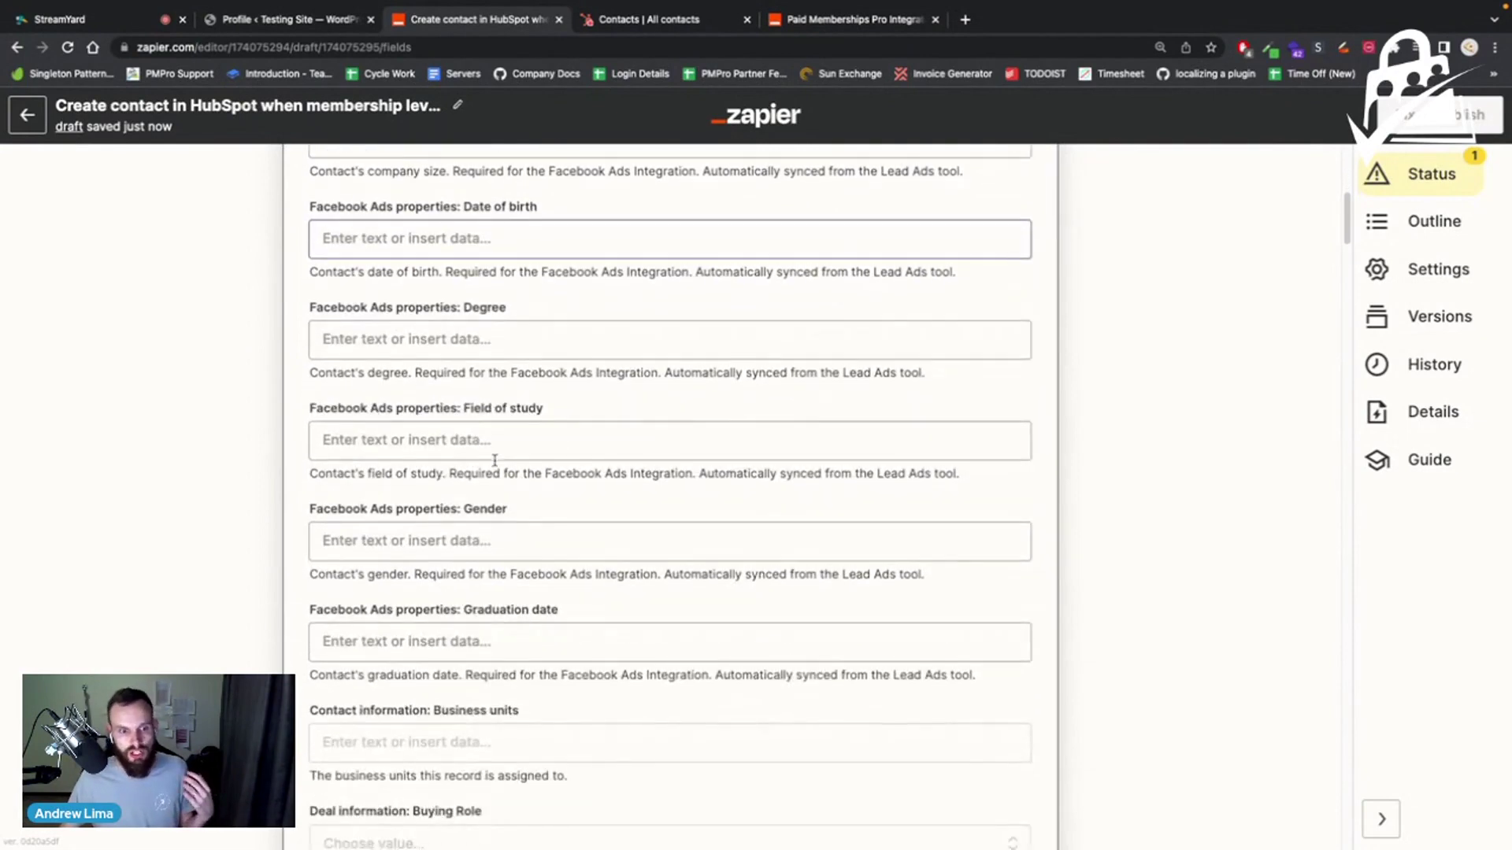
scroll(494, 461, "down", 2)
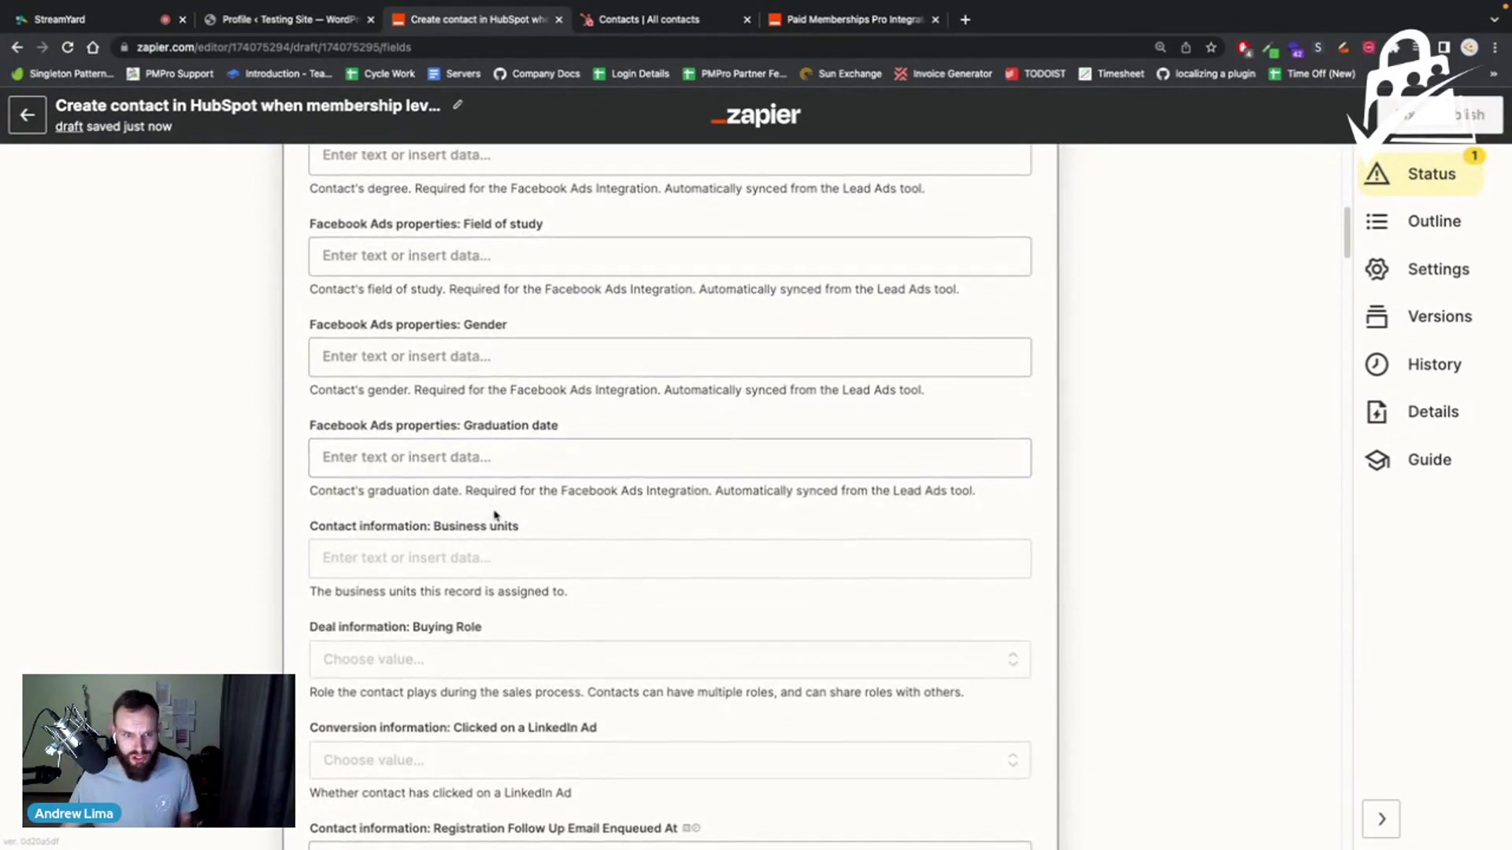
scroll(494, 515, "down", 2)
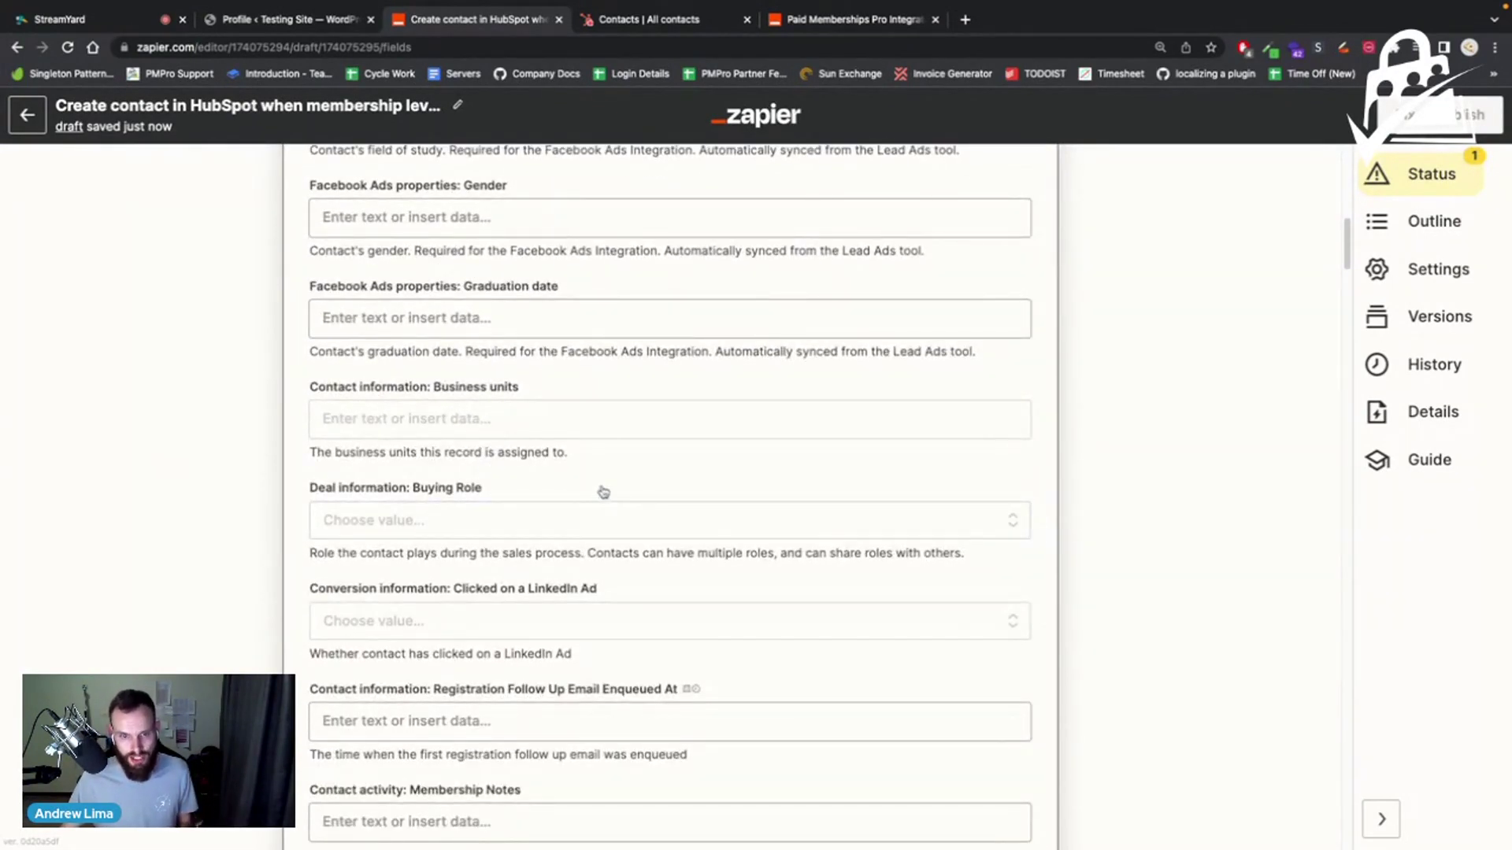
scroll(784, 474, "down", 3)
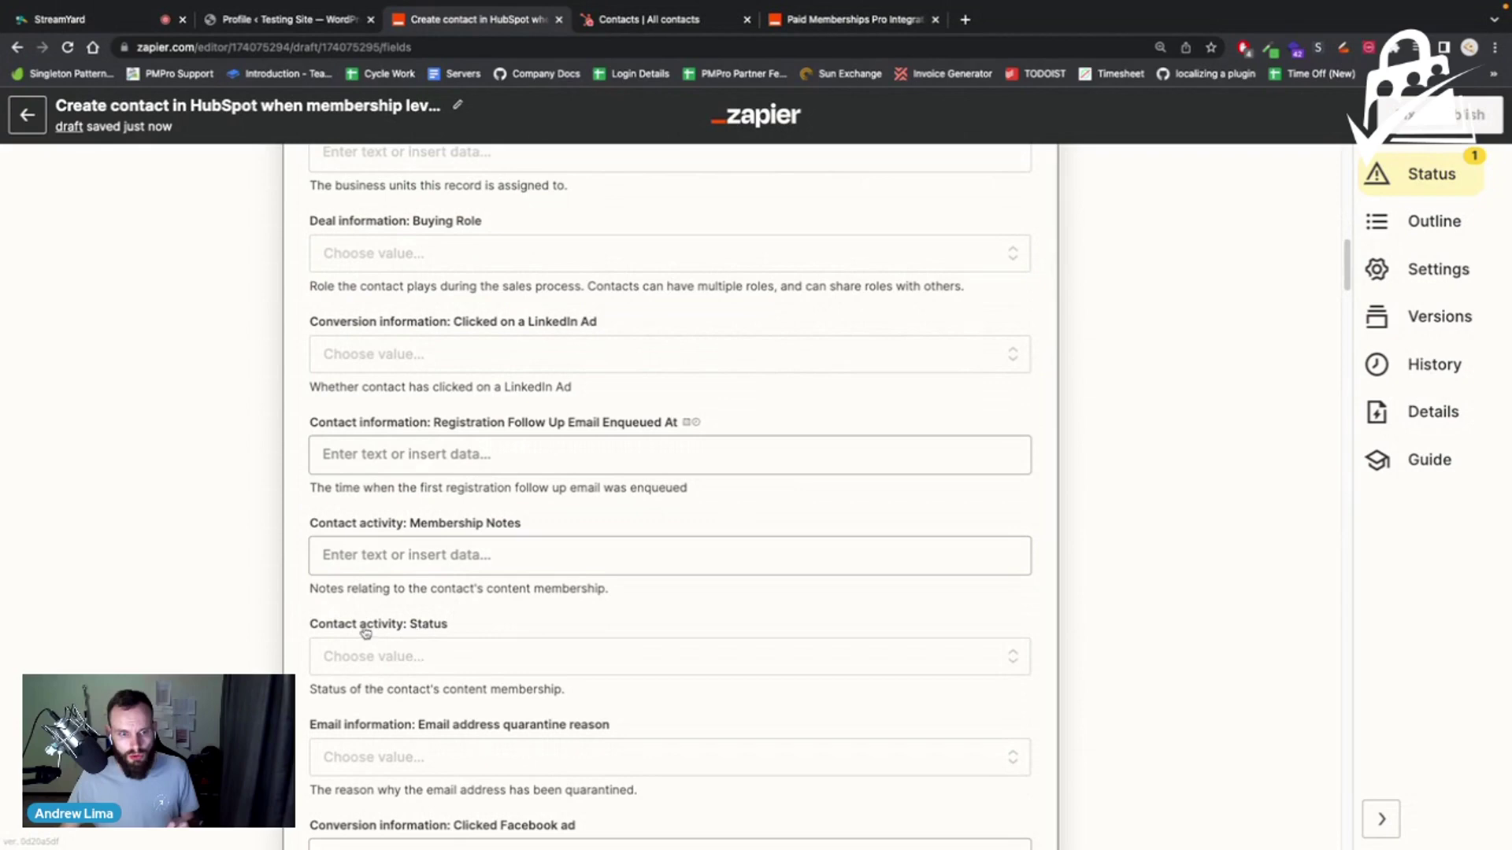
scroll(580, 617, "up", 5)
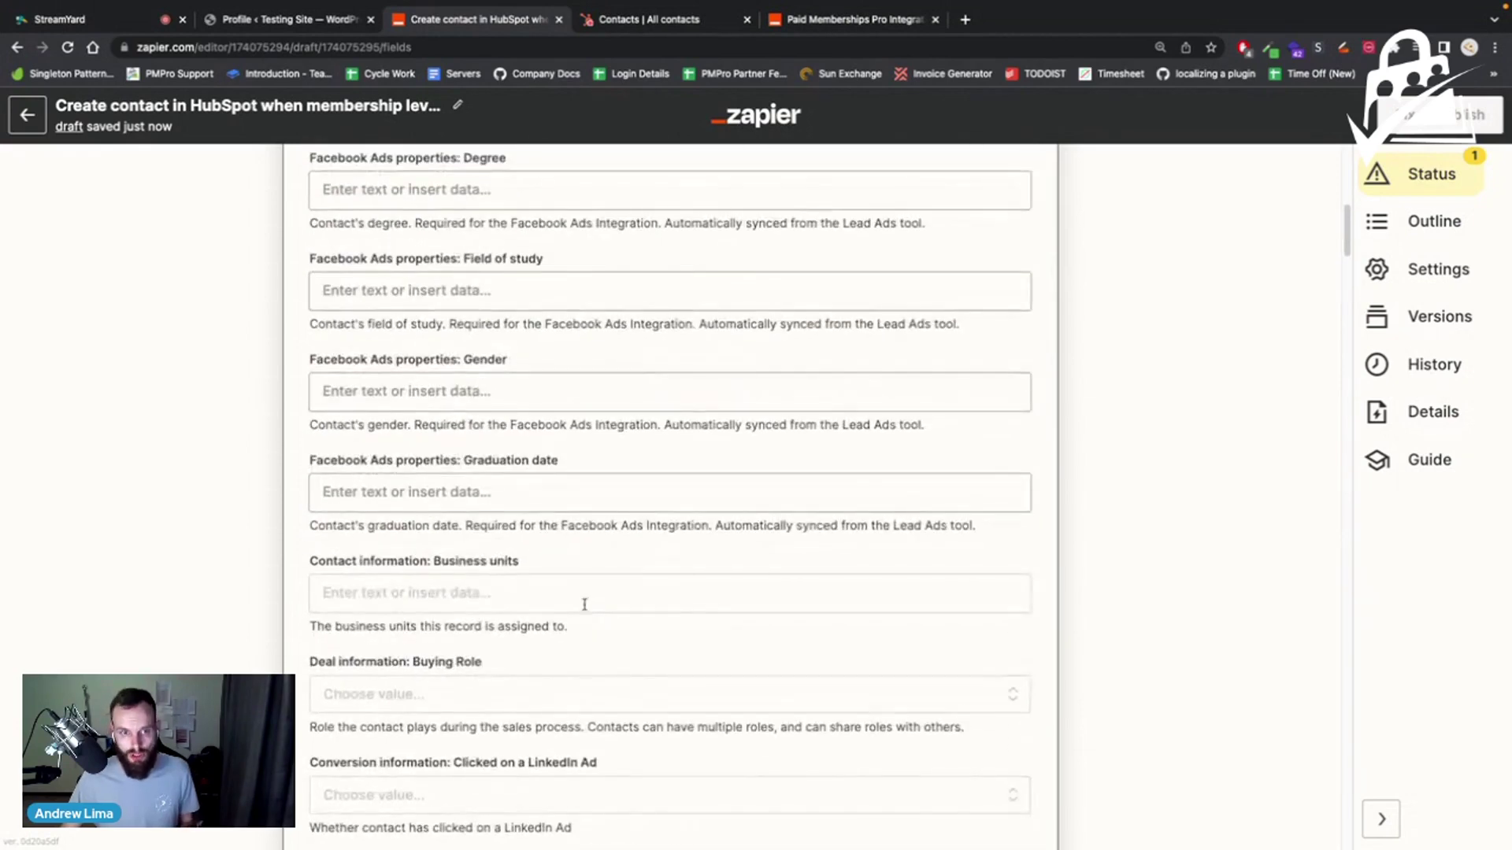
scroll(584, 603, "up", 3)
scroll(584, 601, "down", 7)
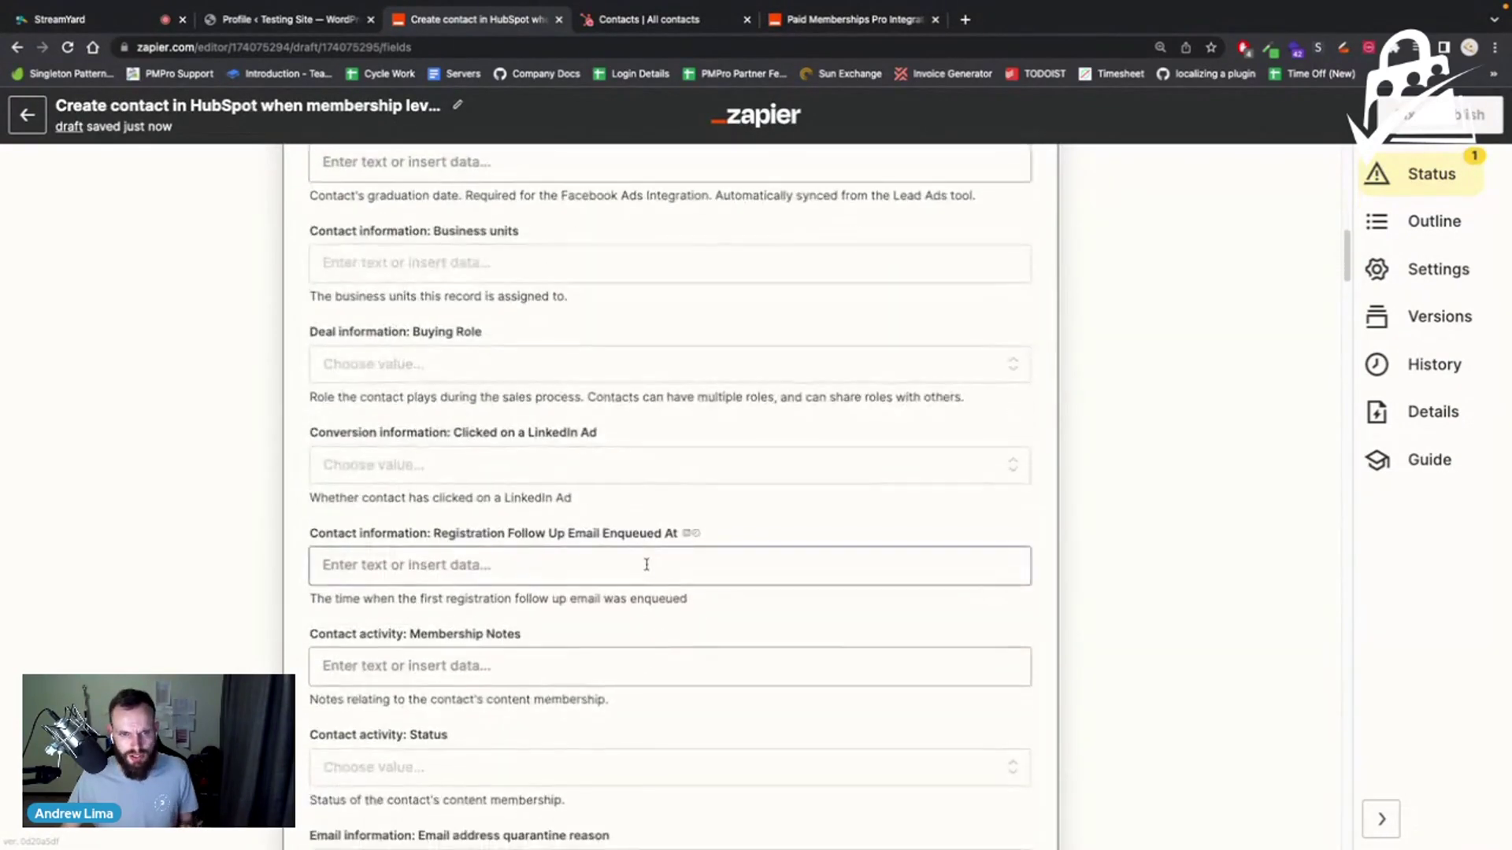
scroll(646, 564, "down", 4)
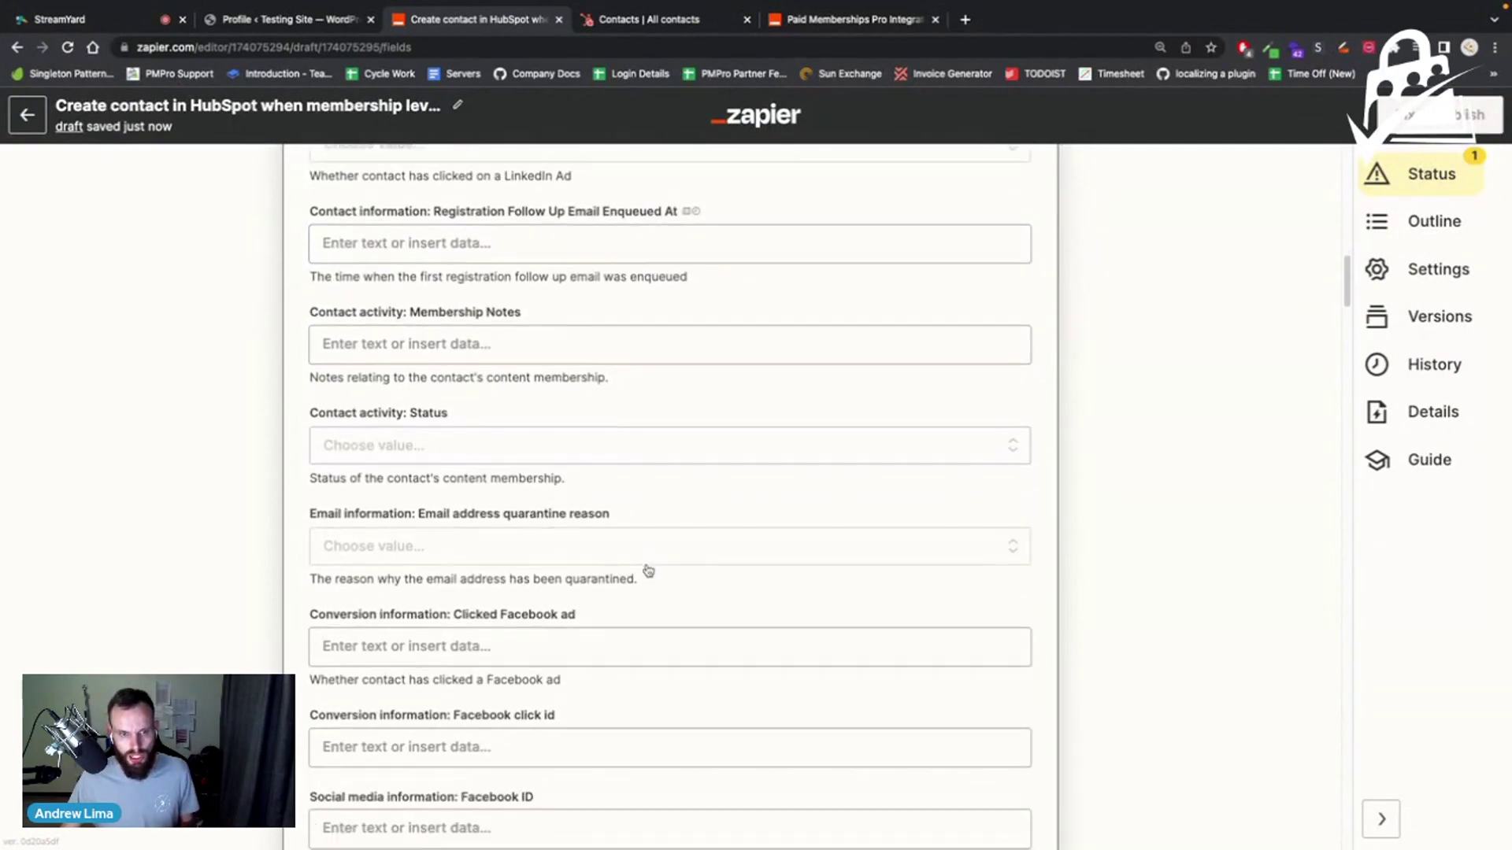
scroll(648, 570, "down", 1)
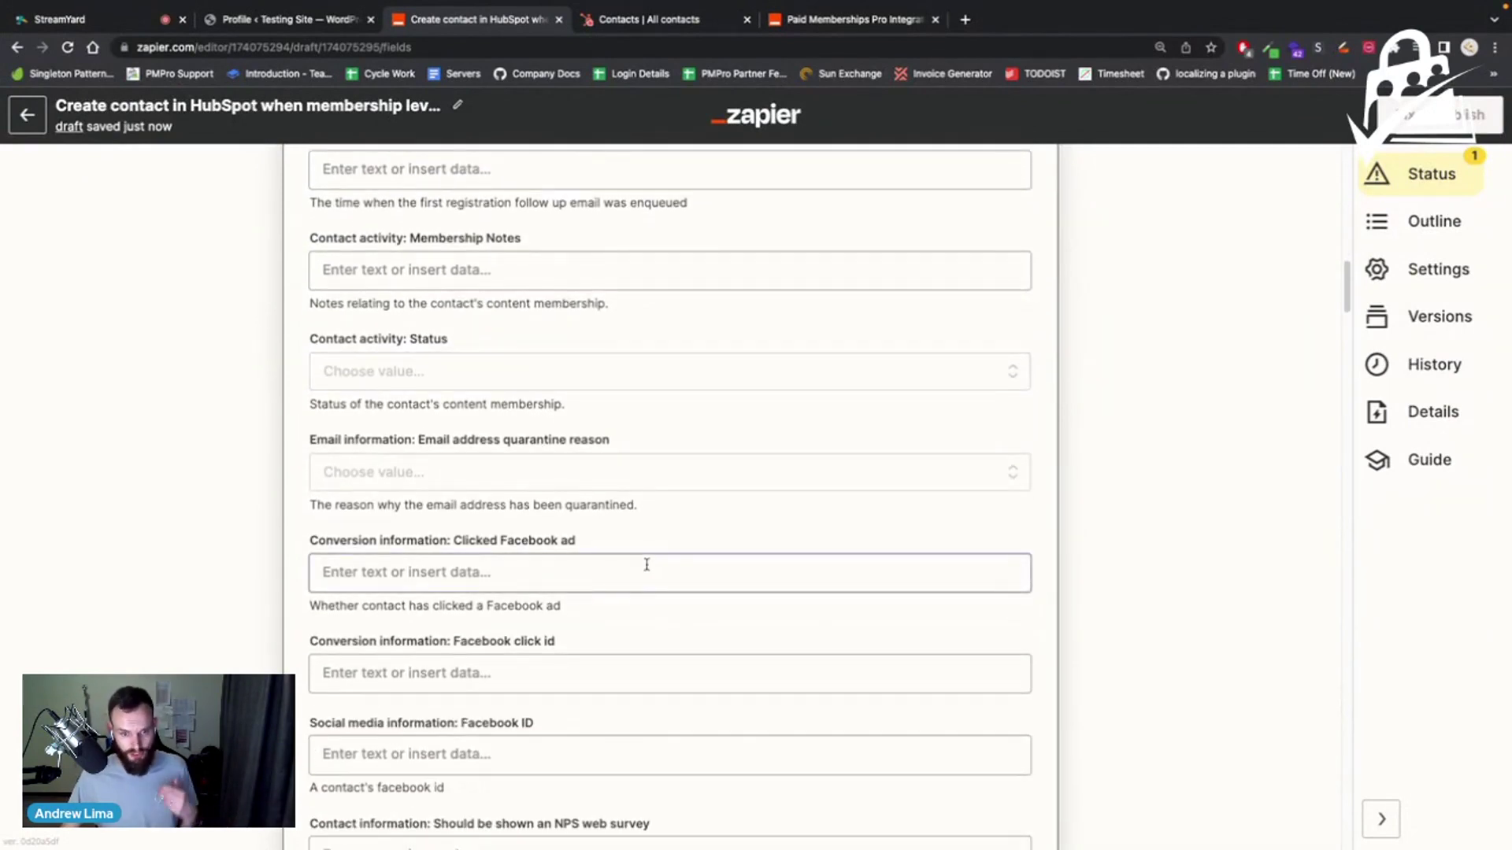
scroll(647, 563, "down", 4)
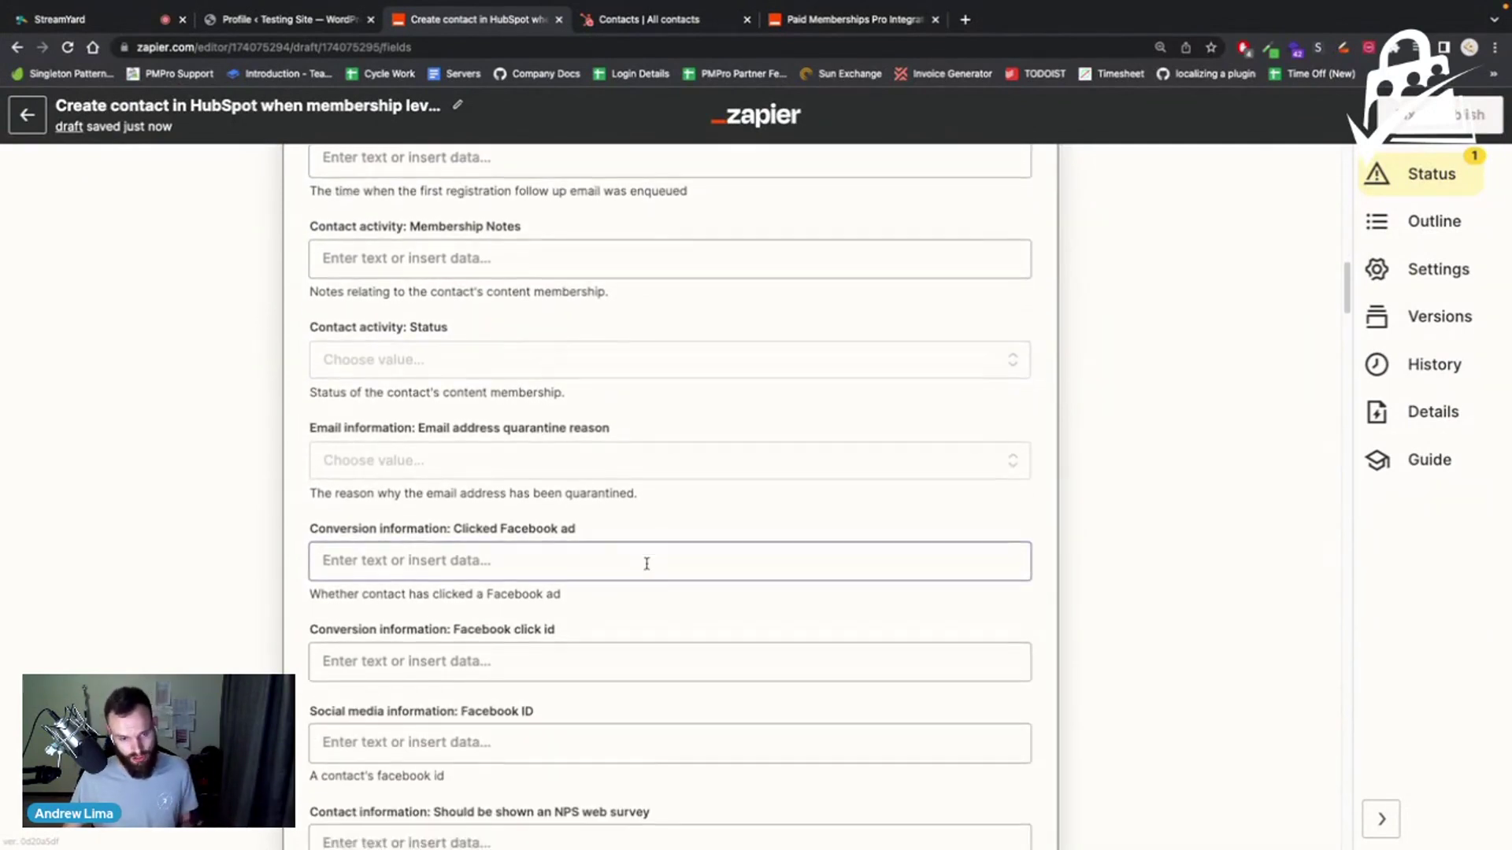
scroll(646, 564, "down", 10)
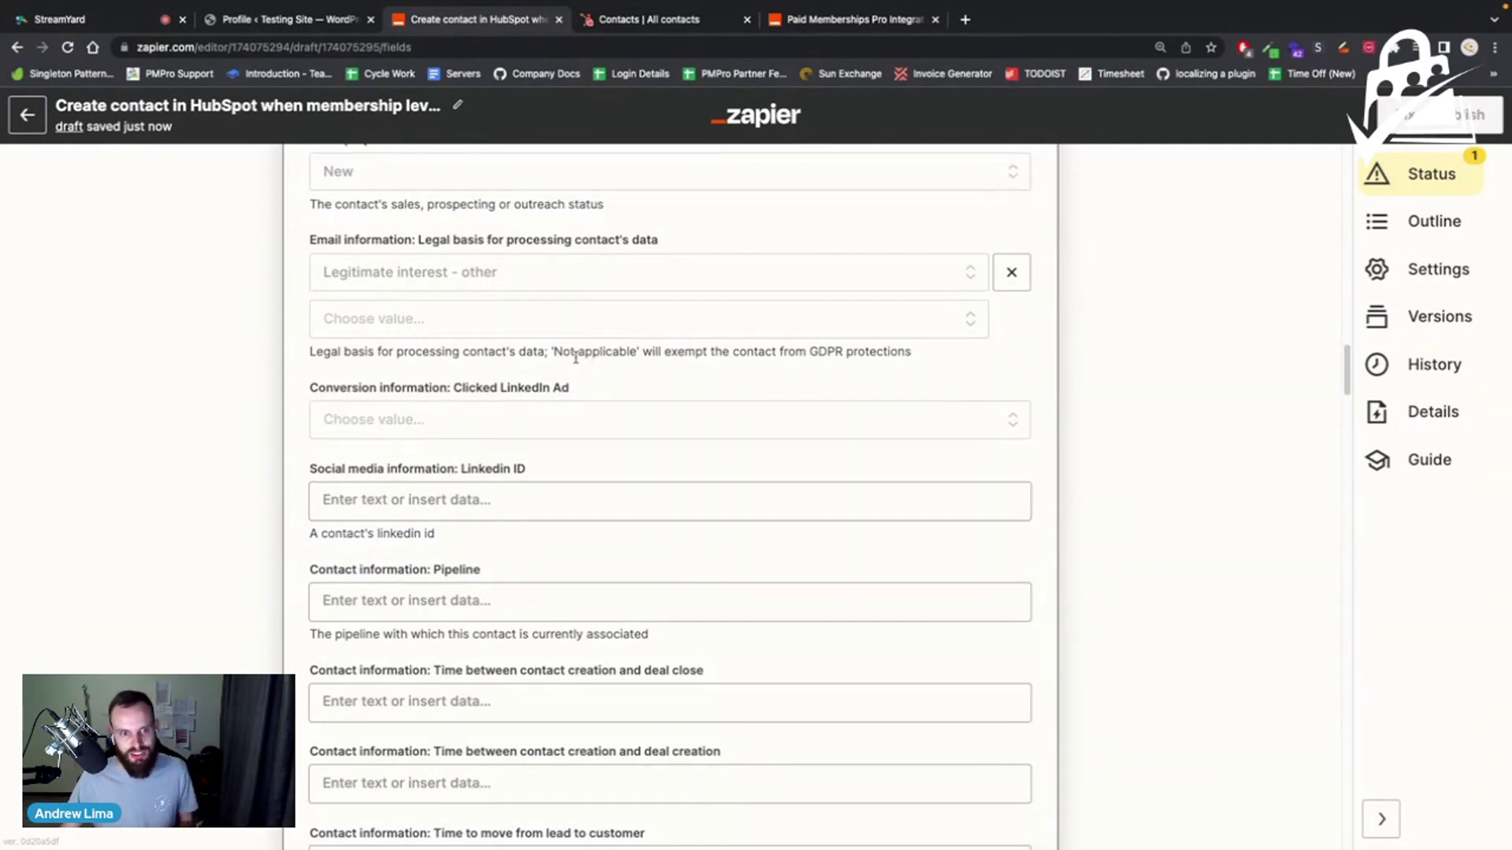
scroll(575, 359, "down", 2)
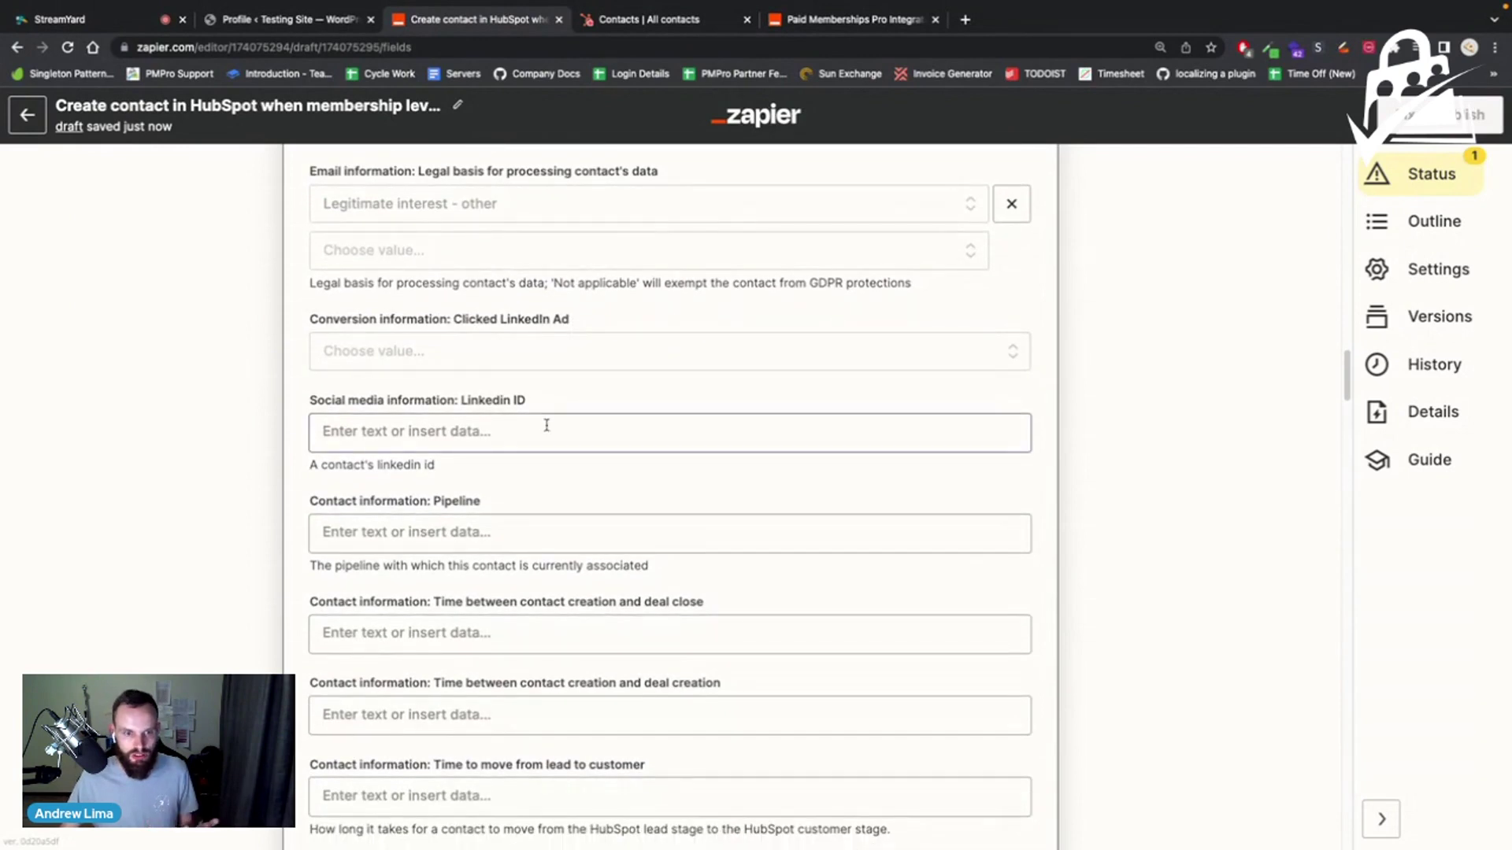
scroll(504, 575, "down", 15)
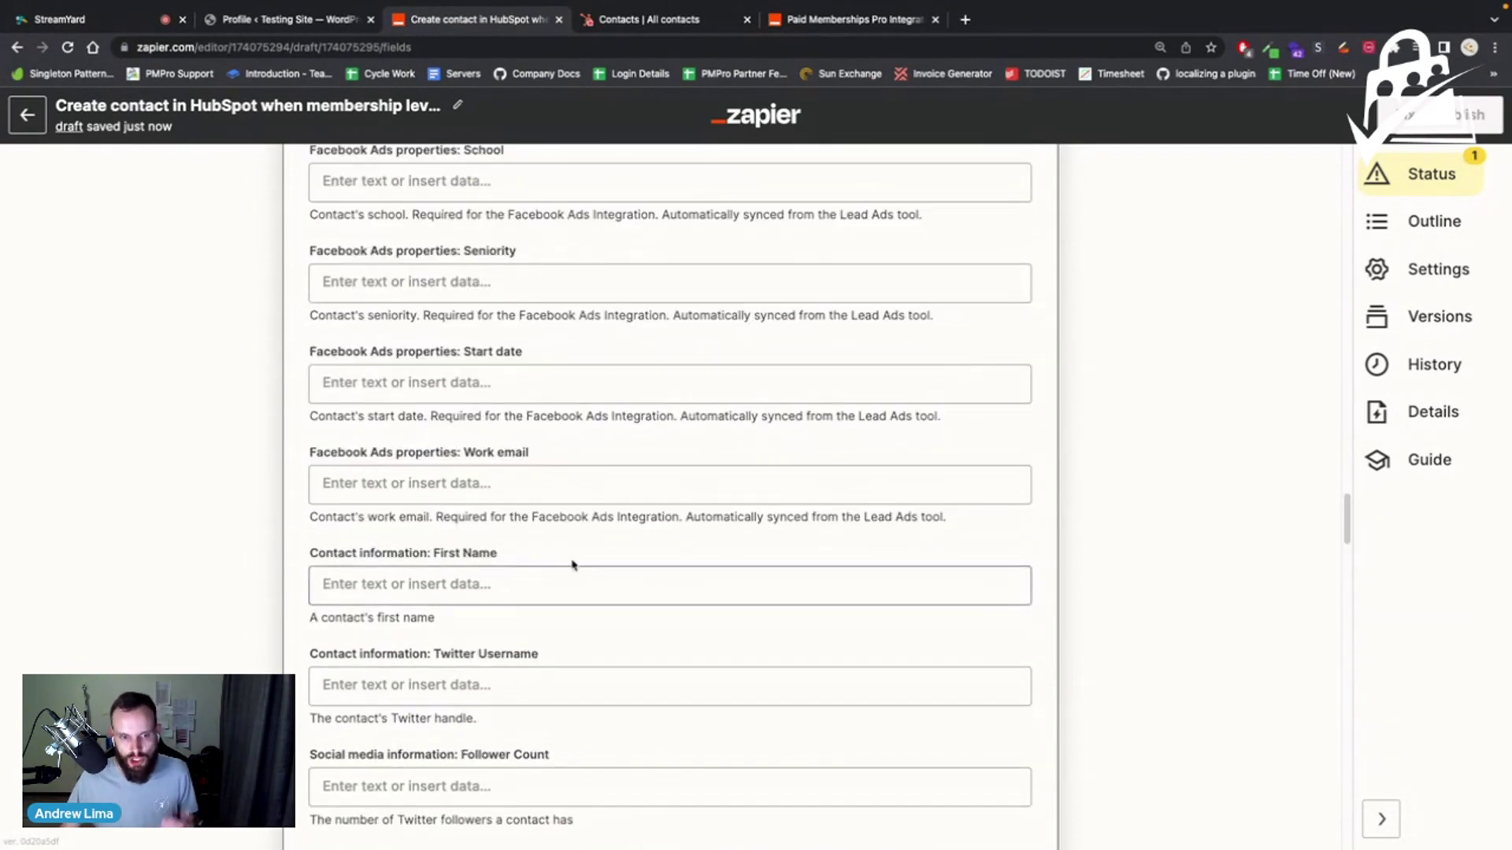
scroll(754, 549, "down", 10)
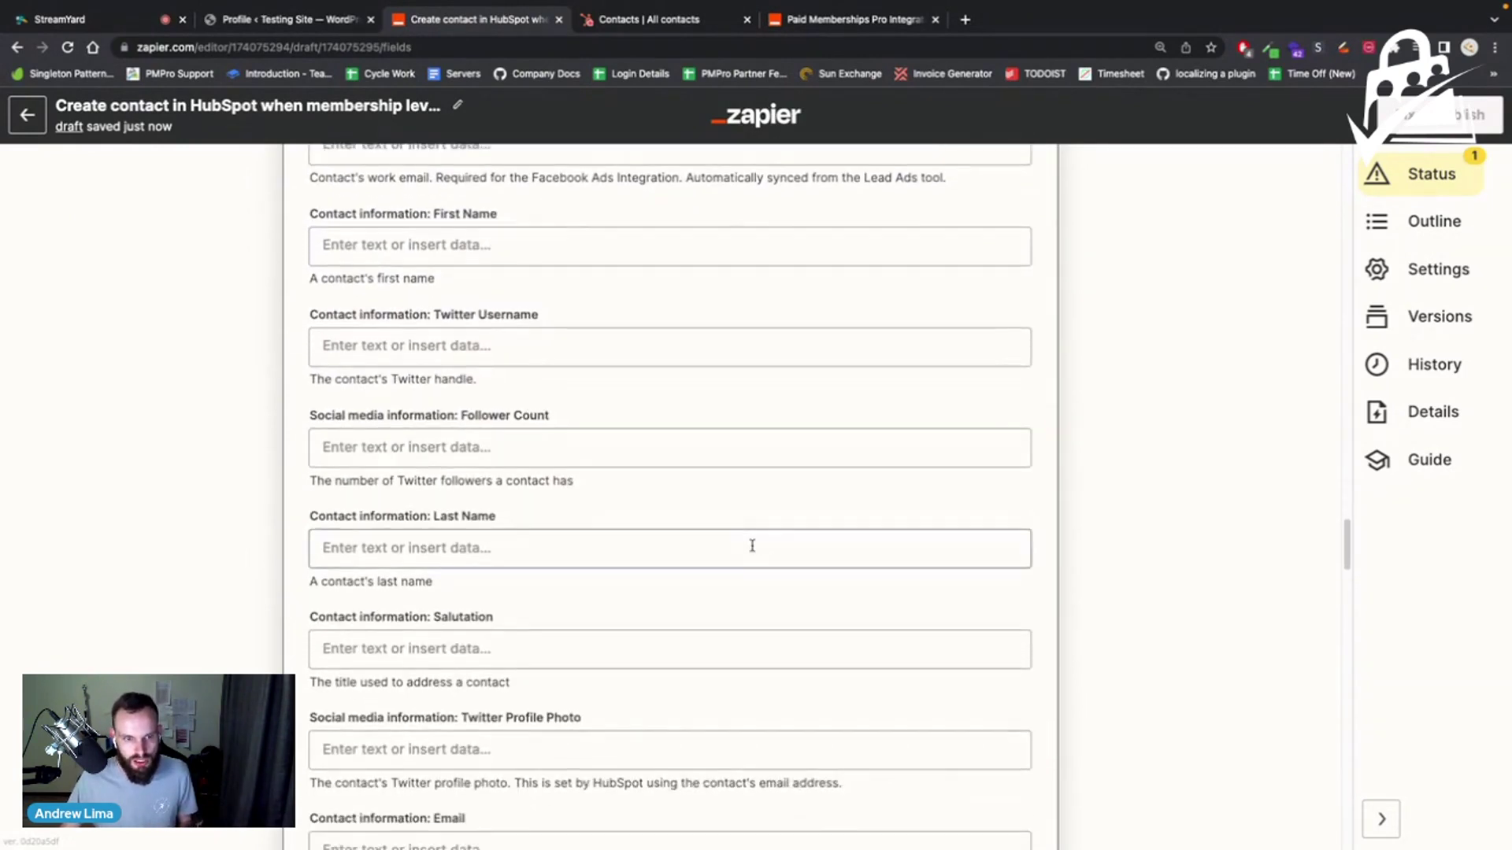
scroll(752, 545, "down", 4)
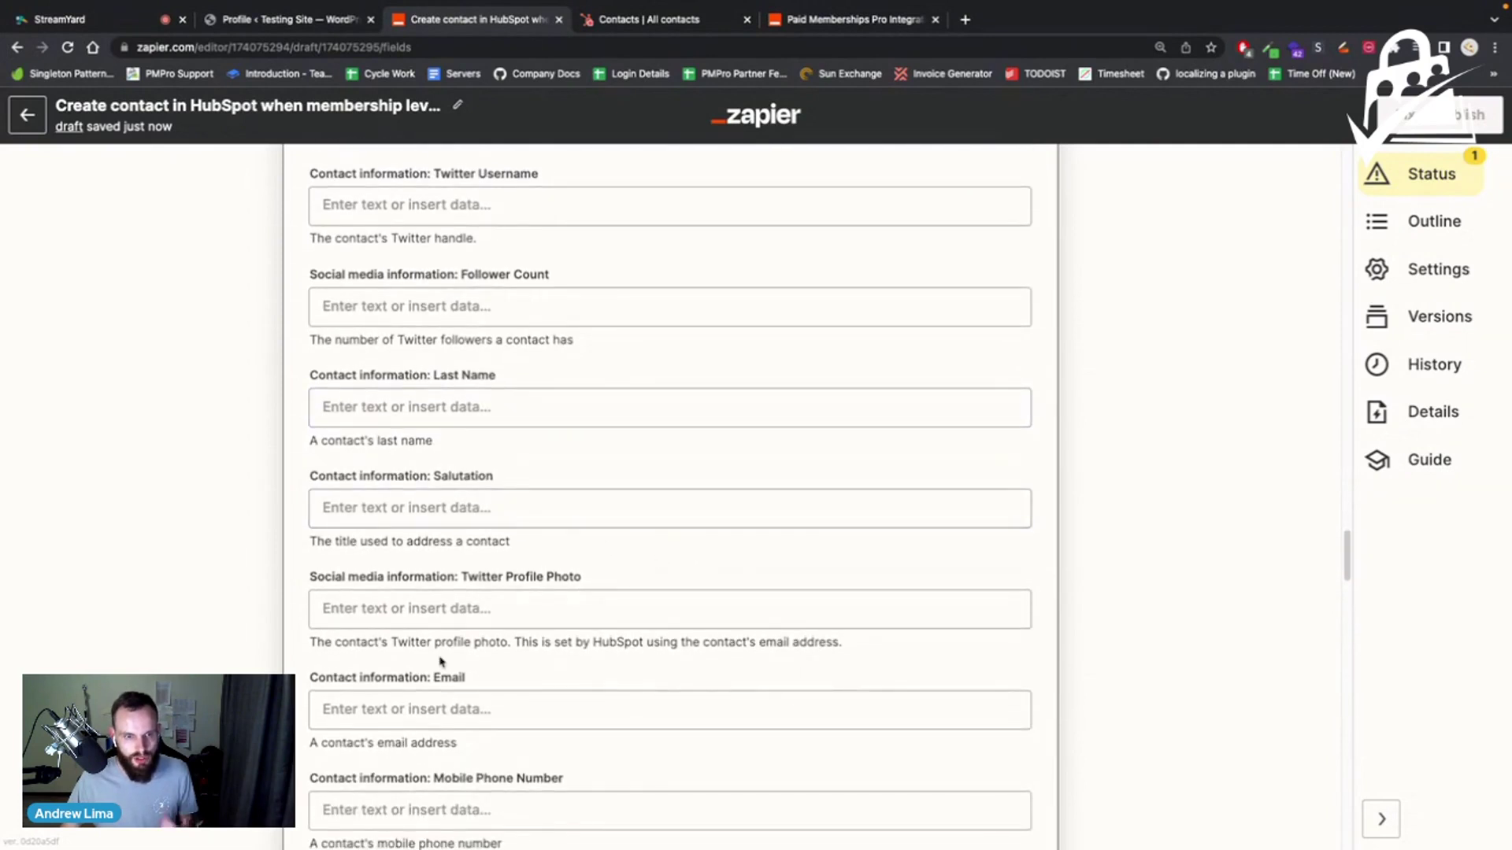
scroll(443, 707, "down", 3)
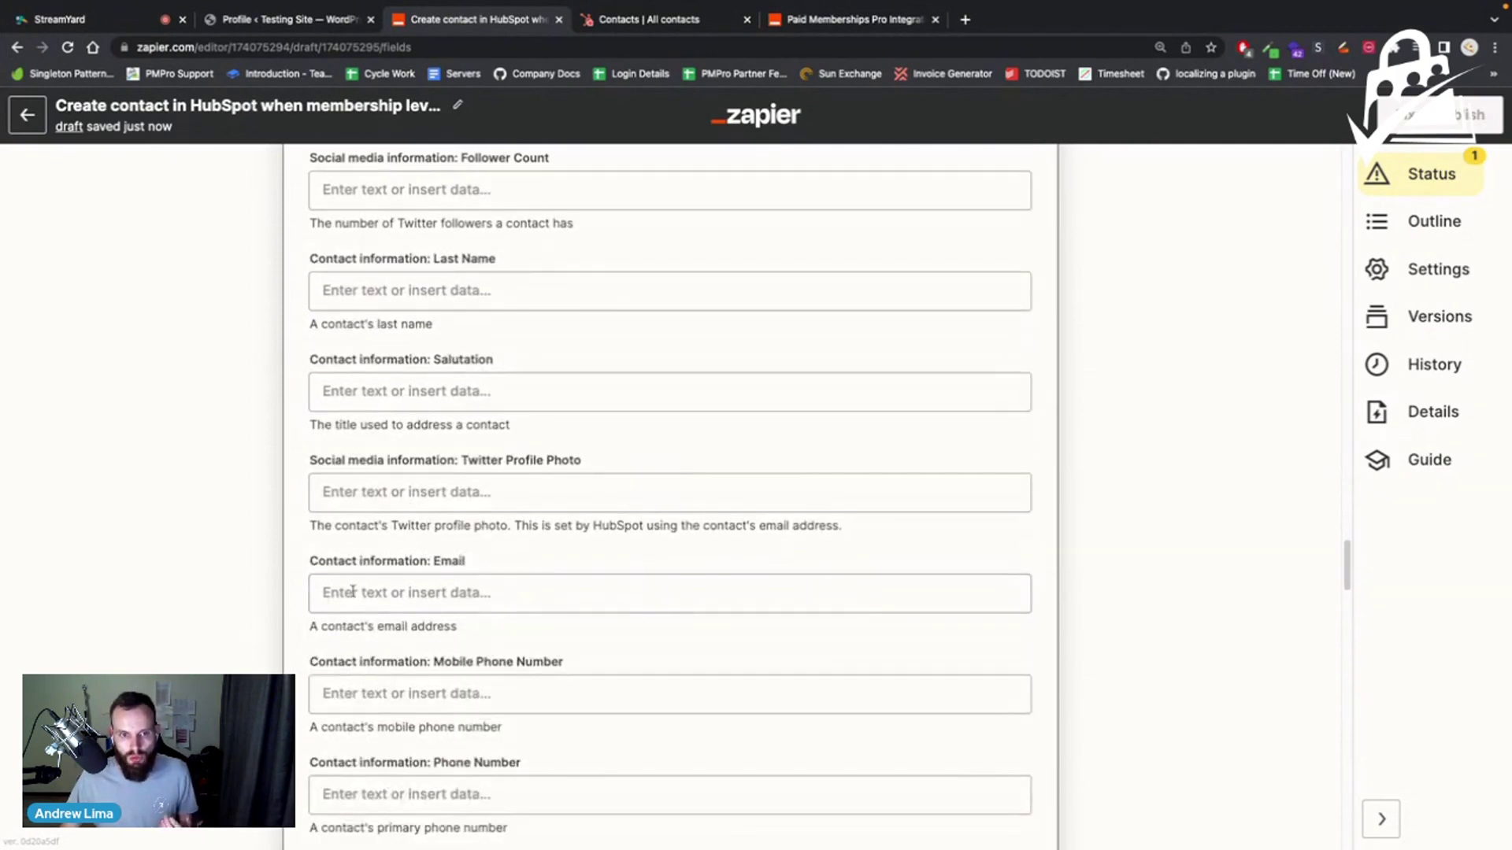
Step: Map the trigger's User Email value to the Contact information: Email field, choosing it from the full list of available trigger data
left_click(352, 591)
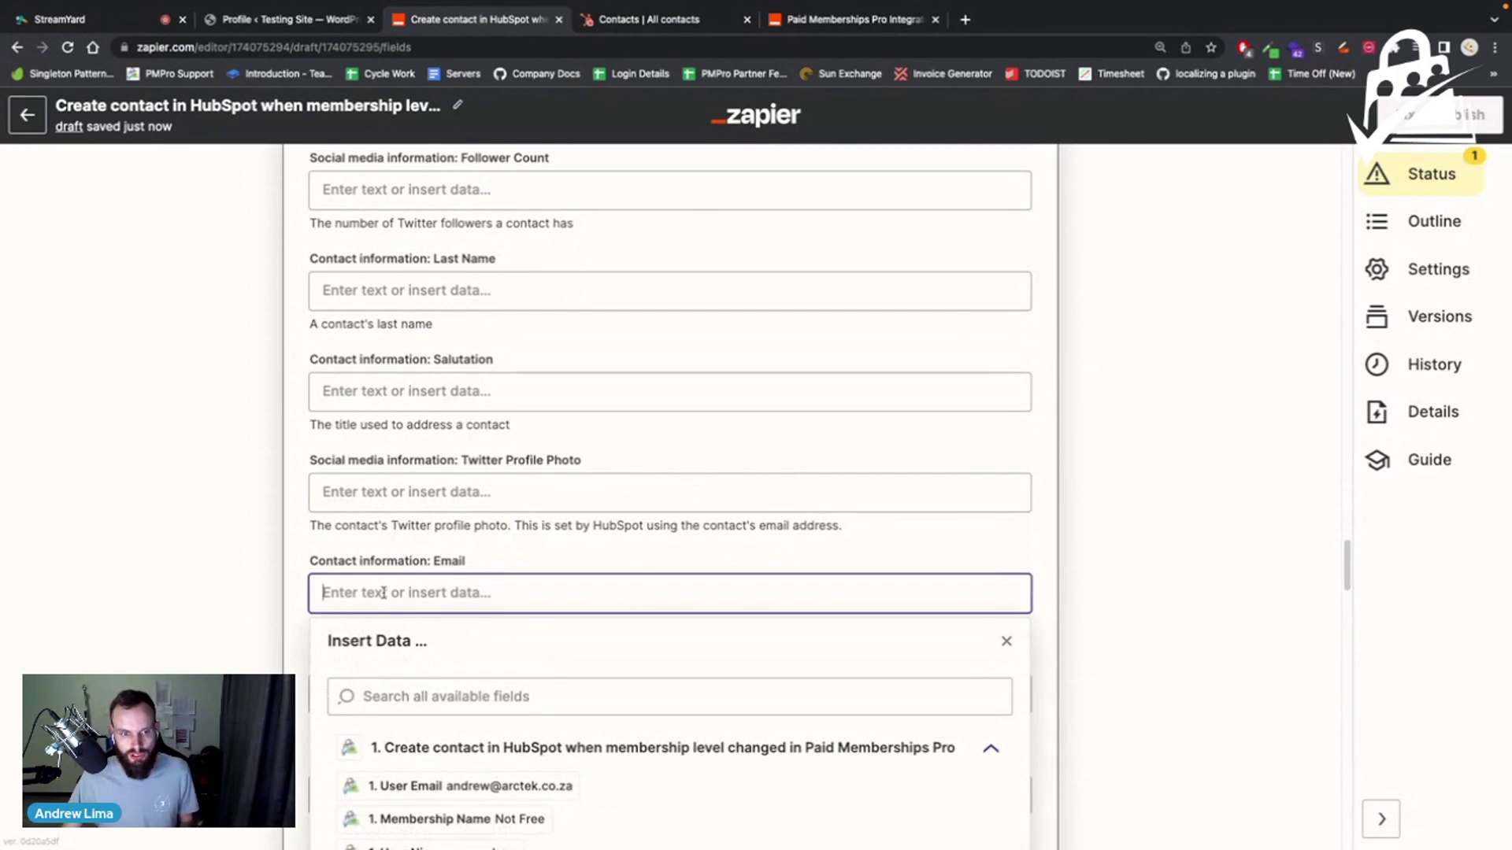
scroll(583, 547, "down", 5)
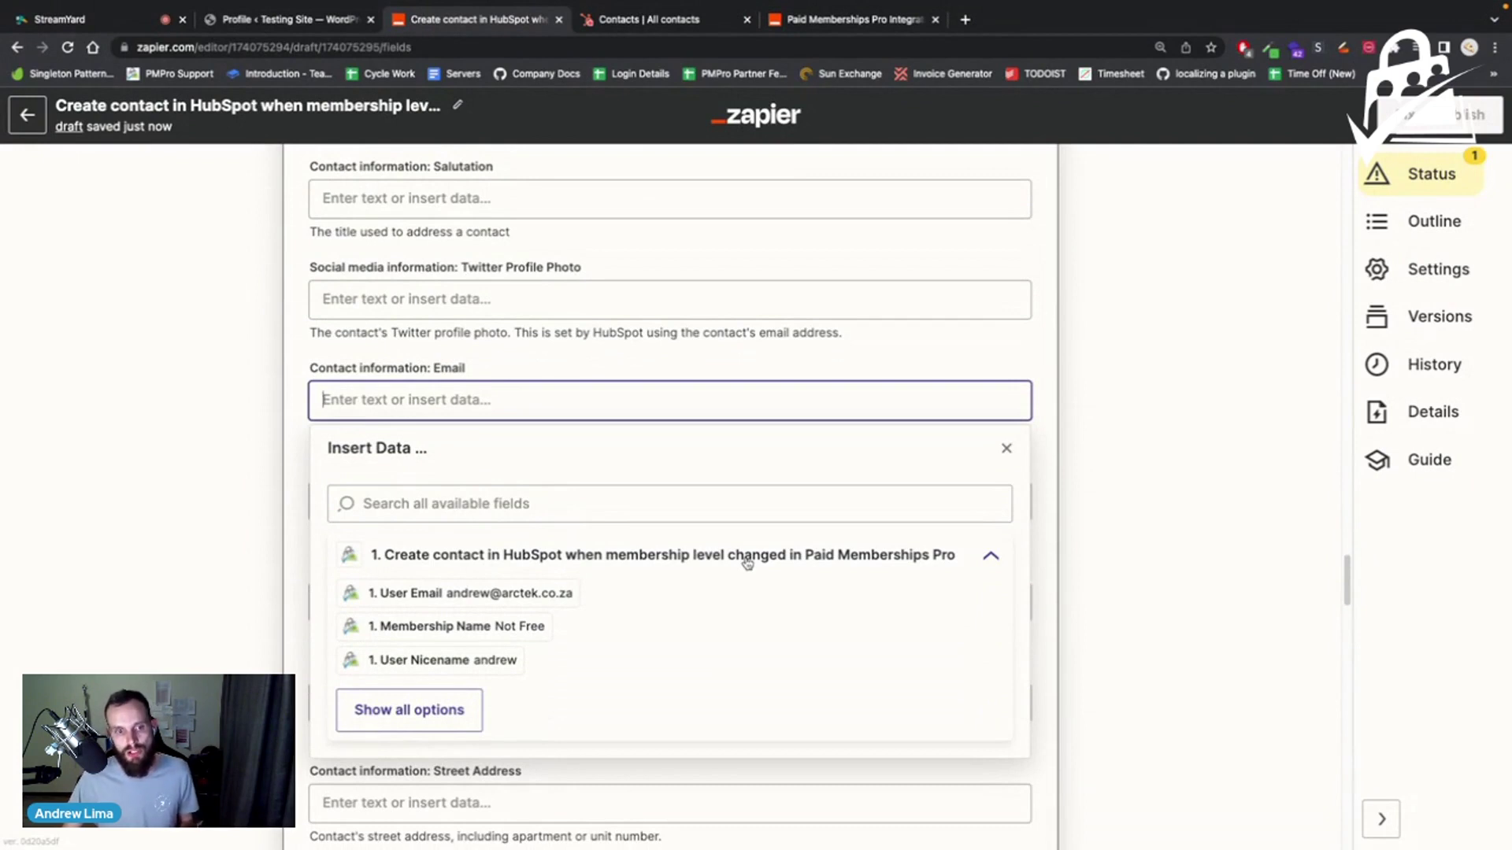
left_click(473, 709)
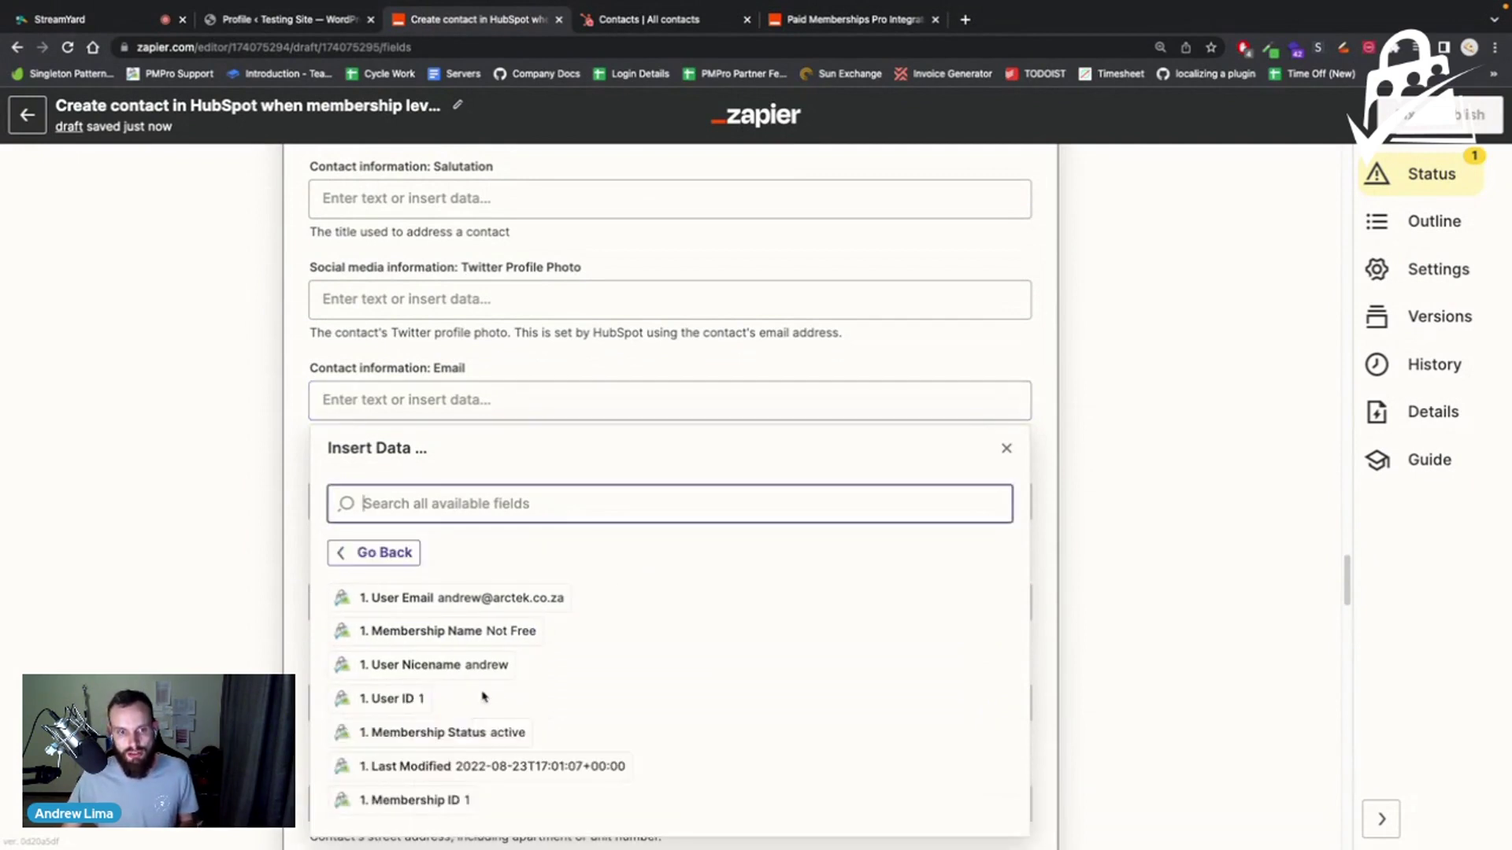
scroll(483, 696, "down", 2)
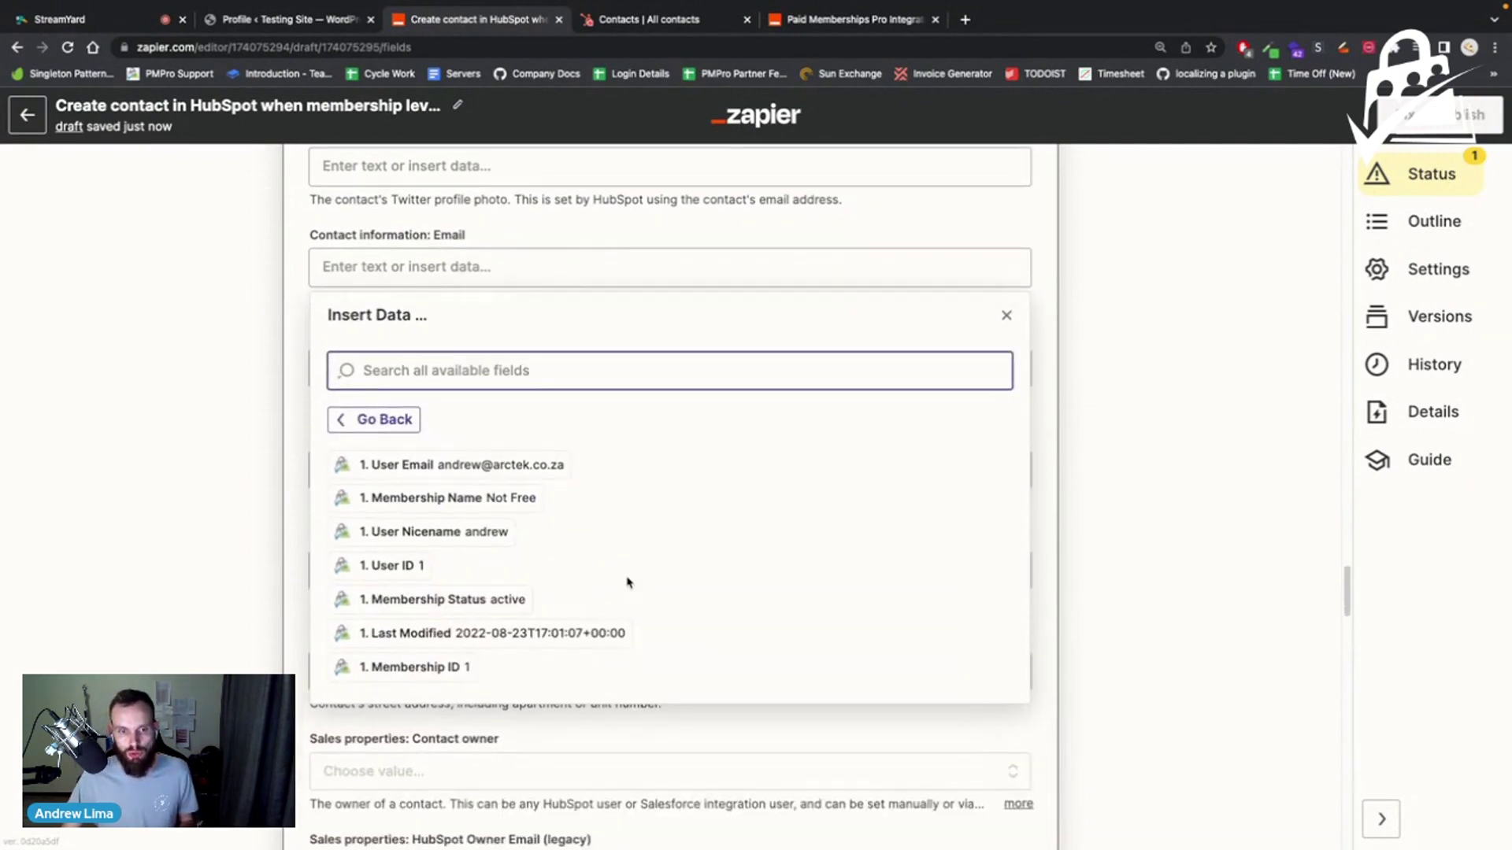
left_click(510, 477)
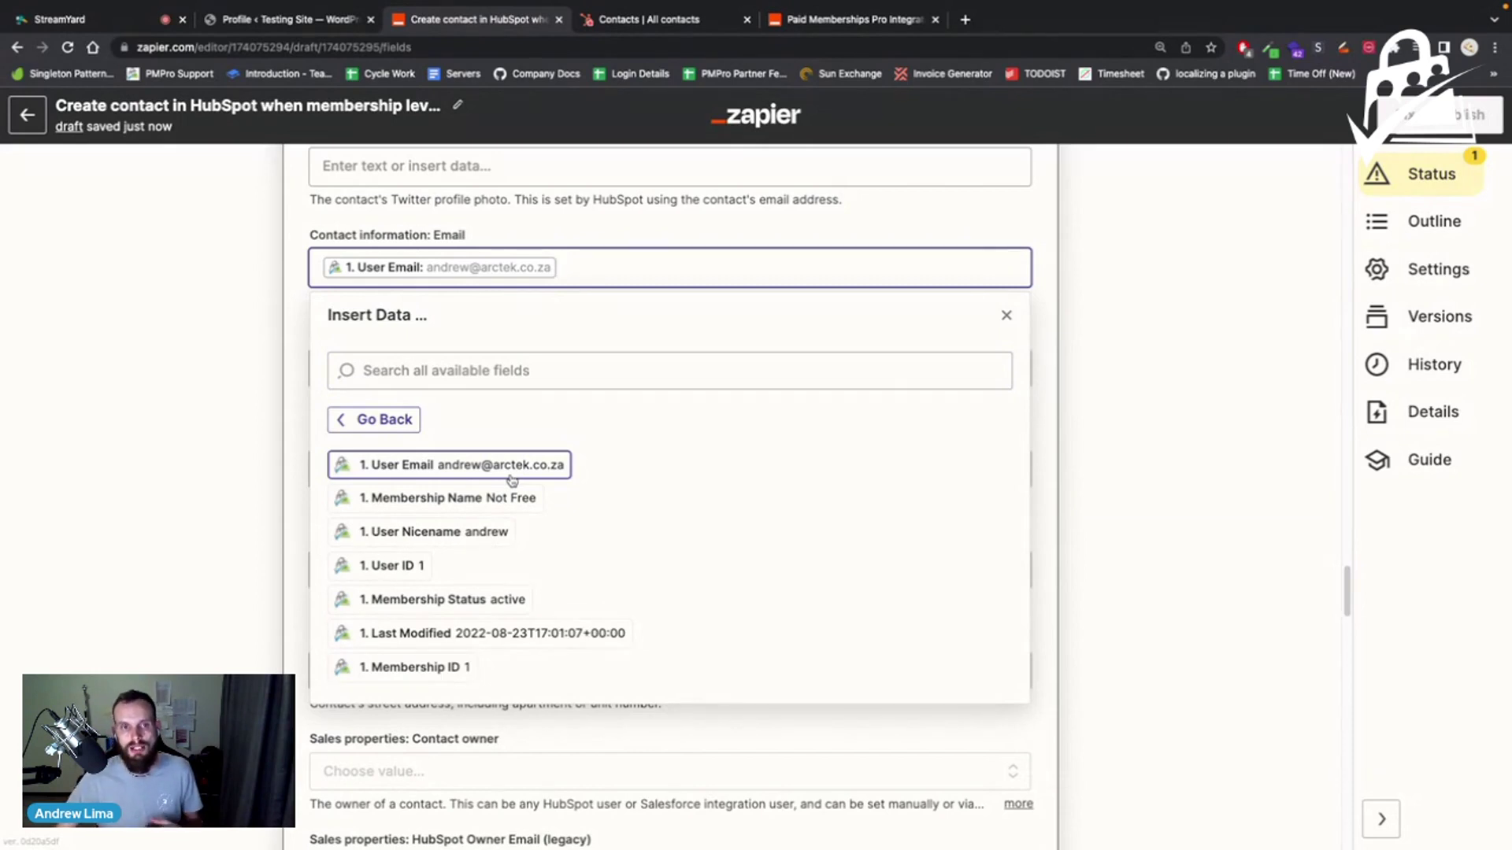
left_click(225, 362)
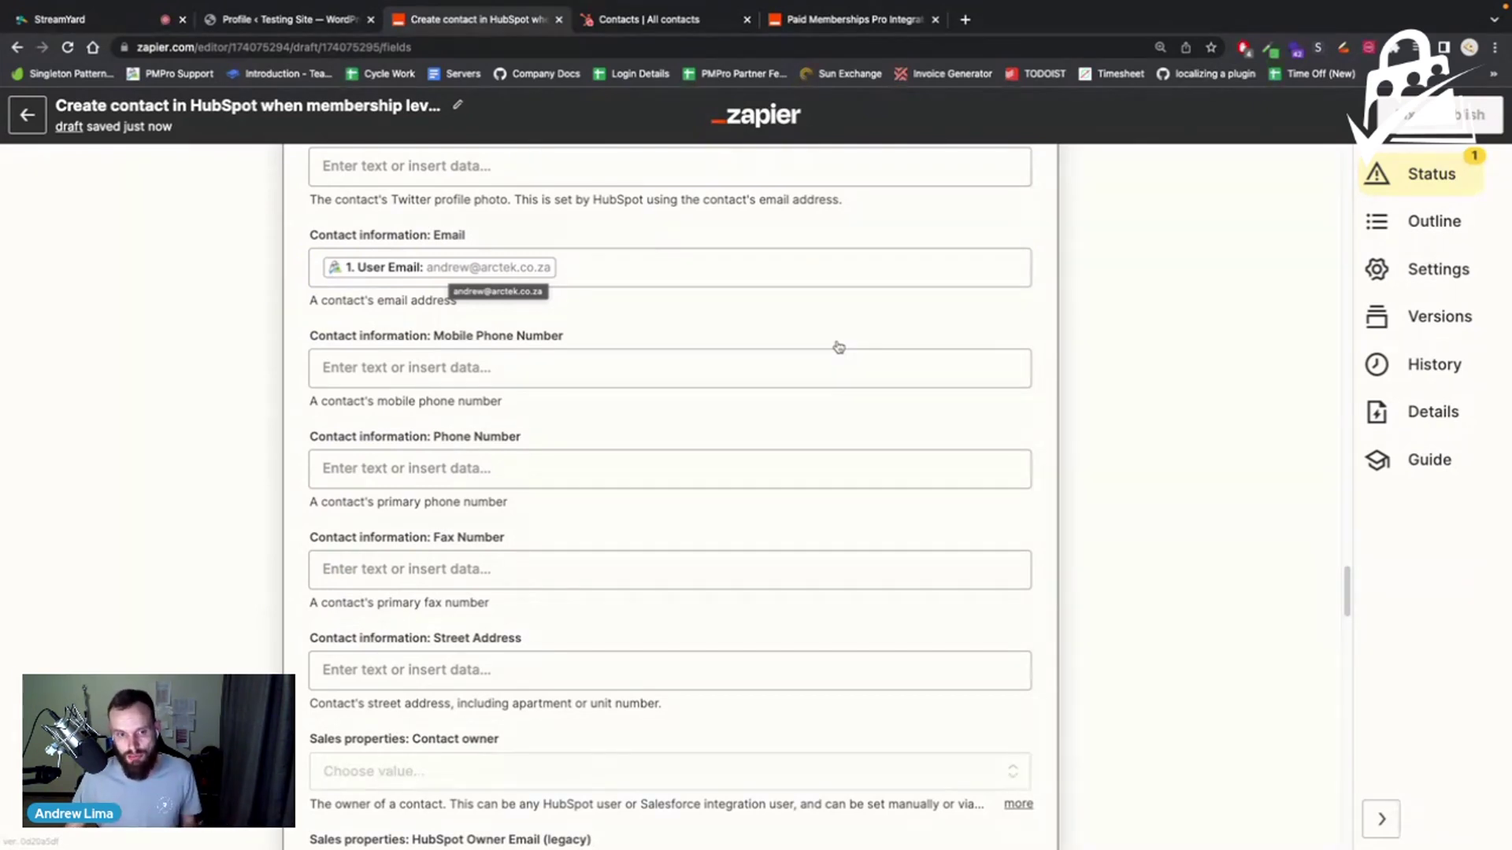
Step: Finish the action setup, review the contact data prepared for the test, and run the action test to send the contact to HubSpot
scroll(840, 347, "down", 2)
scroll(837, 344, "down", 15)
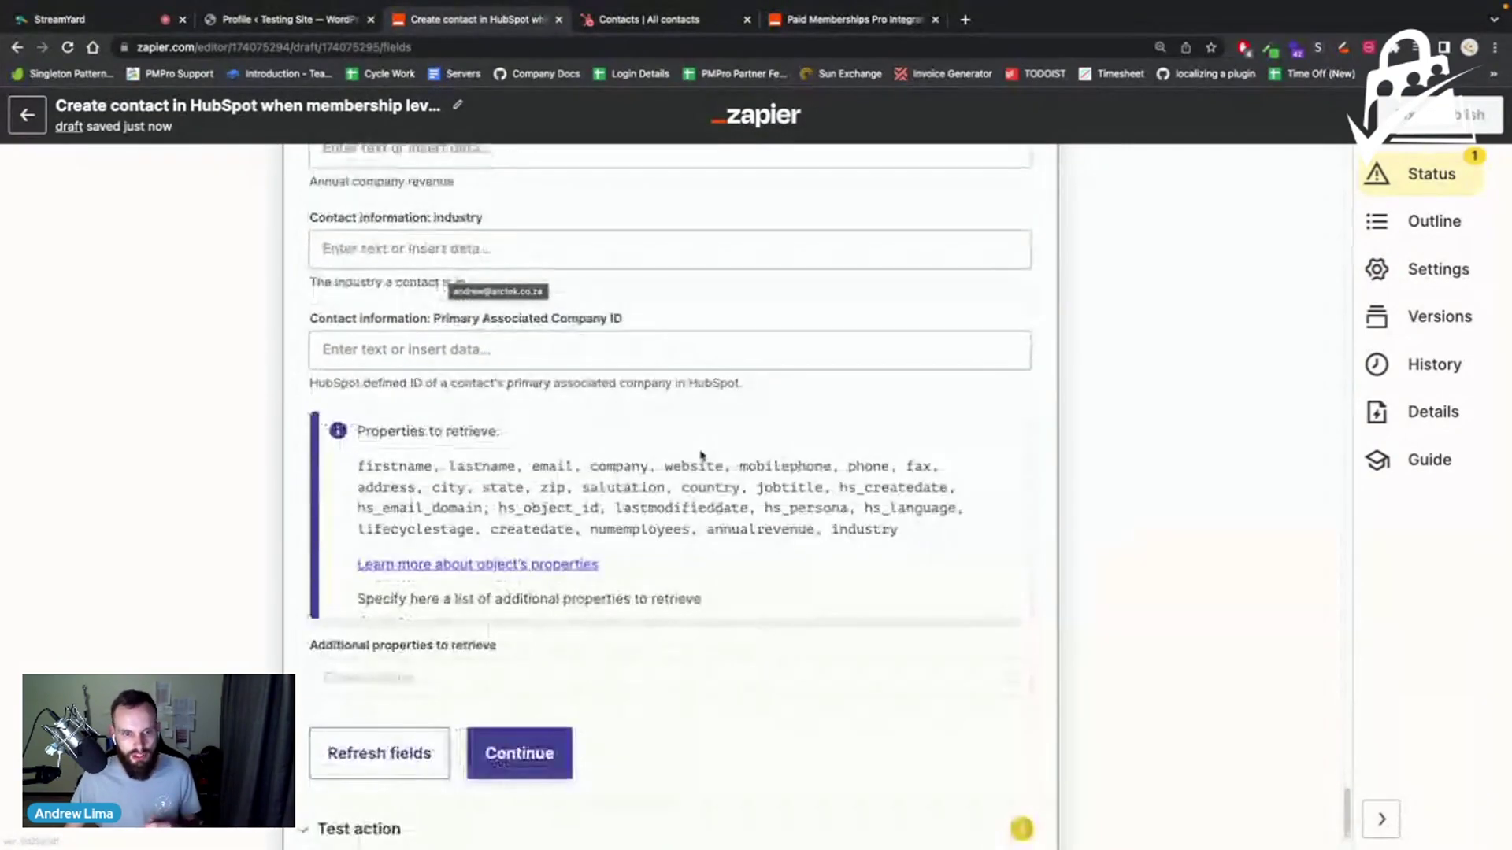
scroll(700, 460, "down", 2)
left_click(542, 655)
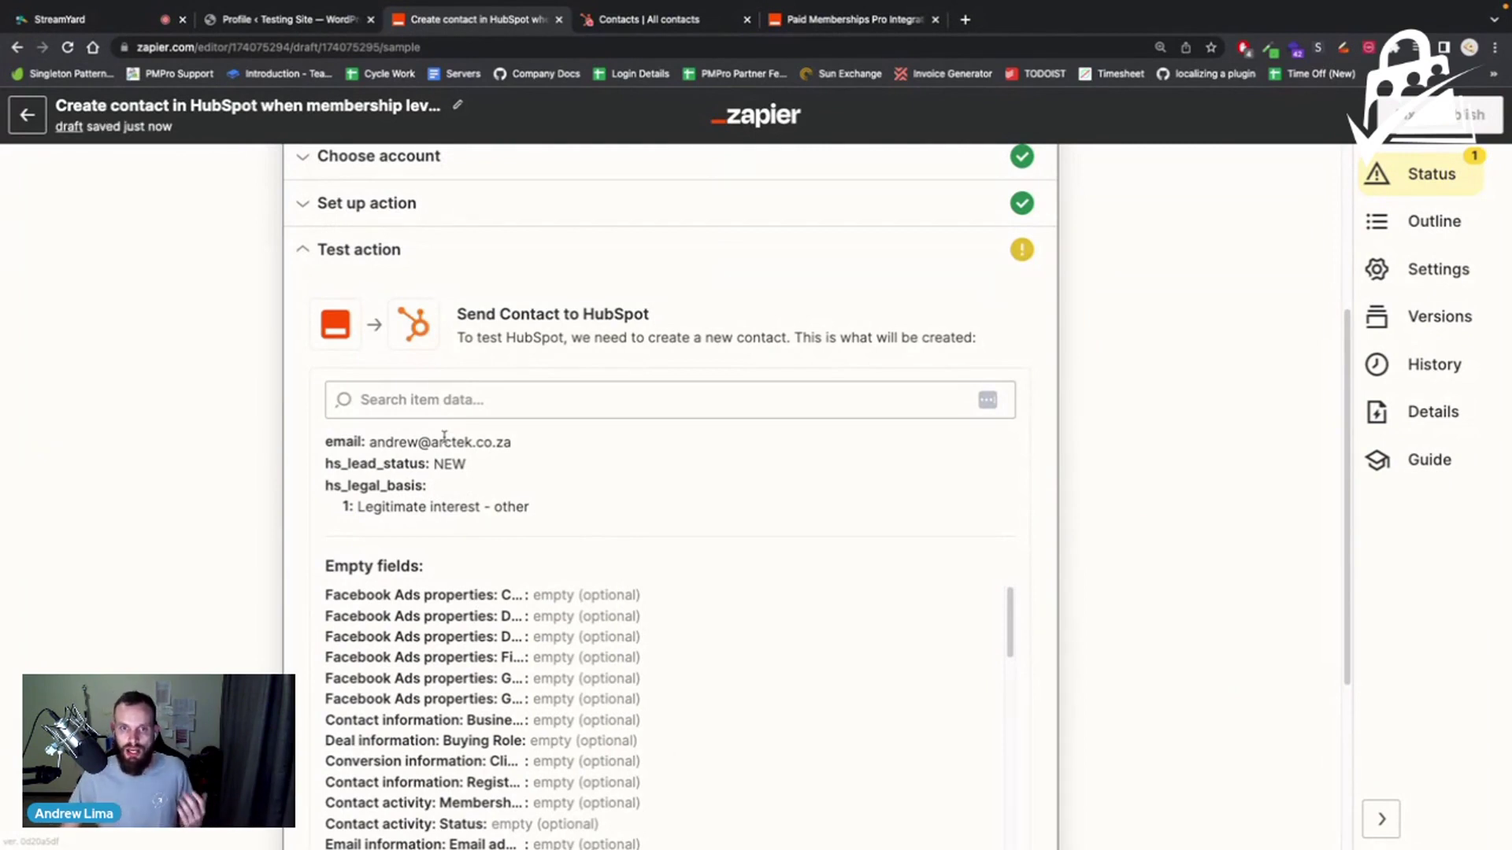
scroll(617, 457, "down", 3)
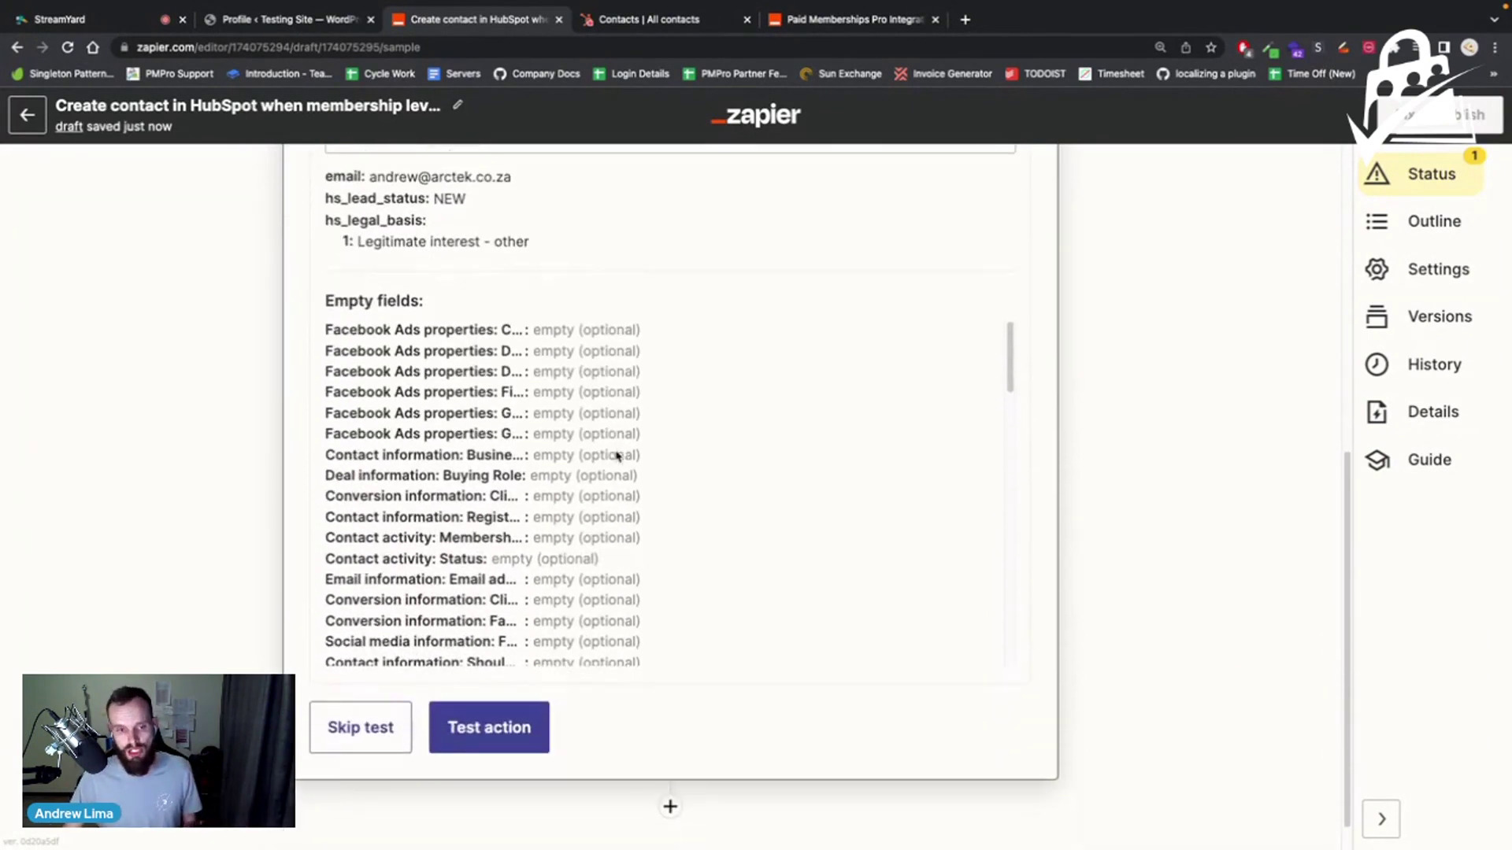
left_click(517, 744)
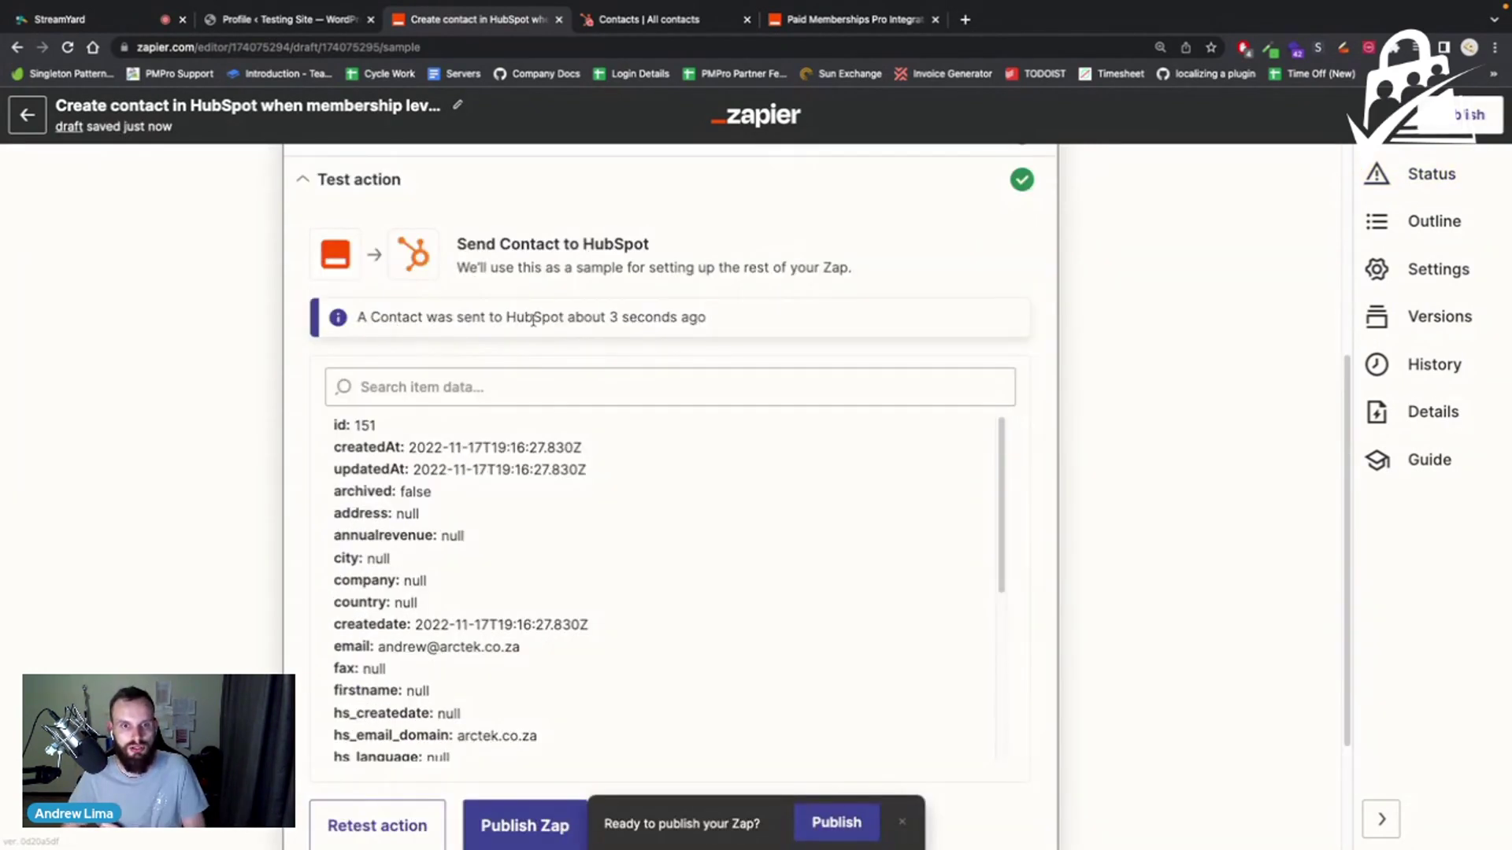
Step: Switch to HubSpot, reload the All contacts list, and examine the test contact's details across all columns through Create Date
left_click(660, 31)
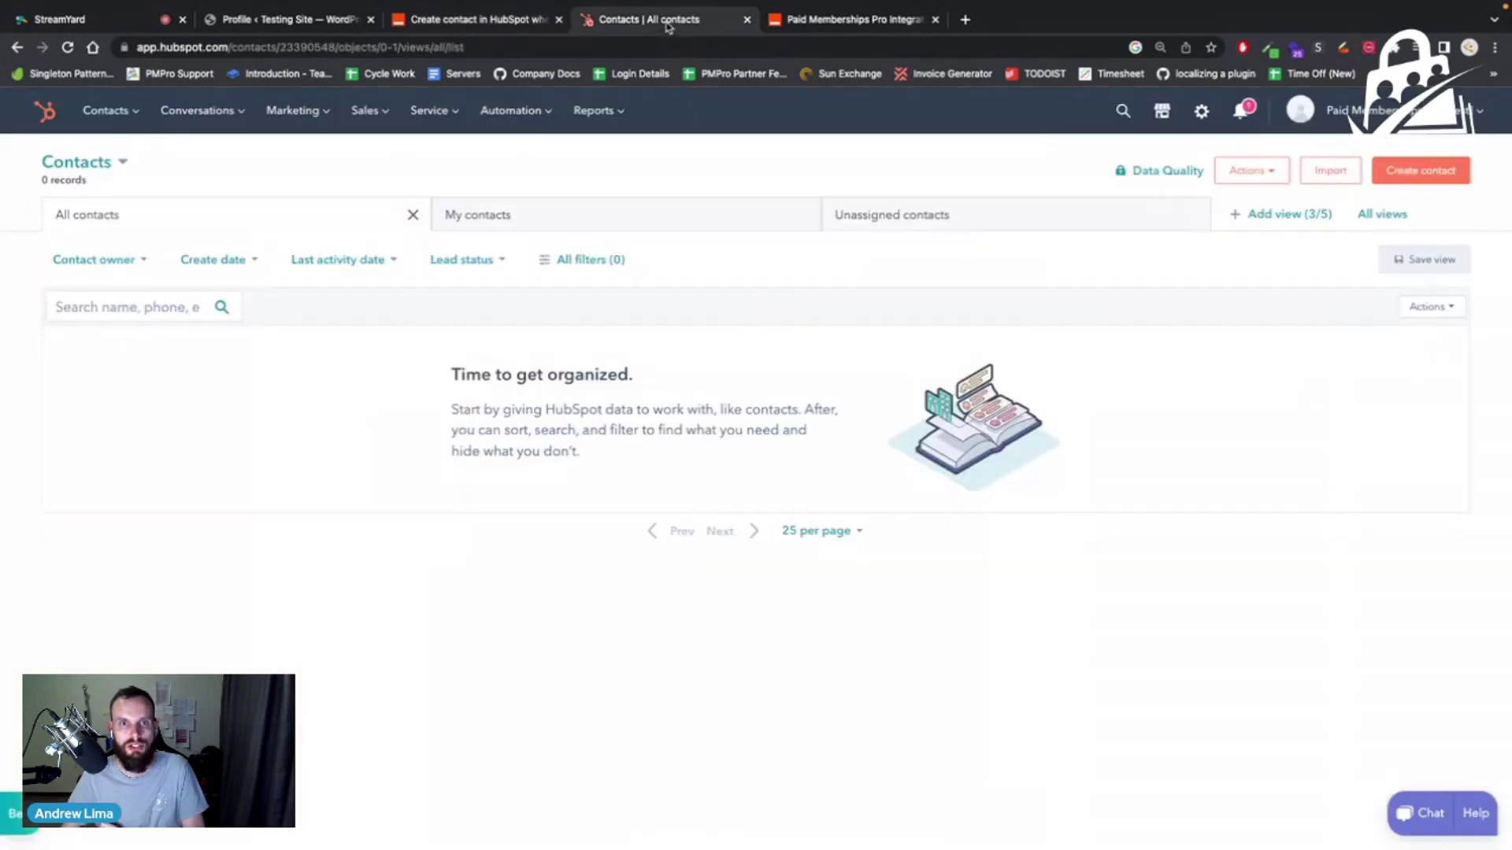
left_click(67, 47)
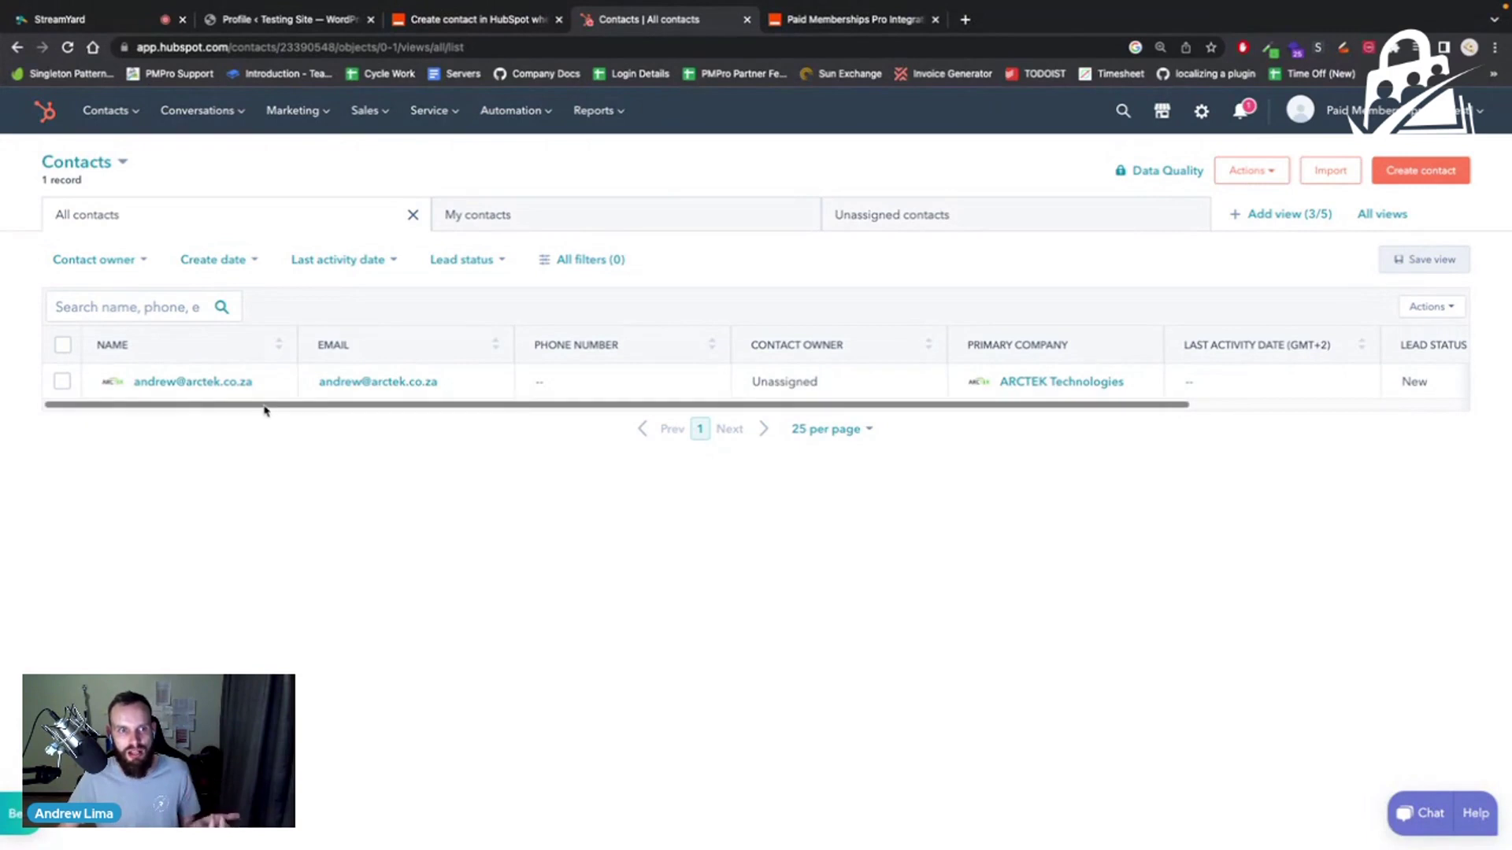
left_click_drag(268, 406, 399, 408)
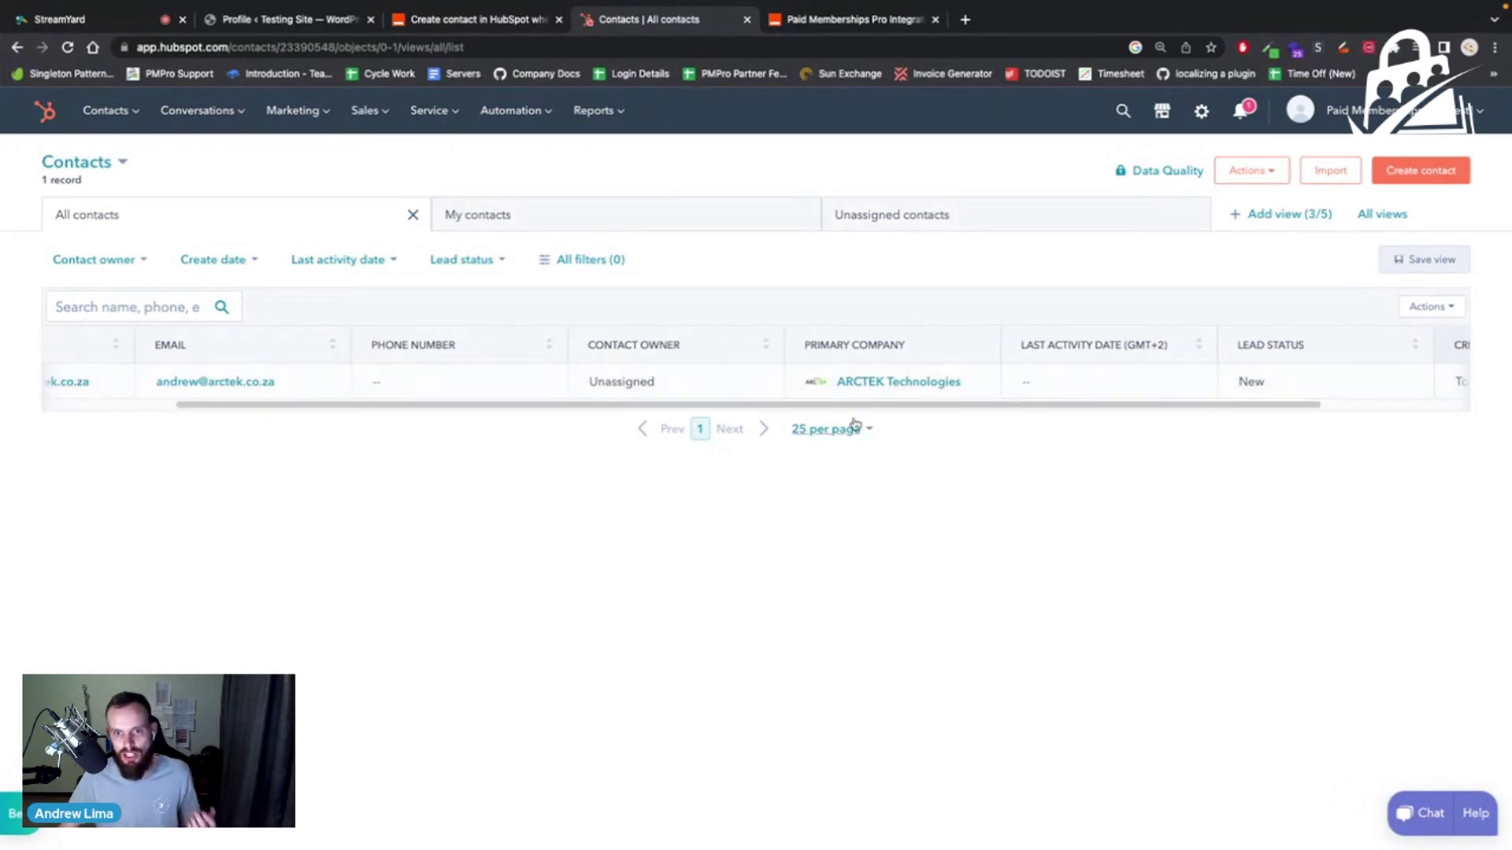
left_click_drag(955, 411, 1154, 411)
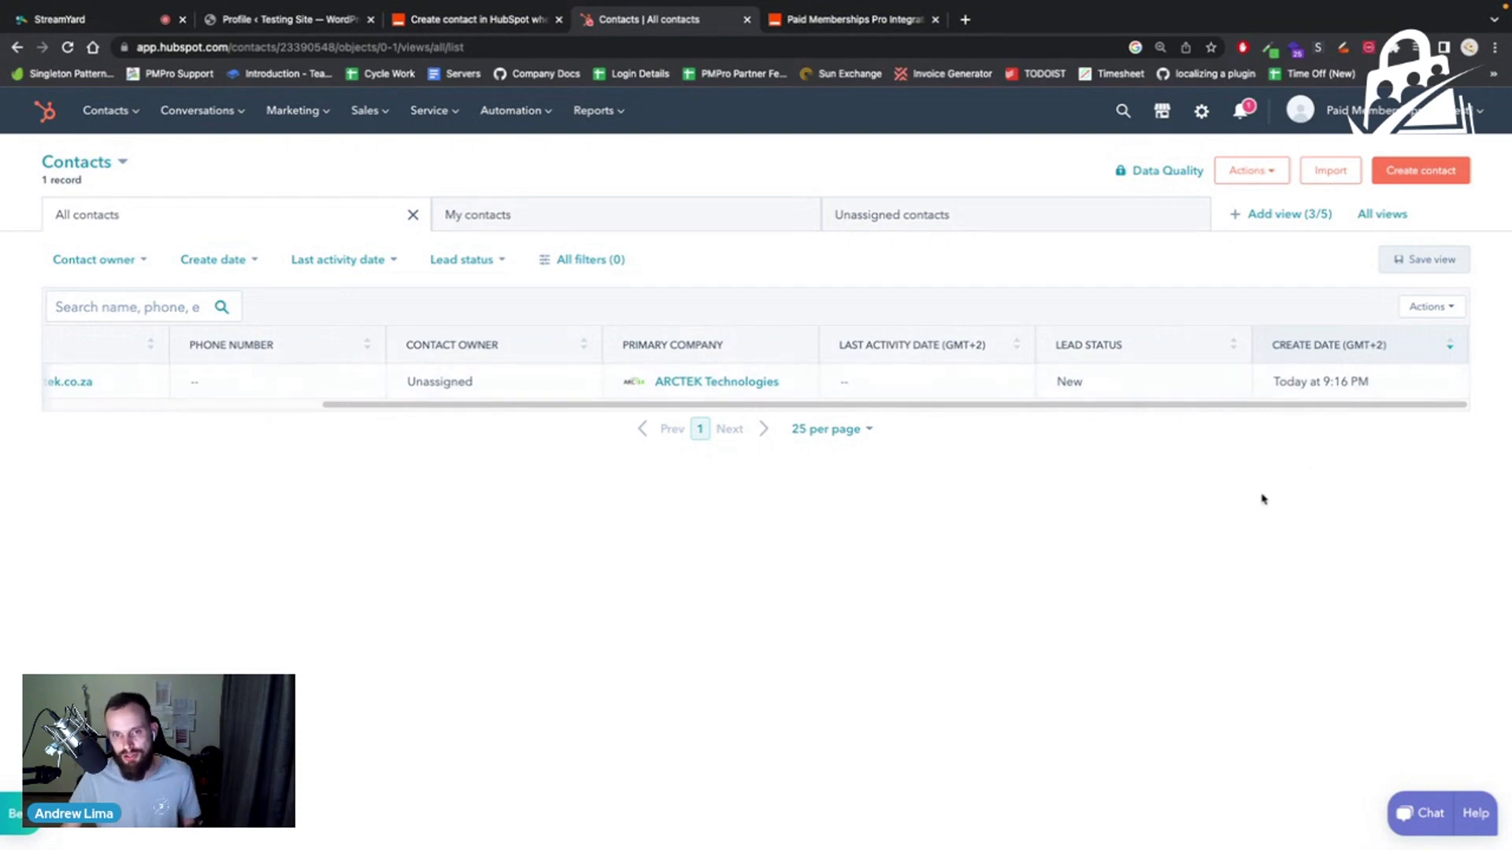
Step: Switch back to the Zap in Zapier and skip the test of the Create Contact action
left_click(496, 20)
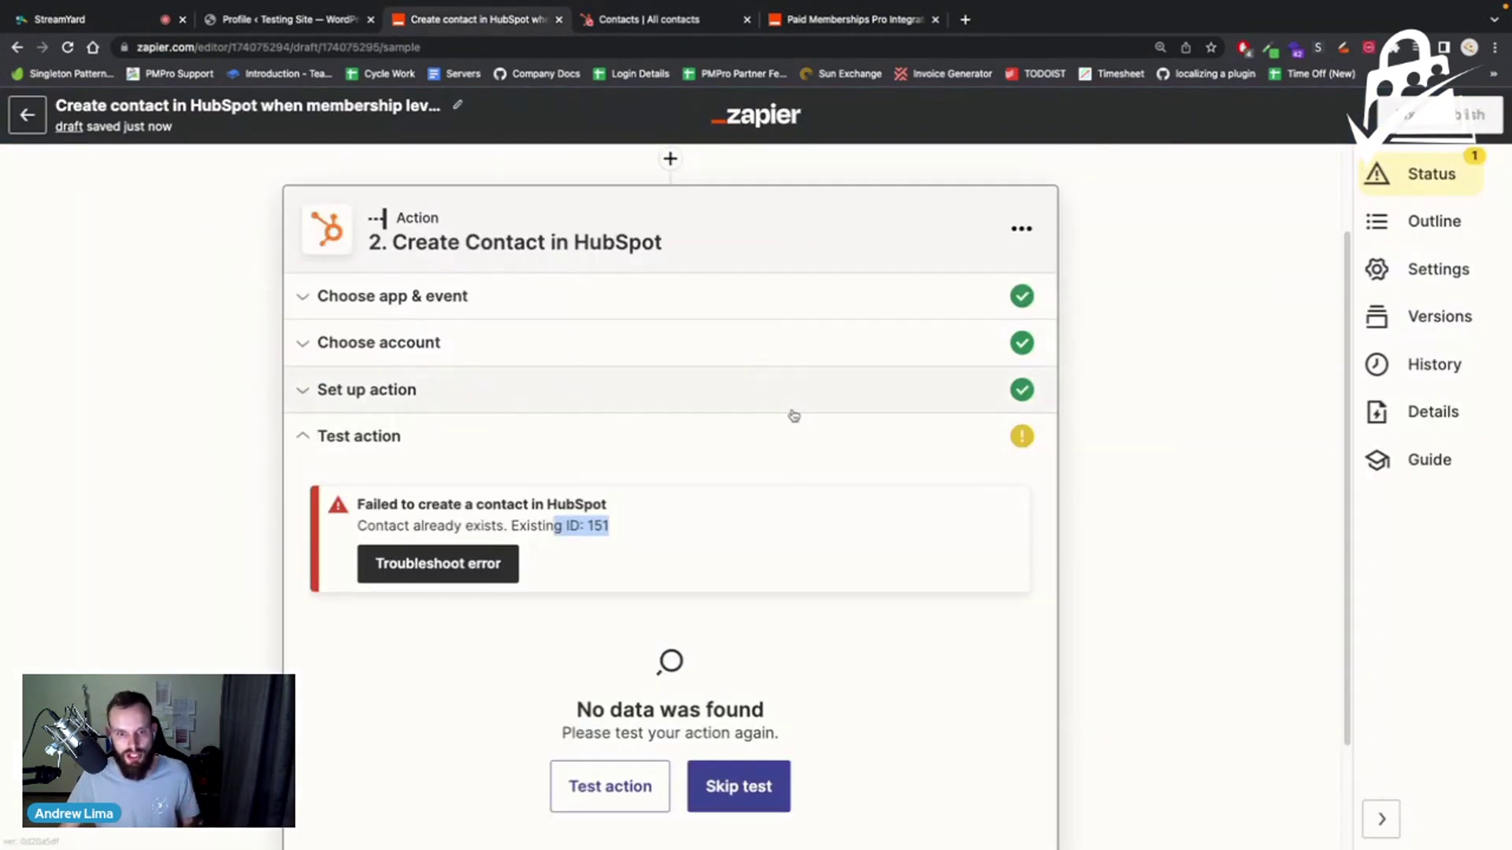
scroll(834, 481, "down", 3)
left_click(738, 644)
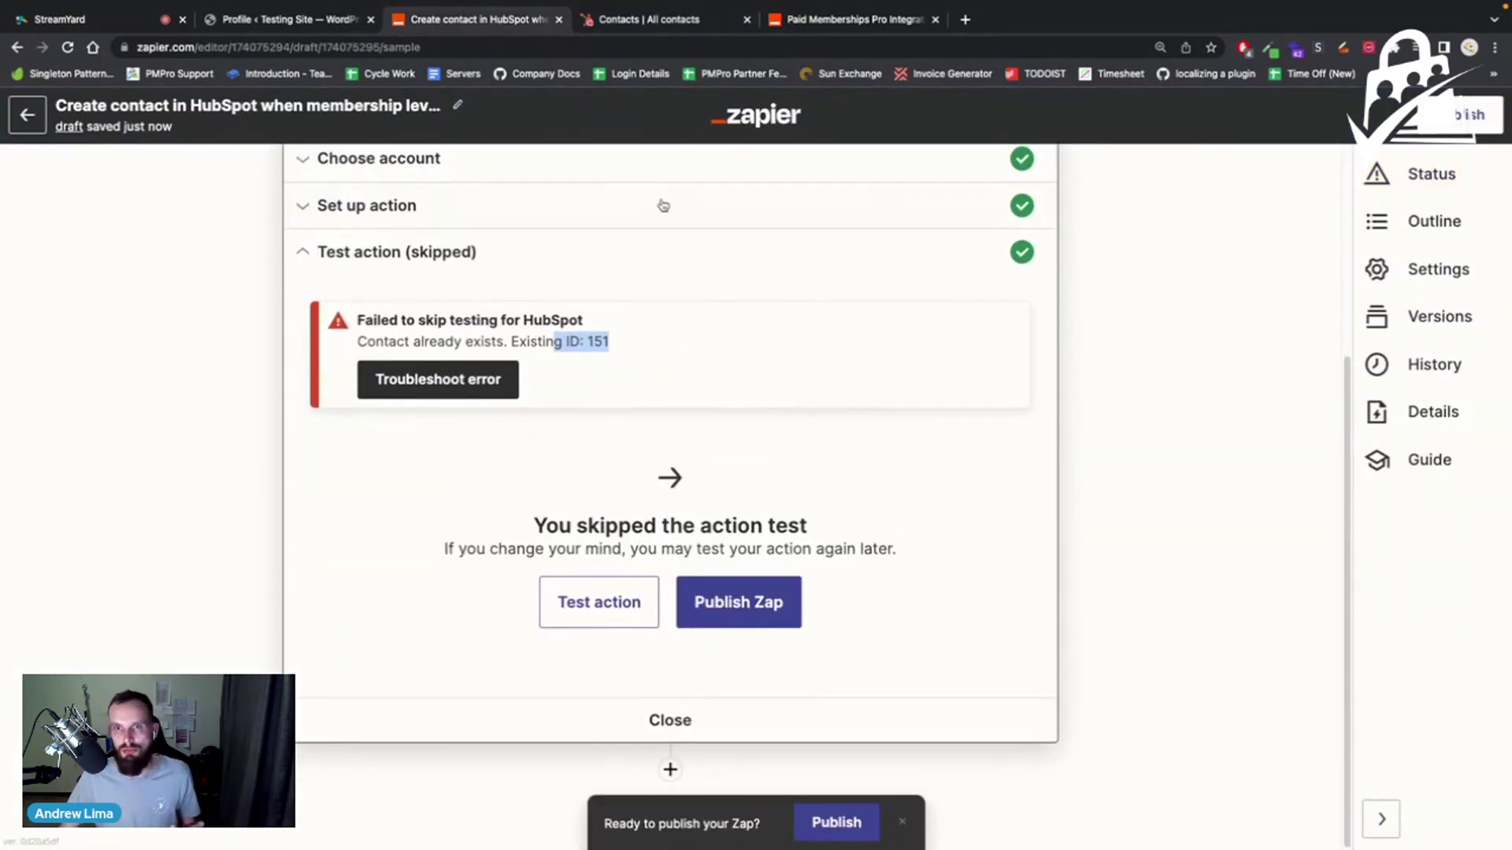
Step: Rename the Zap as "PMPro Level to Hubspot CRM Create Contact"
left_click(346, 106)
type("PM")
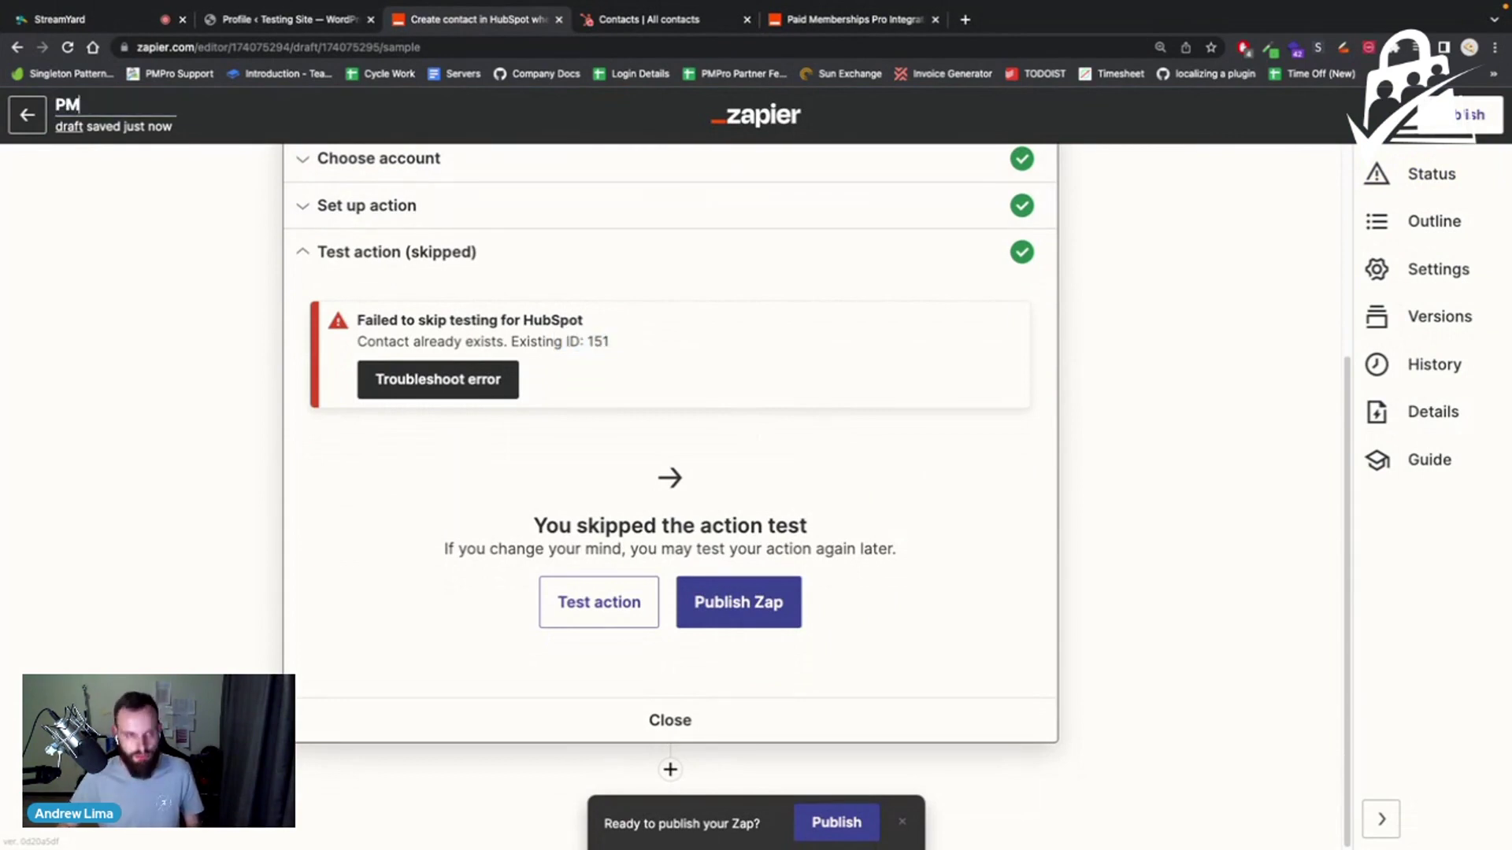
type("Pro Level to Hu")
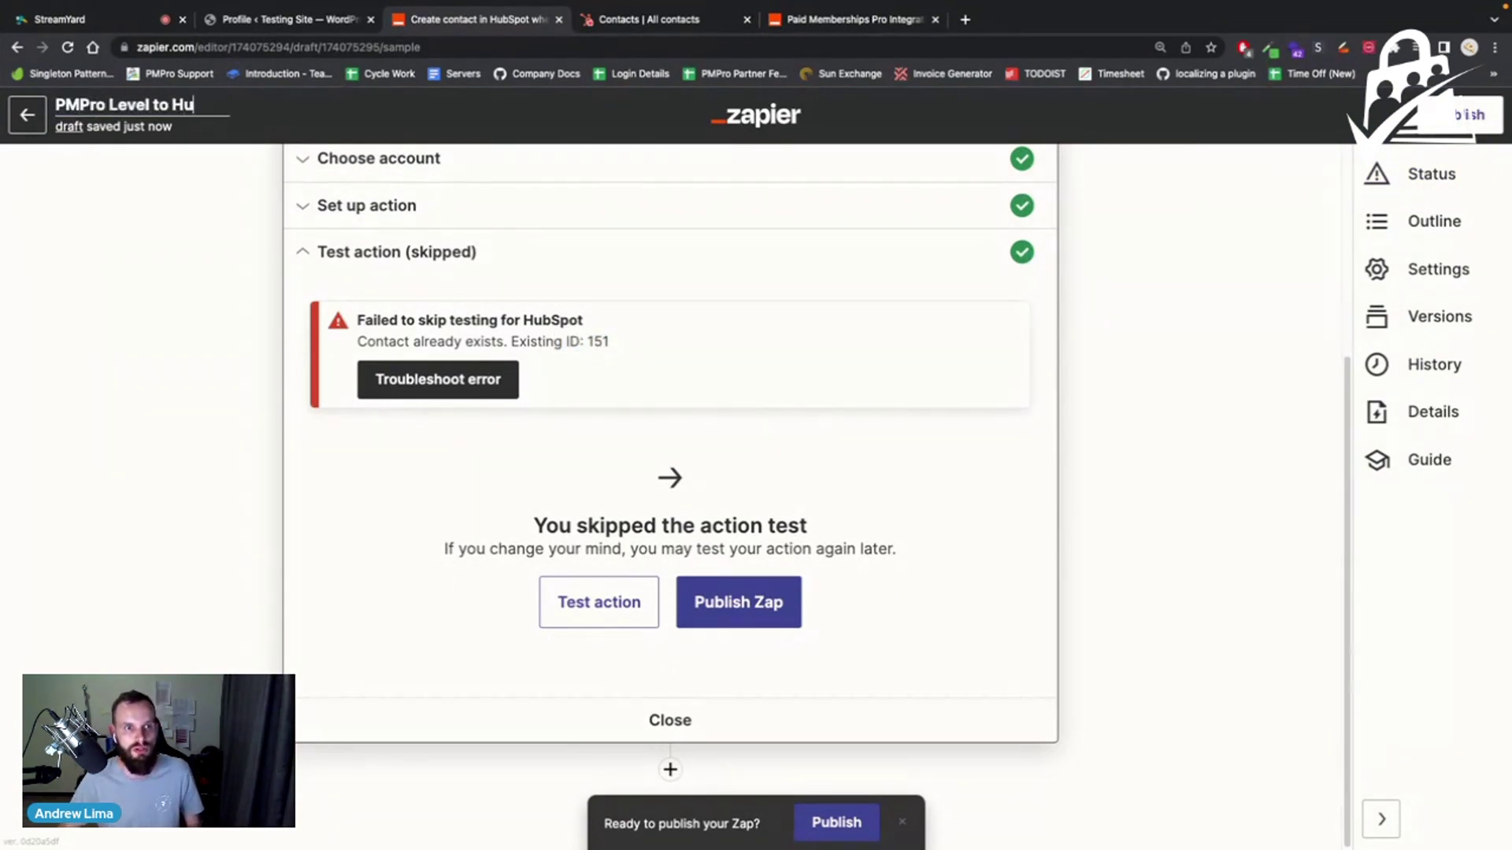
type("bspot CRM Create Contact")
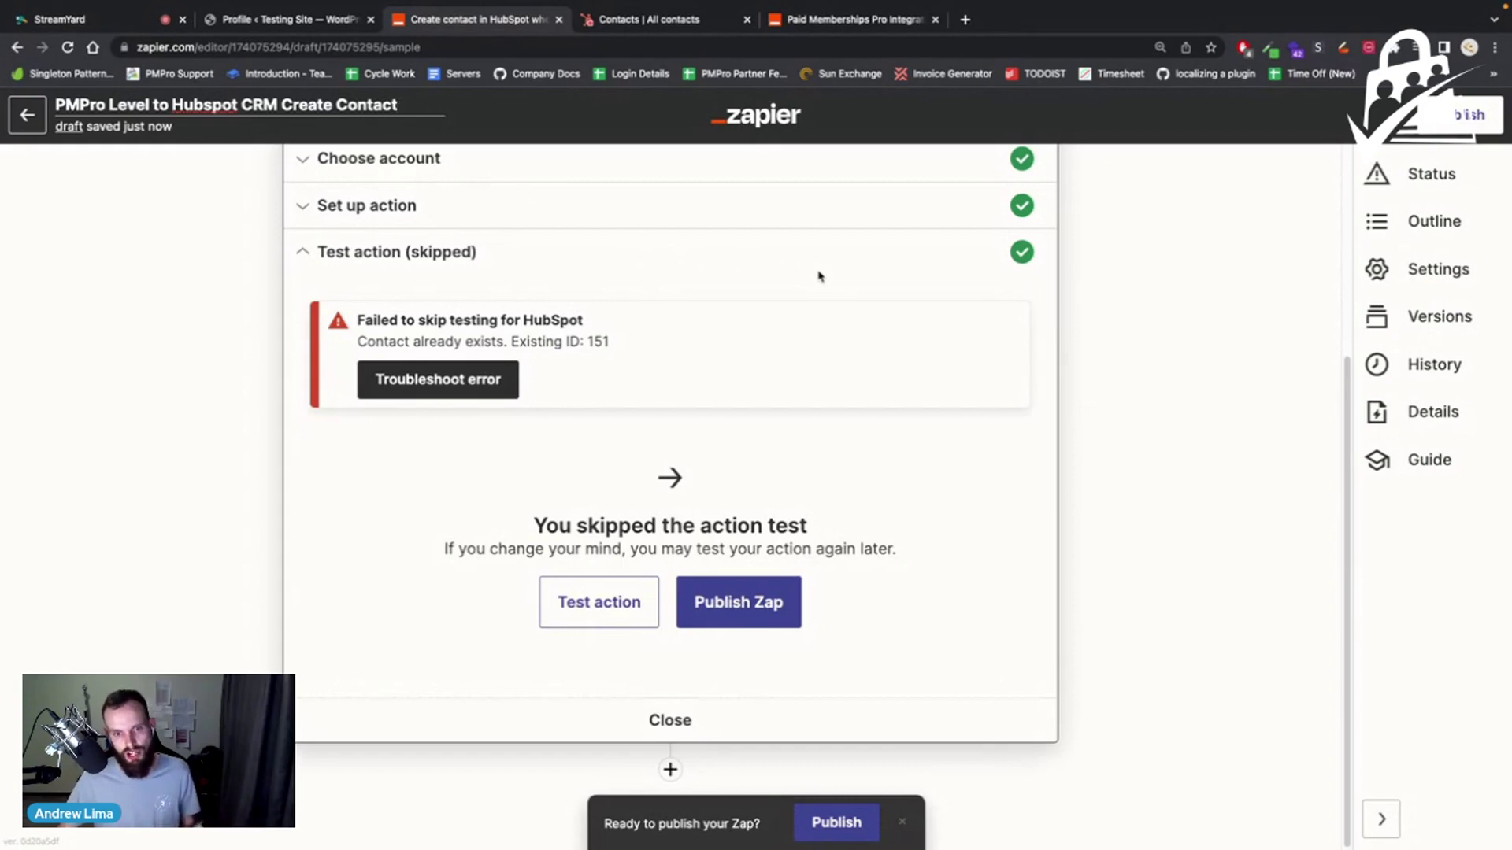
Step: Publish the Zap and turn it on, closing the dialog that offers to create another Zap
left_click(1449, 136)
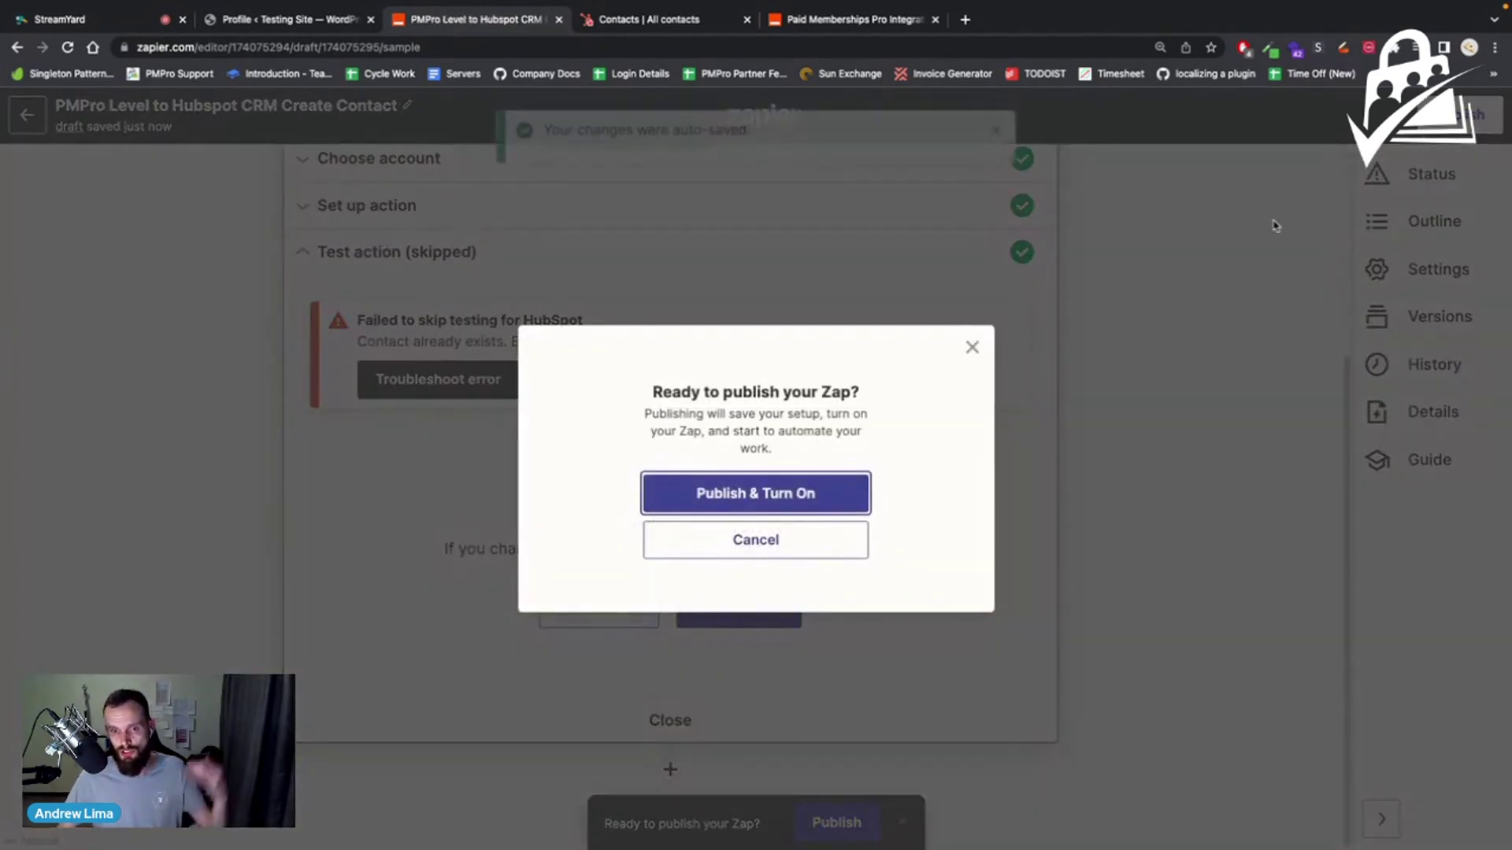
left_click(838, 484)
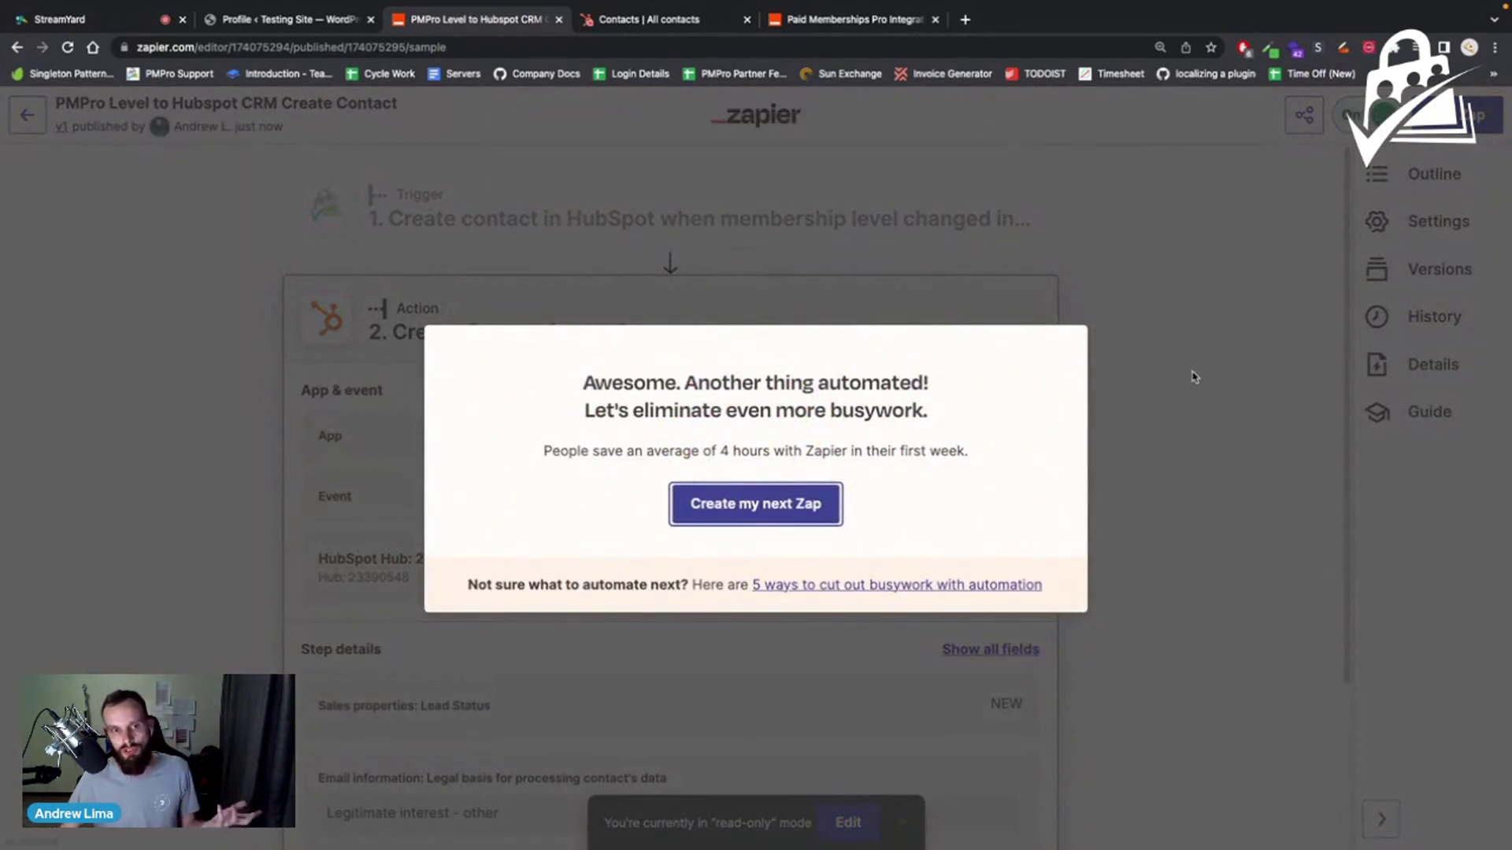
left_click(1178, 451)
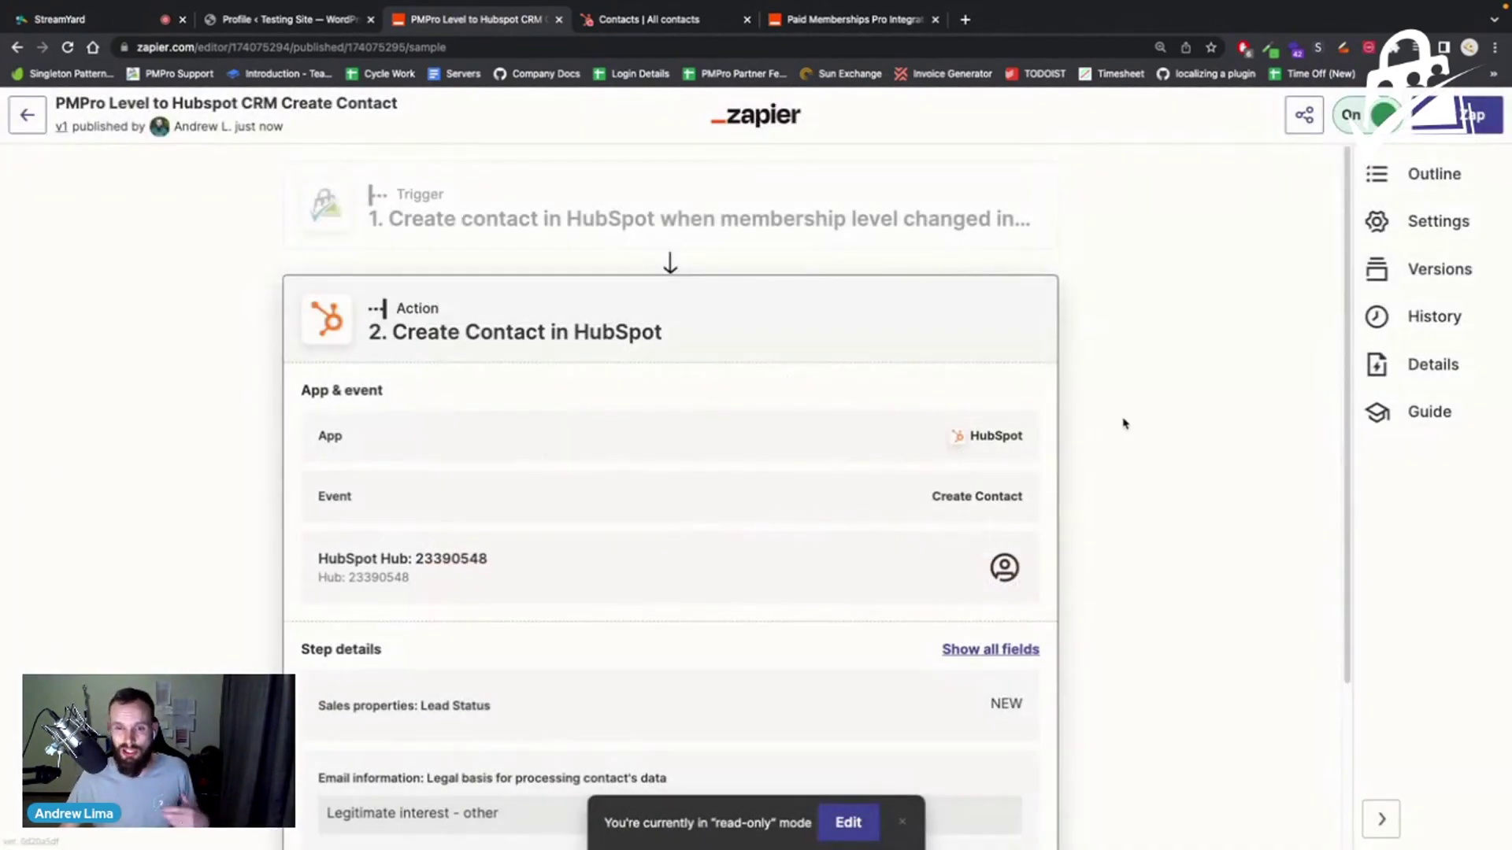